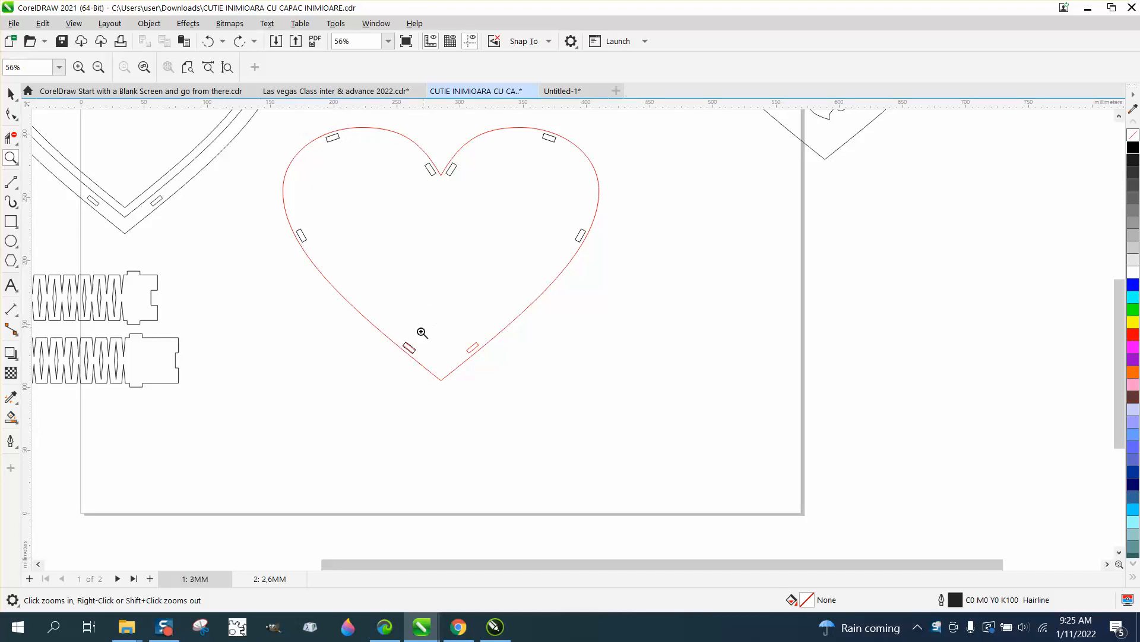
Step: Rotate the black slot left of the heart's lower tip to about 345.98°, parallel to the red slot inside it
left_click_drag(351, 328, 556, 396)
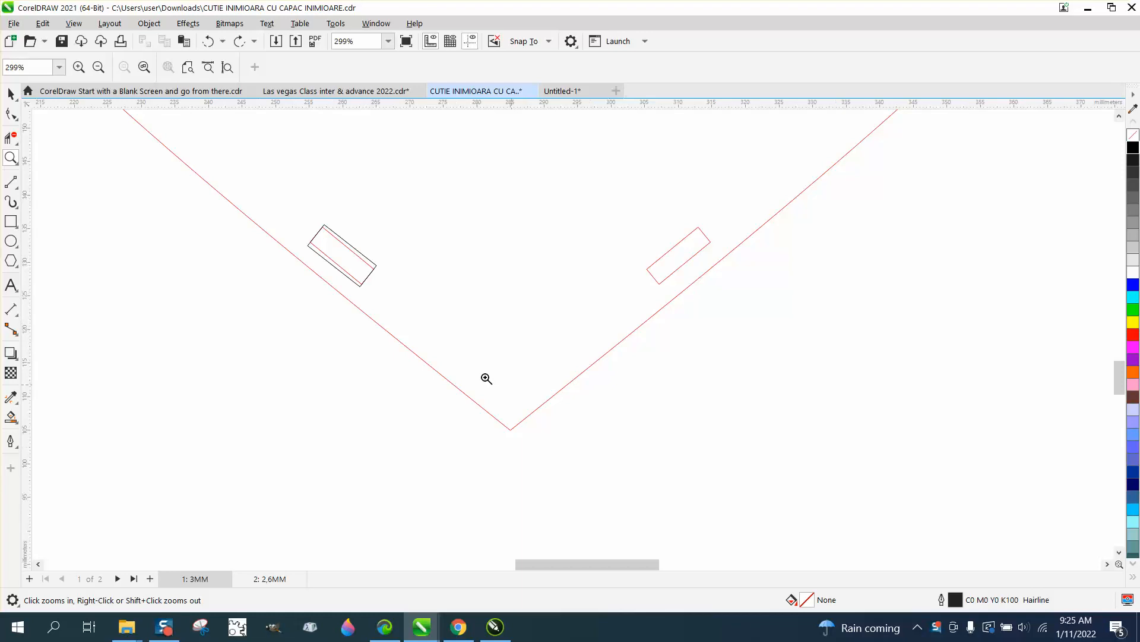
left_click(10, 94)
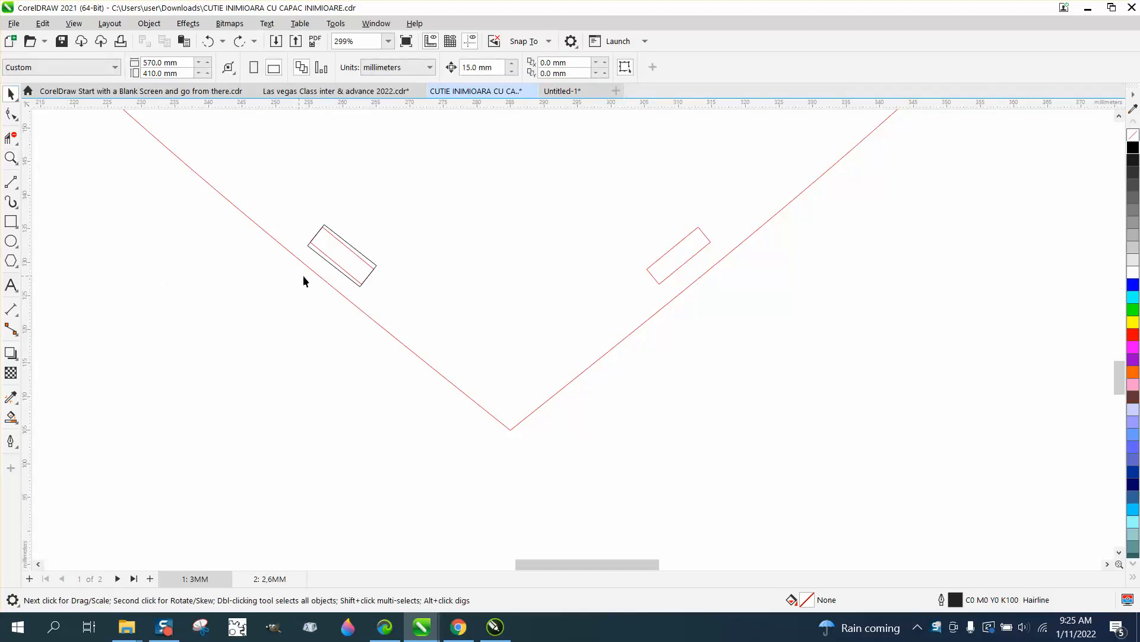
left_click(10, 157)
left_click_drag(301, 239, 483, 345)
scroll(484, 345, "down", 2)
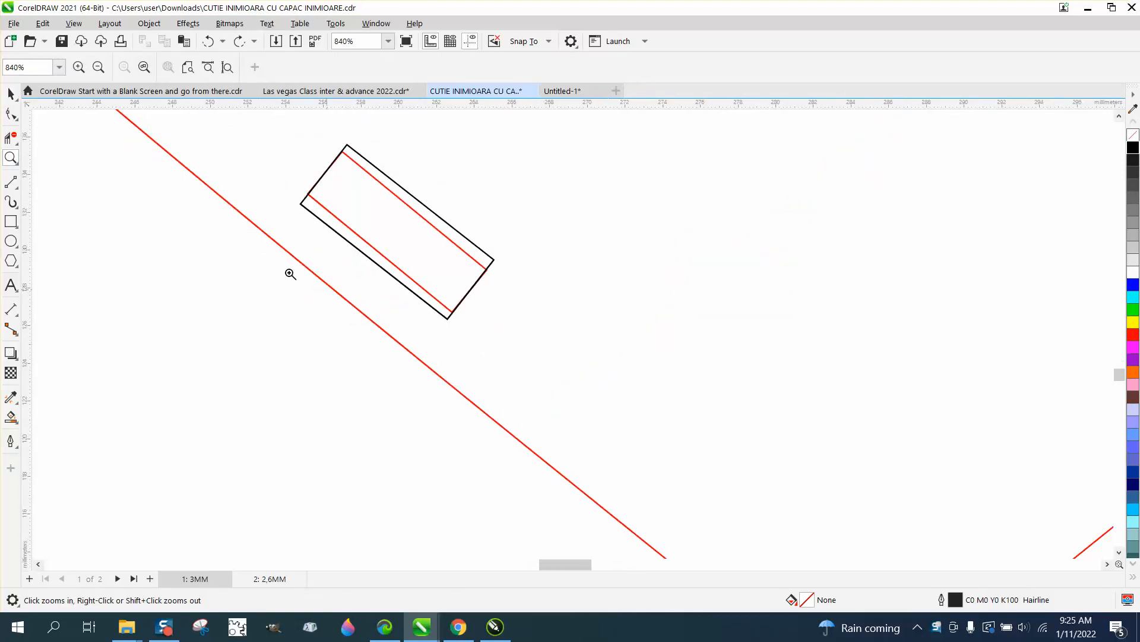
left_click(10, 94)
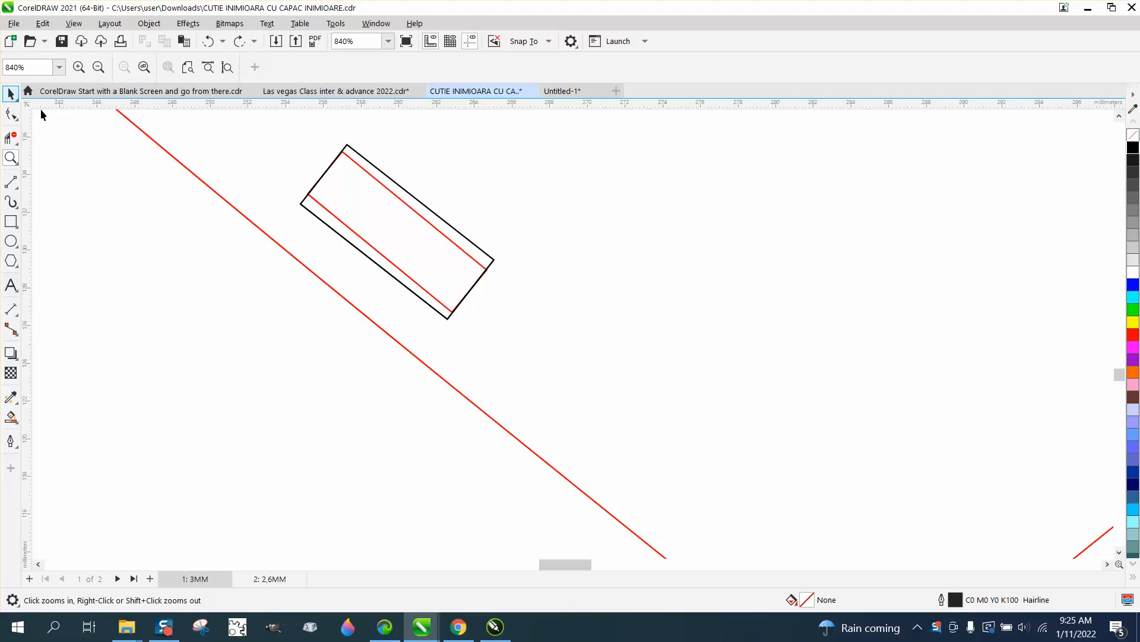
left_click(432, 213)
left_click(397, 230)
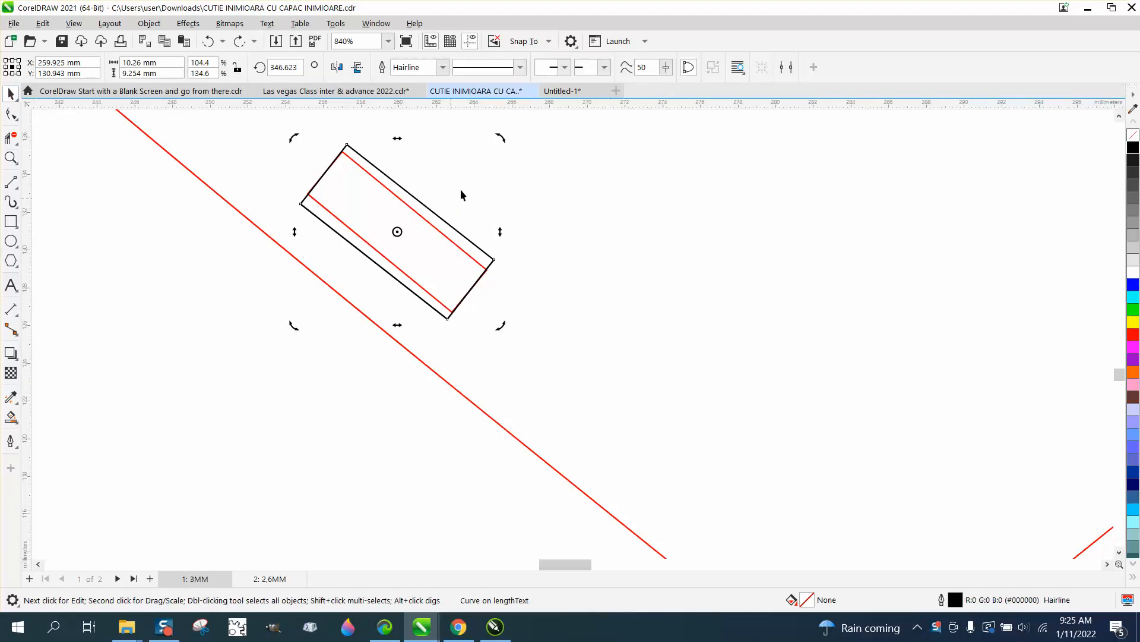
left_click_drag(502, 138, 502, 138)
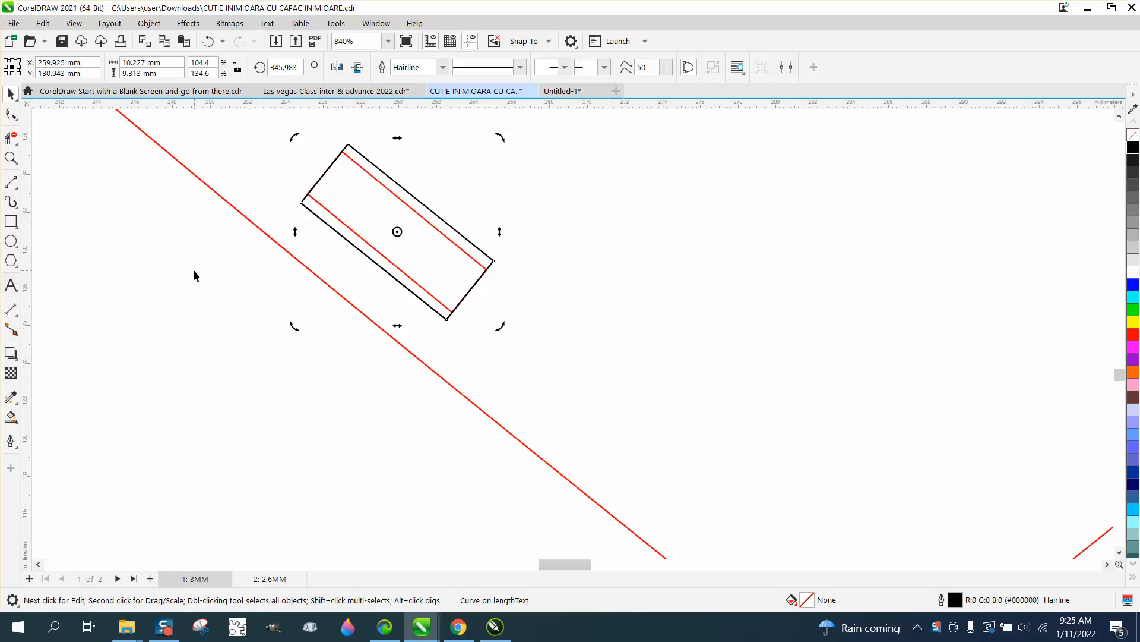
Step: Duplicate the rotated black slot, mirror the copy horizontally, and place it over the red slot on the other side of the heart's tip
scroll(252, 265, "down", 6)
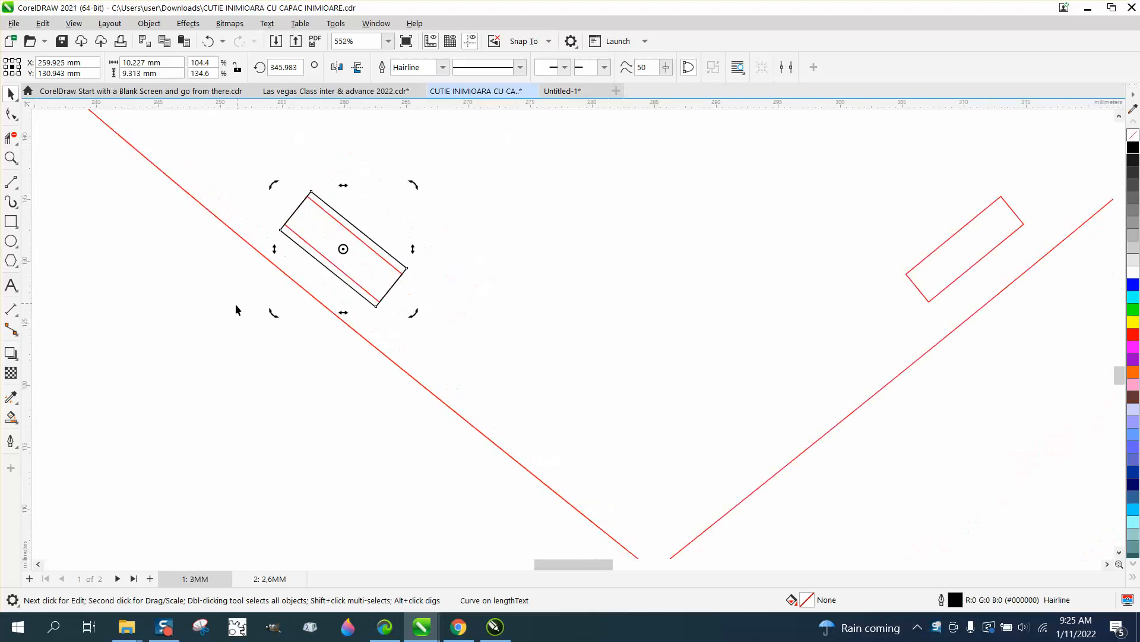
left_click(183, 338)
left_click(313, 278)
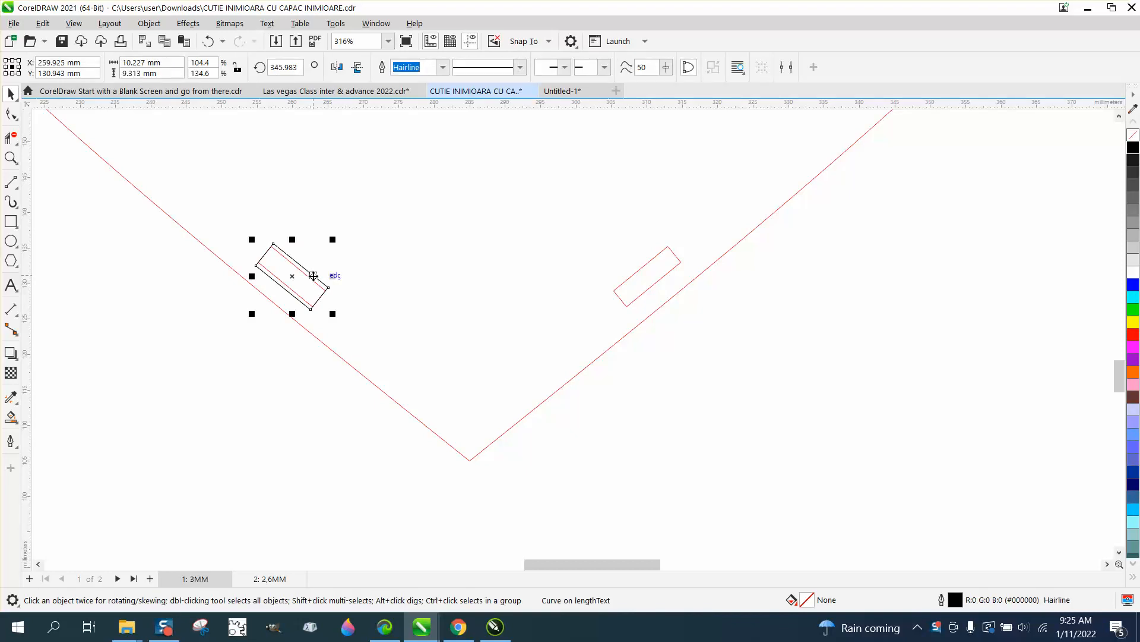
key("KP_Add")
left_click(337, 67)
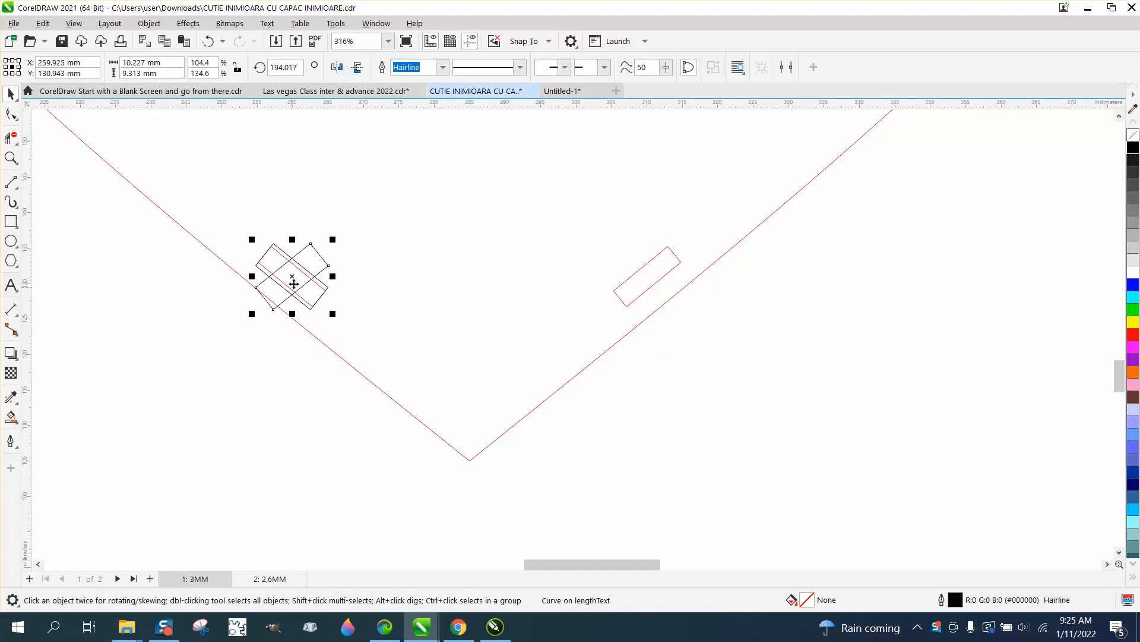
left_click_drag(294, 284, 648, 285)
left_click(754, 348)
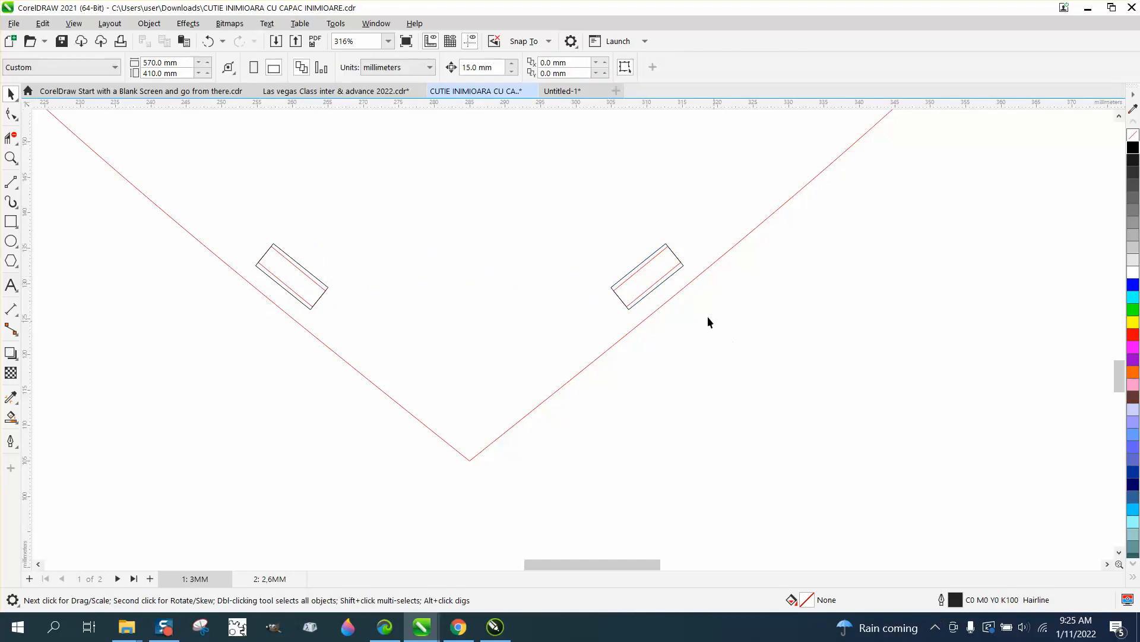
Step: Delete the two smaller red slots inside the black slots near the heart's lower tip
left_click(660, 279)
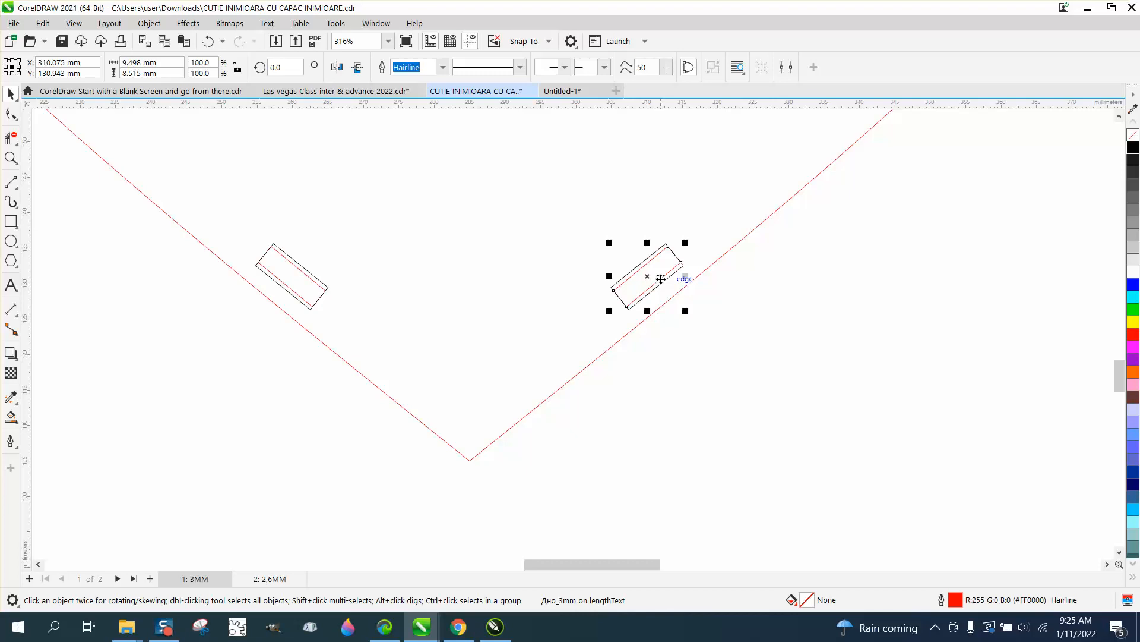
key("Delete")
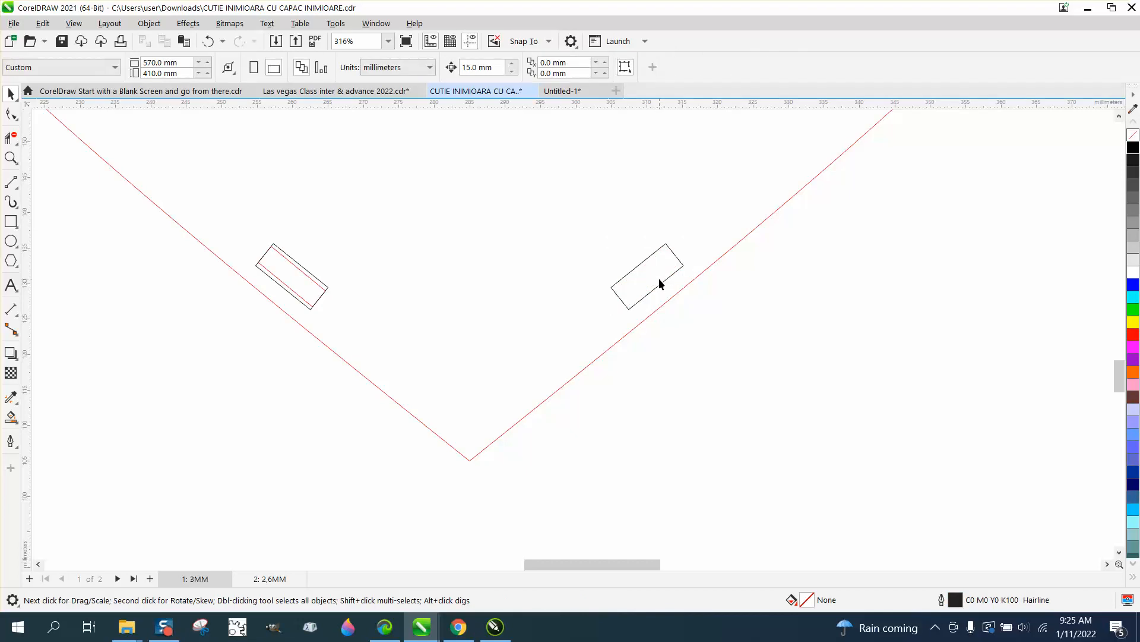
left_click(314, 285)
left_click(313, 295)
scroll(364, 388, "down", 6)
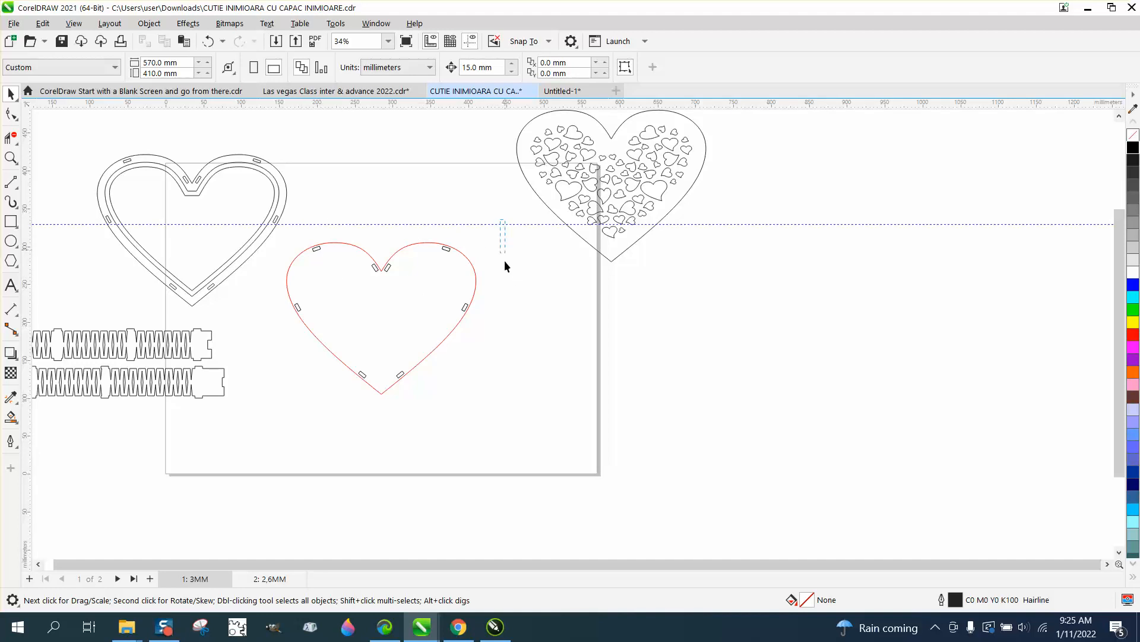
left_click_drag(303, 416, 276, 414)
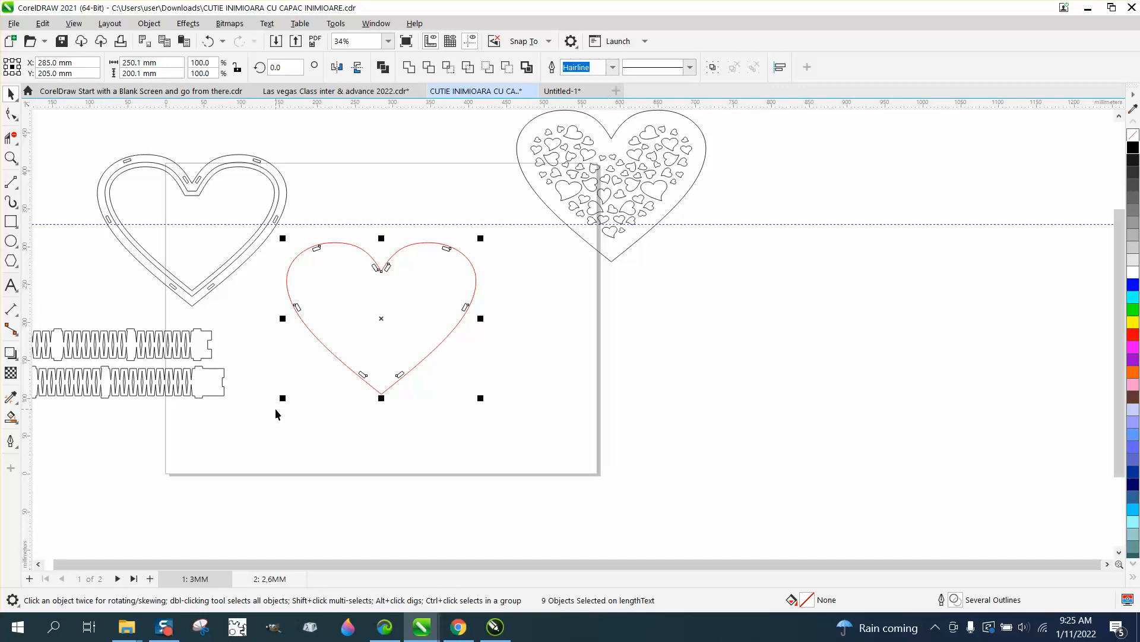
key("ctrl+g")
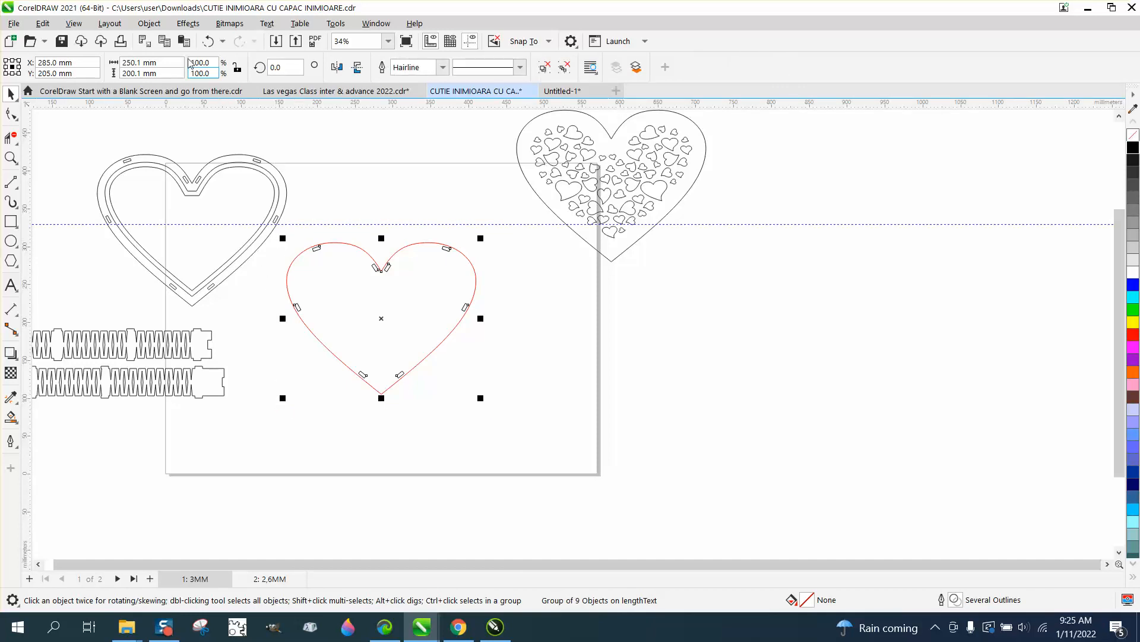
left_click(208, 41)
left_click(485, 279)
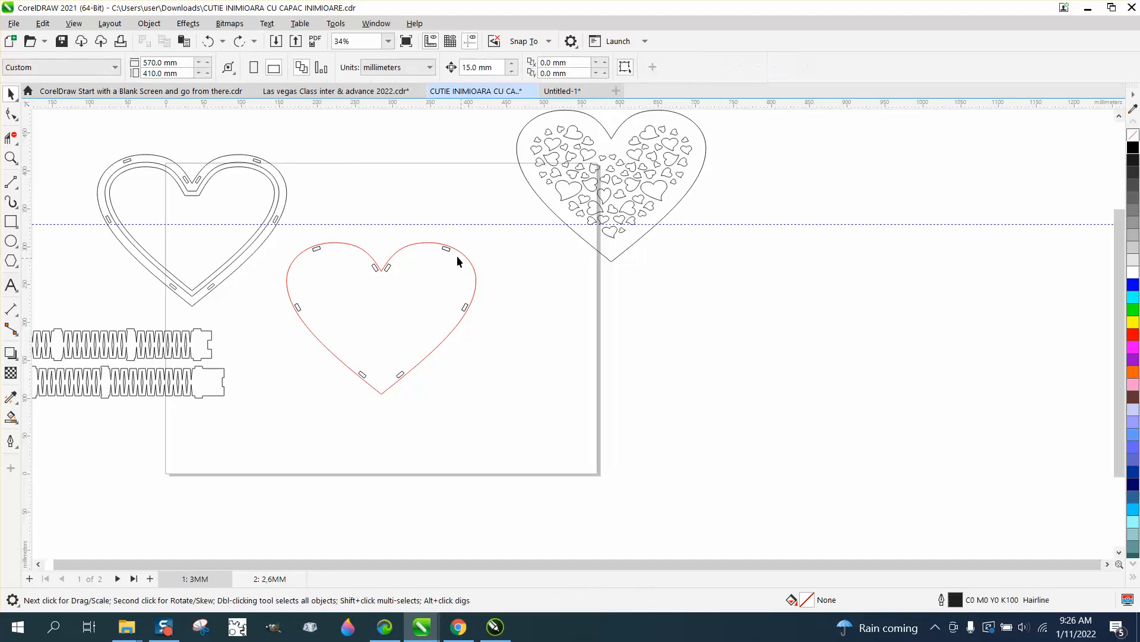
Step: Set the outlines of the large heart and its eight slots to red and group them
left_click_drag(488, 218, 280, 417)
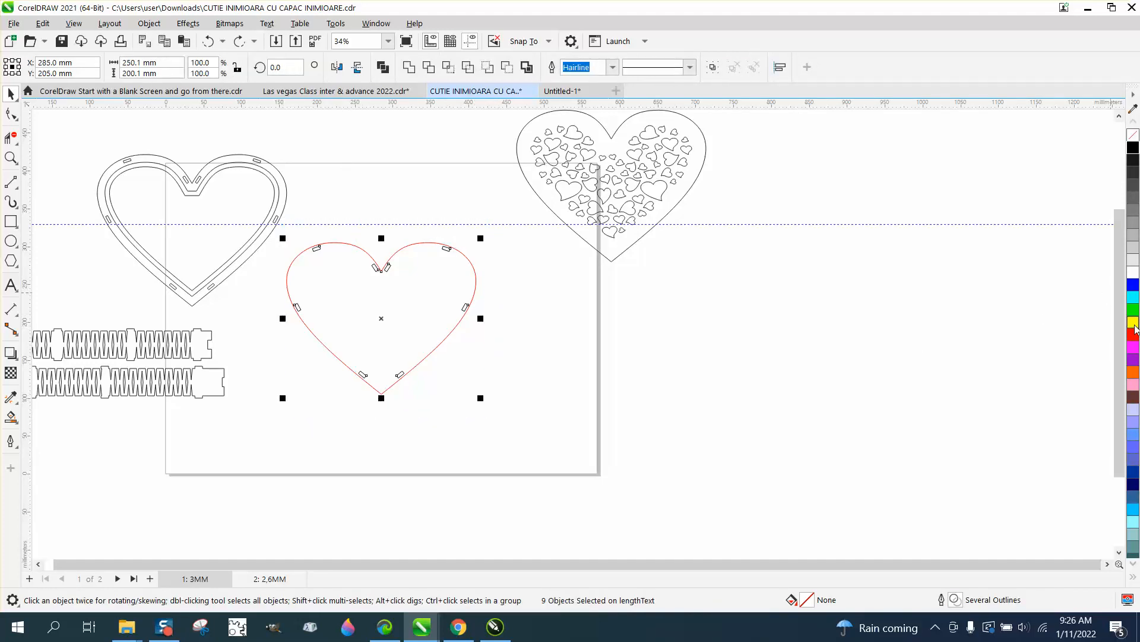
right_click(1134, 321)
right_click(1134, 336)
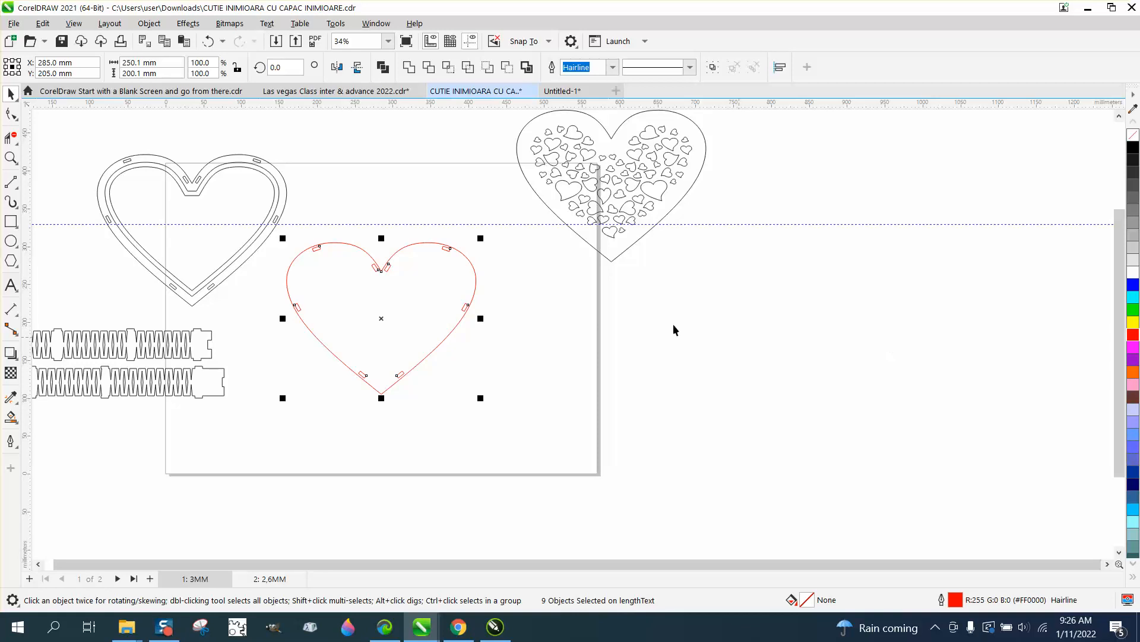
left_click_drag(522, 208, 277, 410)
Step: Centre the black framed heart on the page over the red heart and compare their slots up close
left_click(216, 170)
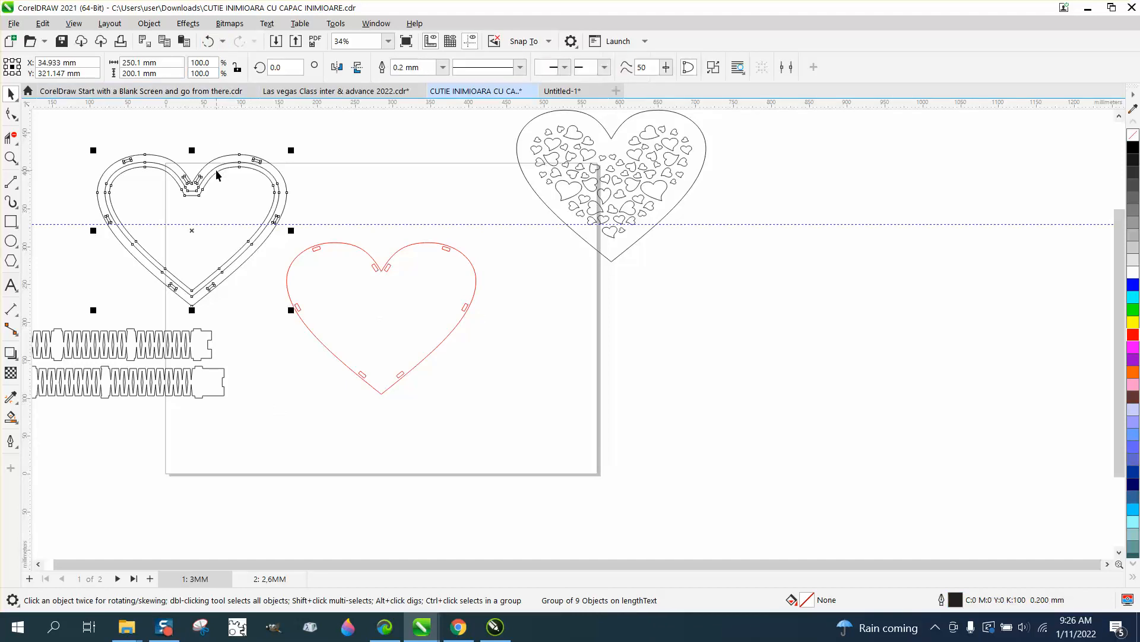
left_click_drag(215, 169, 592, 313)
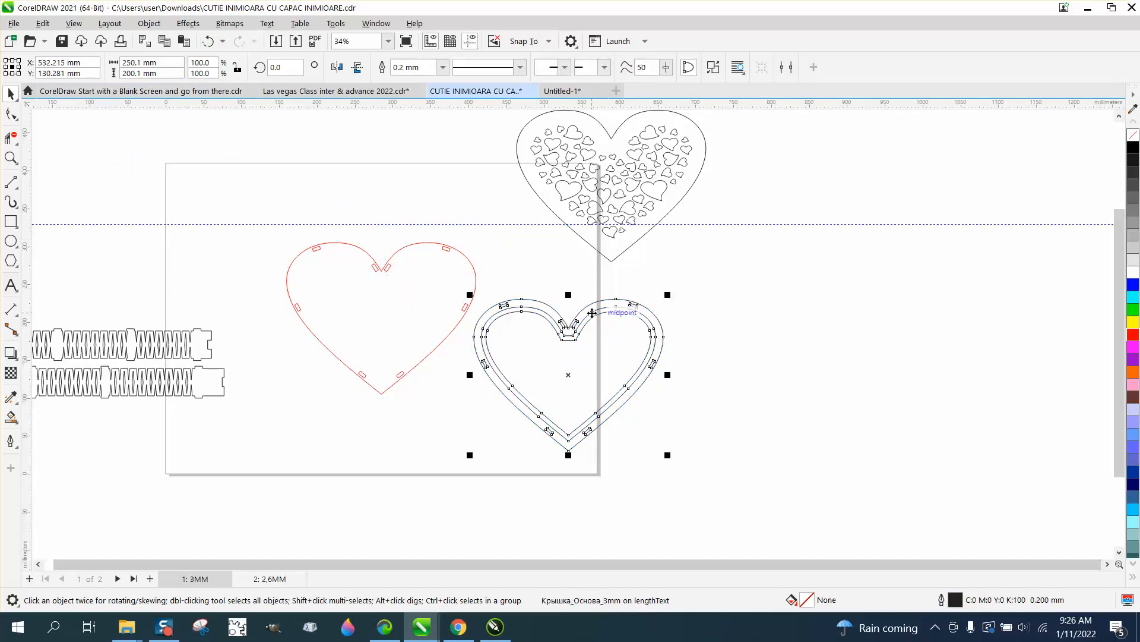
key("ctrl+z")
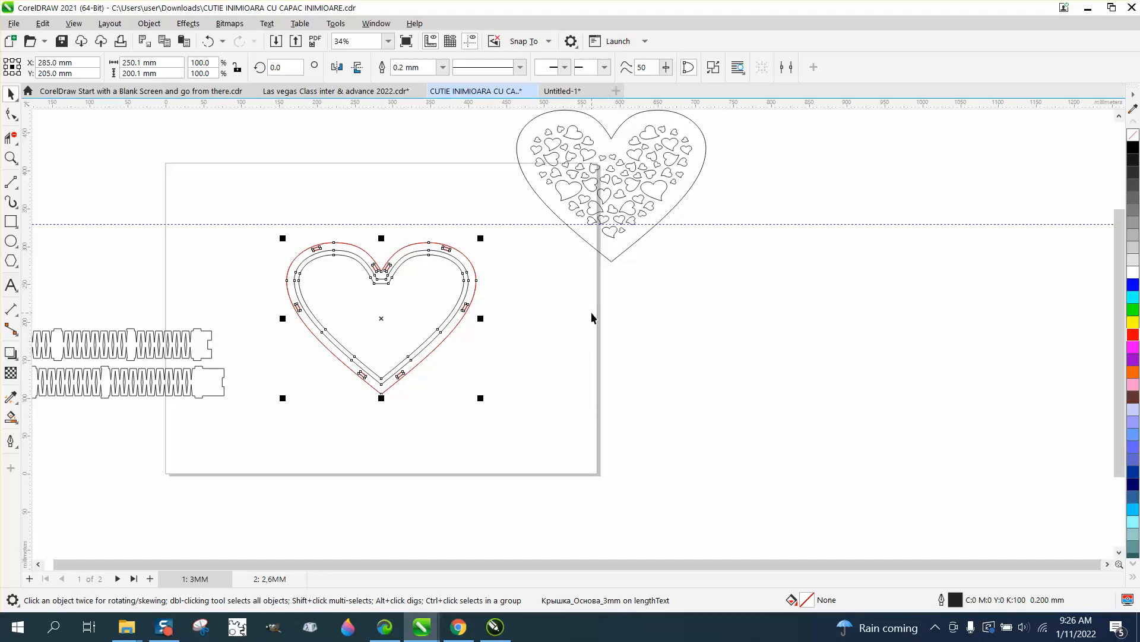
left_click(11, 157)
left_click_drag(281, 232, 362, 277)
scroll(386, 248, "down", 4)
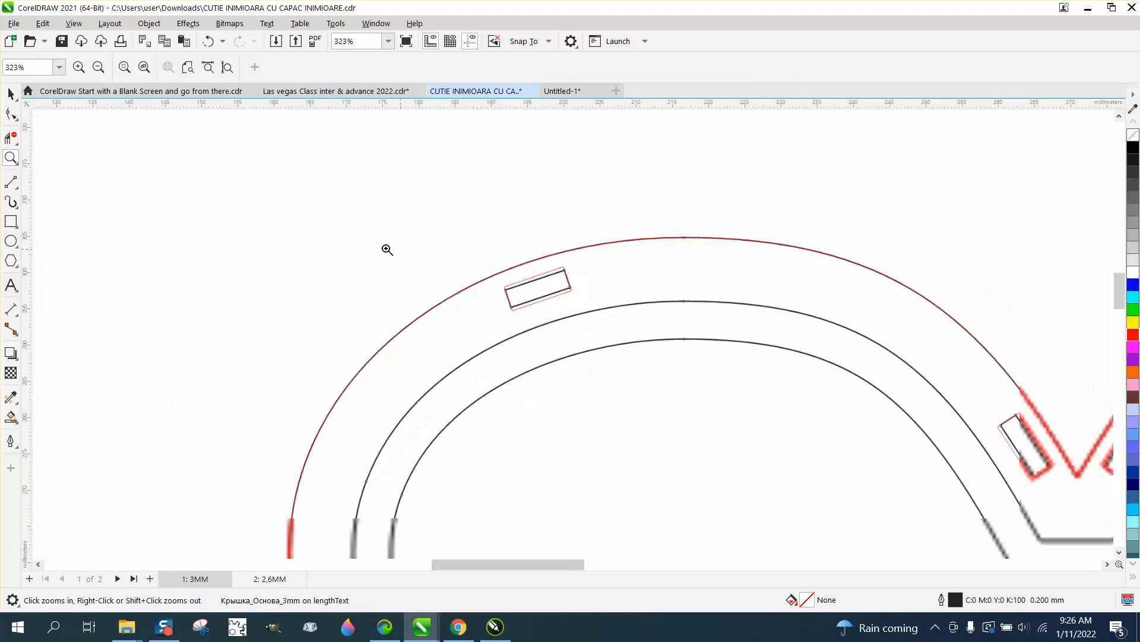
scroll(269, 234, "down", 10)
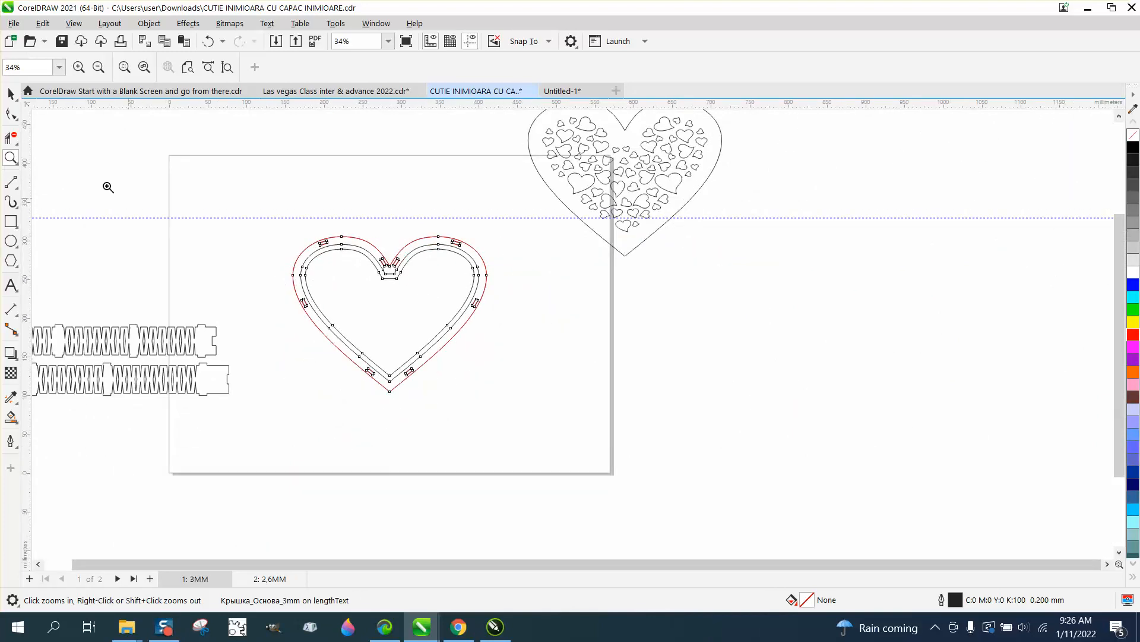
Step: Set the nudge distance to 260 mm and shift the red heart group one nudge to the right
left_click(12, 95)
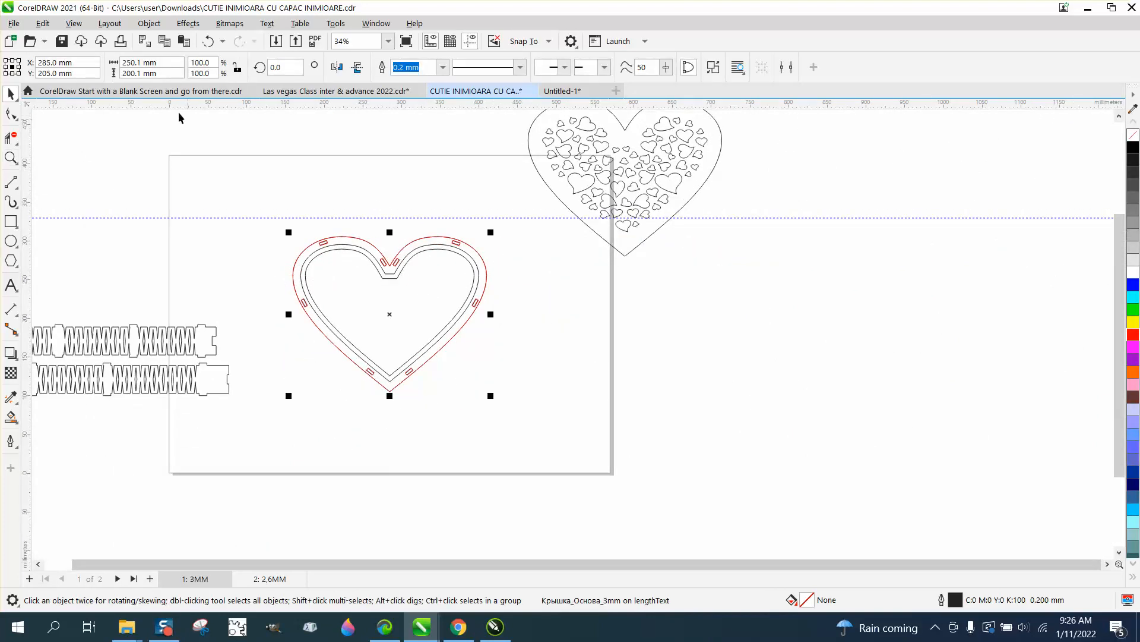
left_click(156, 111)
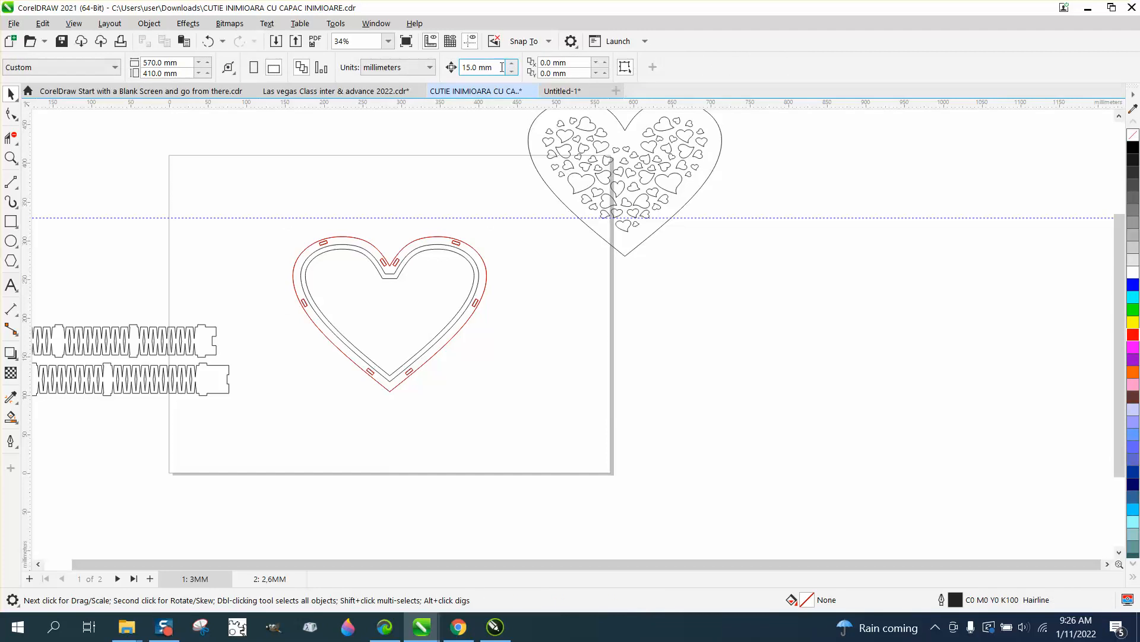
left_click(502, 68)
type("260")
key("Return")
left_click(473, 246)
key("Right")
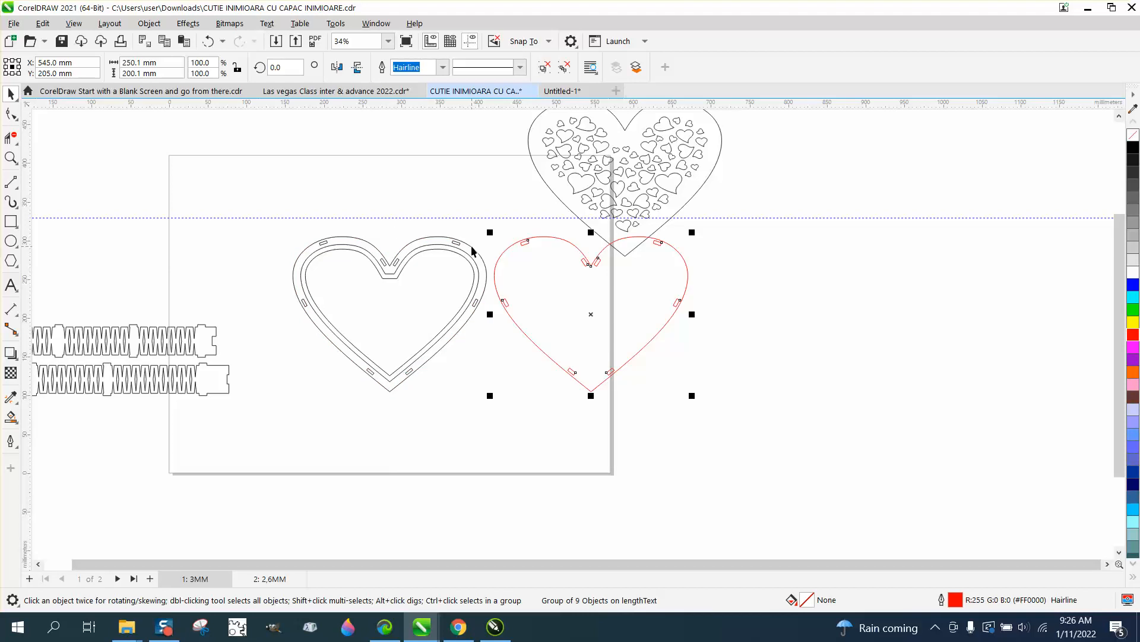
Step: Shift the black framed heart two 260 mm nudges to the right and move the red heart one nudge back to the left
left_click(442, 250)
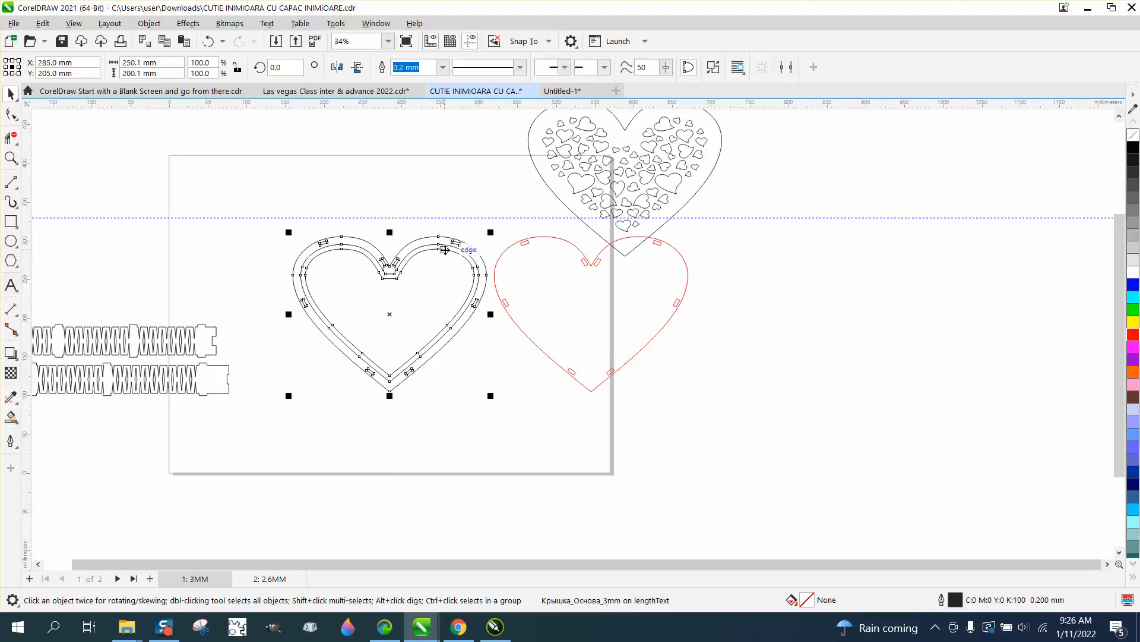
key("Right")
key("Right")
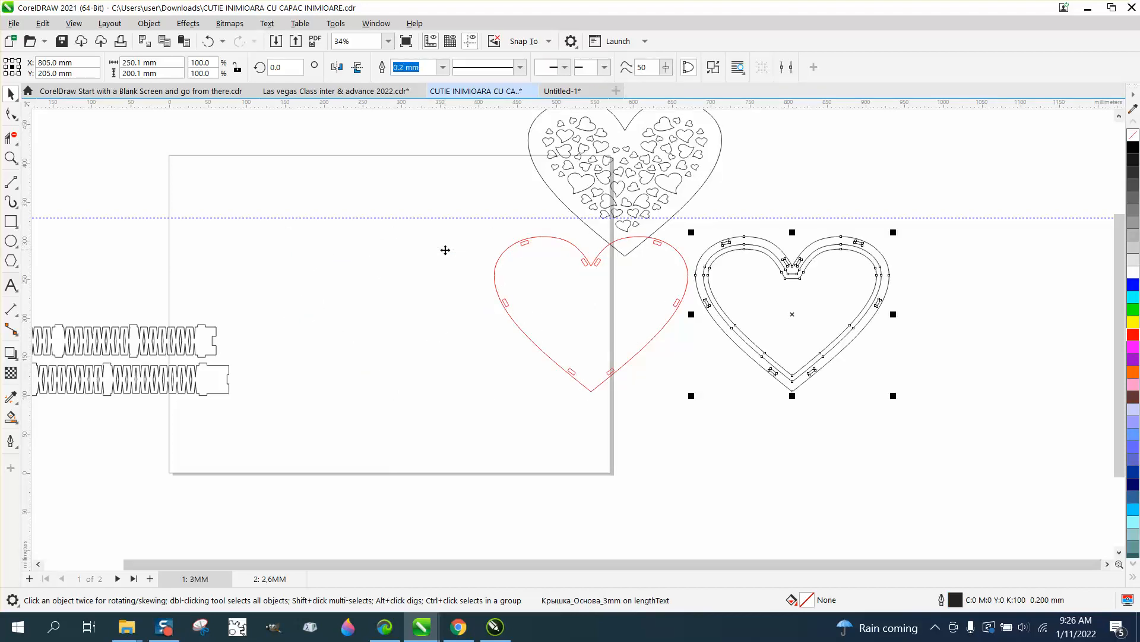
left_click(569, 297)
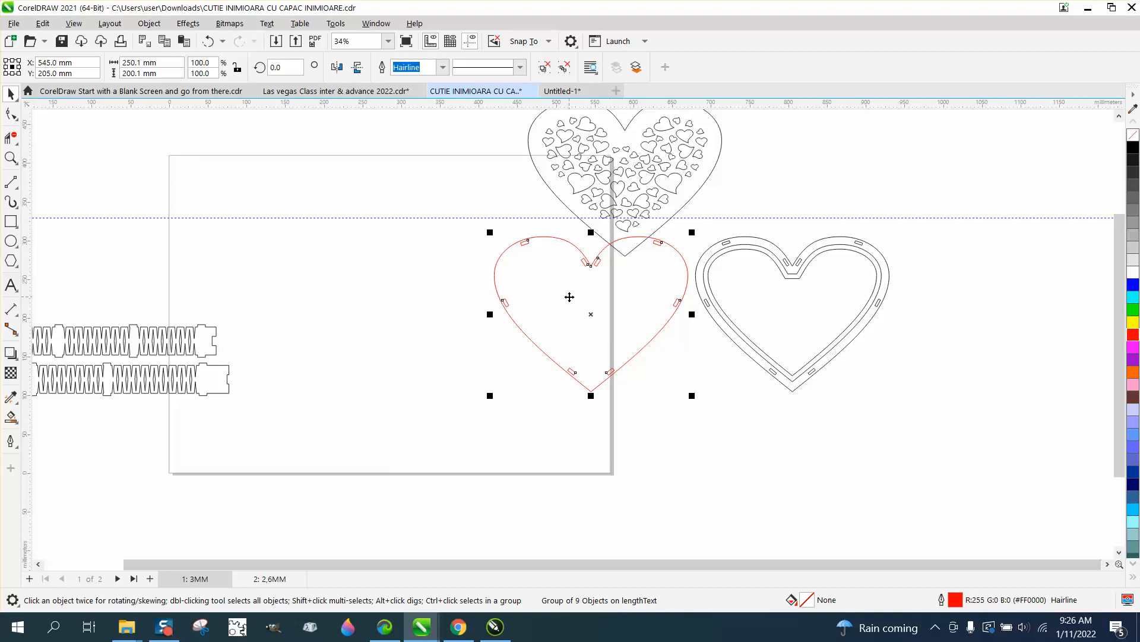
key("Left")
Step: Nudge the framed heart 260 mm left to sit beside the red heart, and move the patterned heart clear of it, off the page
left_click(728, 309)
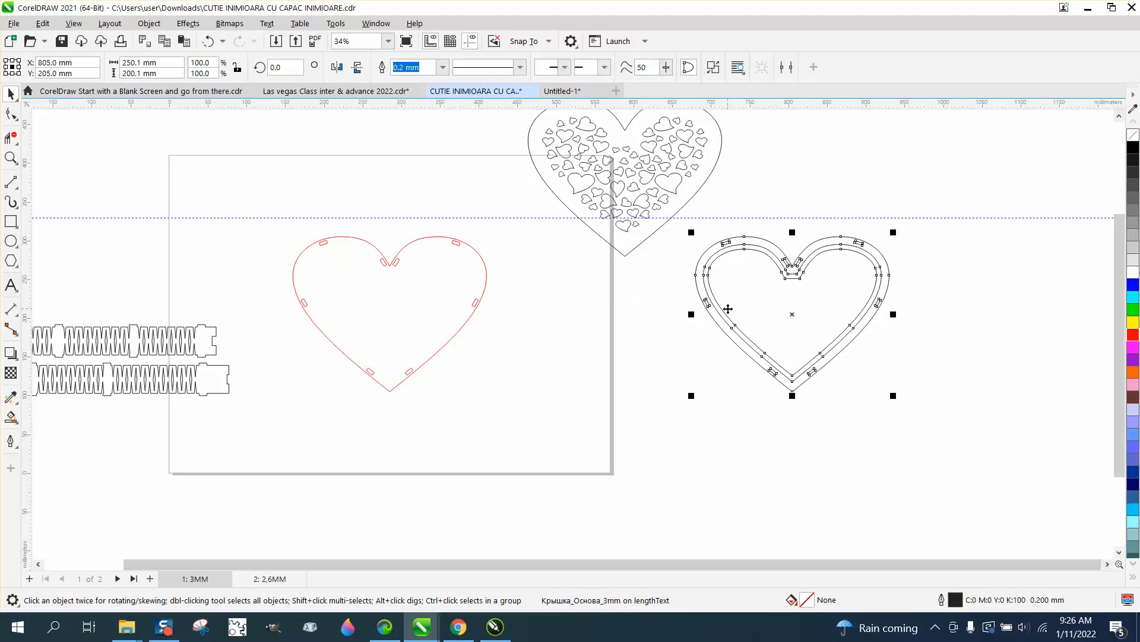
key("Left")
left_click_drag(593, 236, 842, 228)
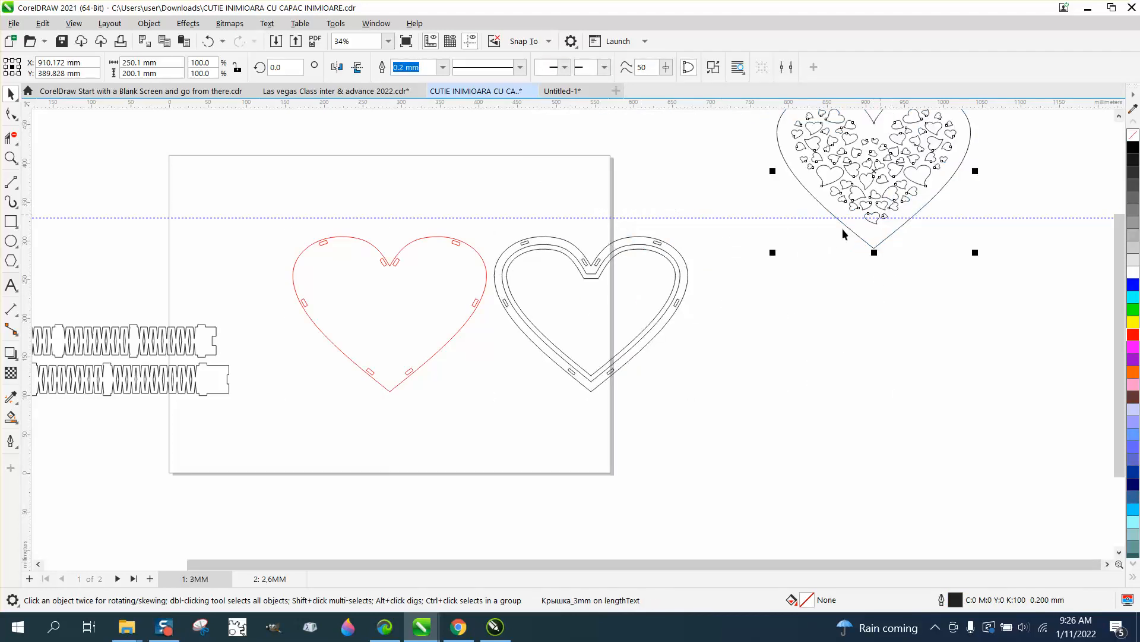
Step: Set the outline colour of the framed heart to black (#000000)
left_click(11, 158)
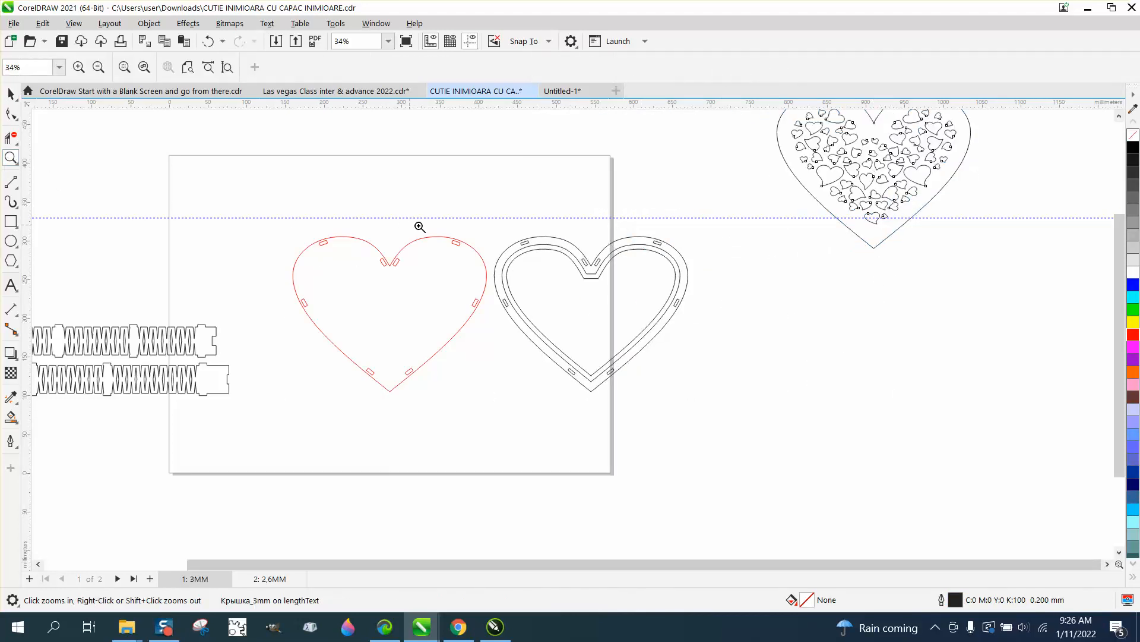
left_click_drag(484, 205, 751, 407)
left_click(11, 94)
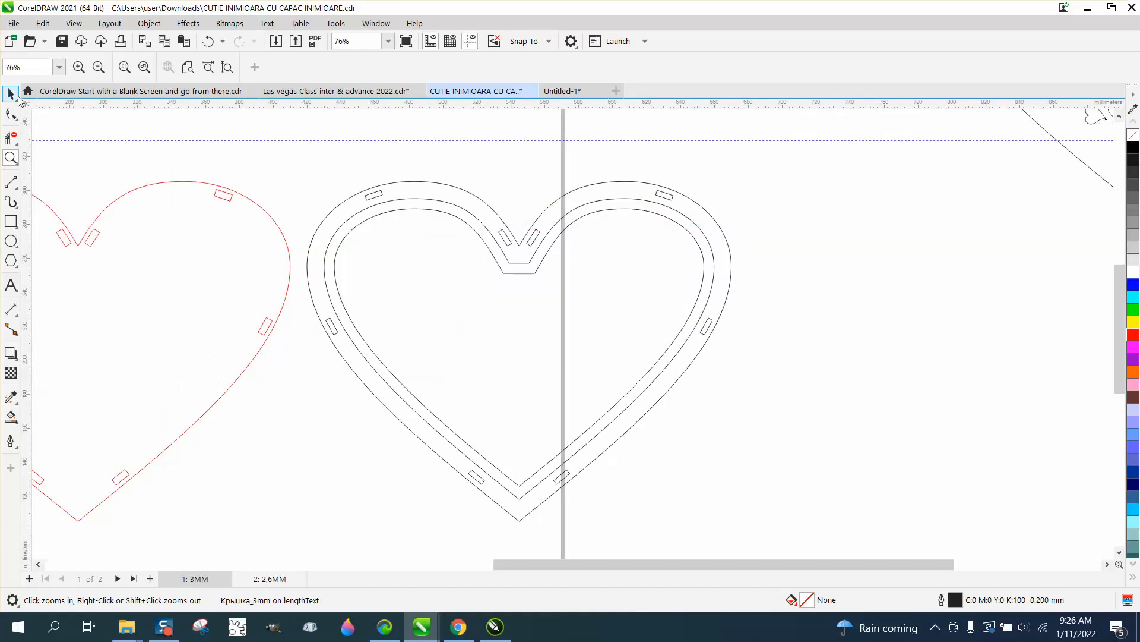
left_click(373, 196)
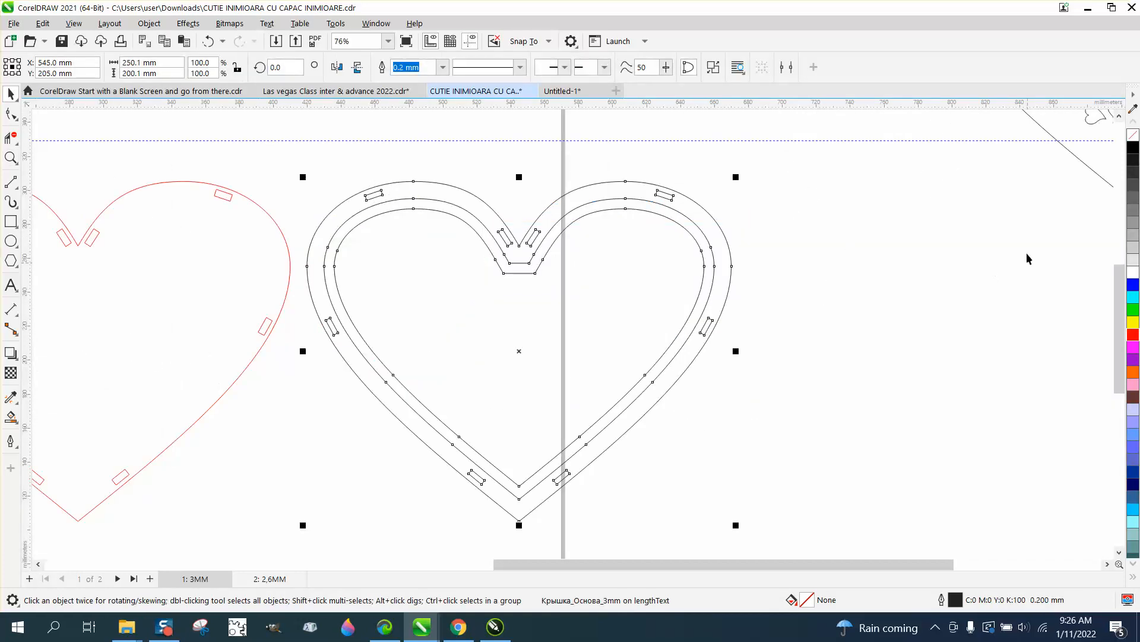
right_click(1135, 148)
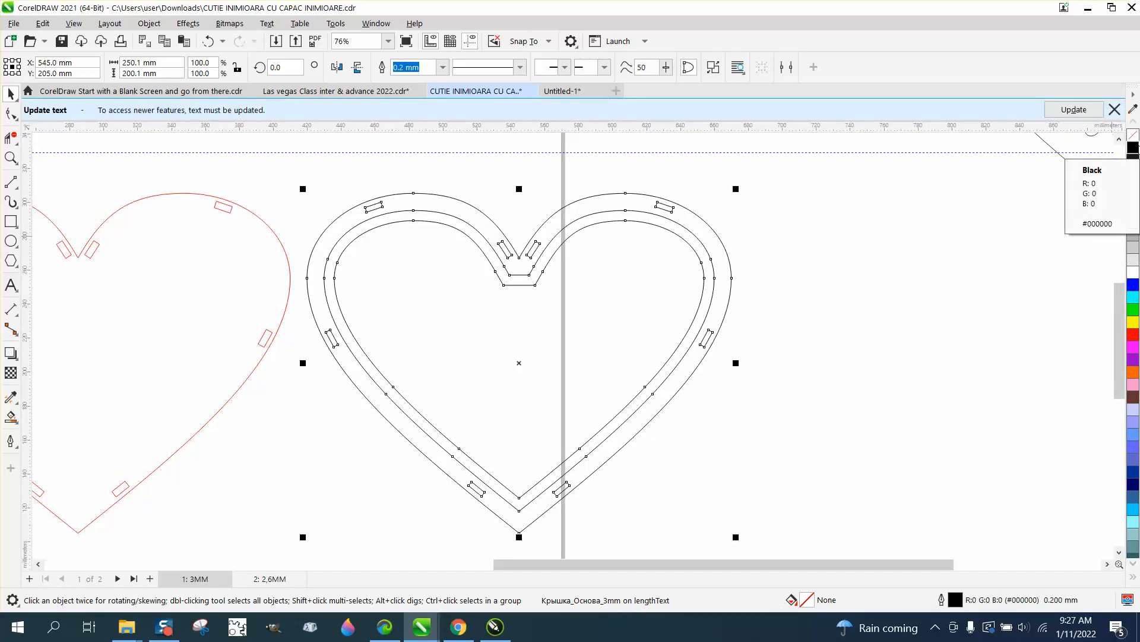
Step: Dismiss the text update notice and set the framed heart's outline width to Hairline
left_click(1115, 109)
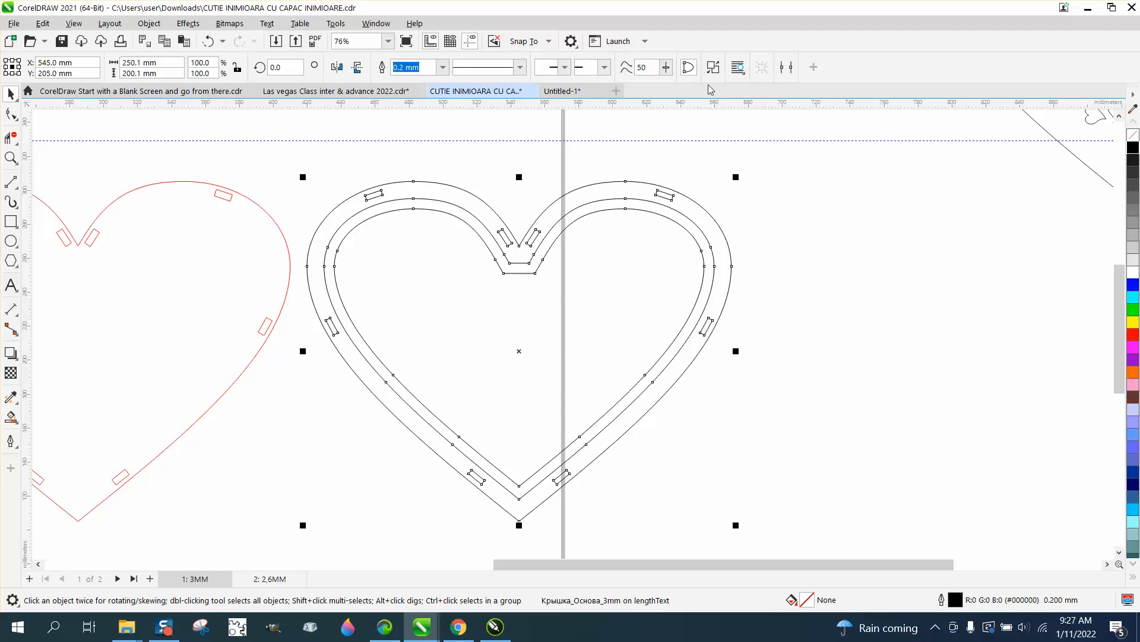
key("F12")
left_click(482, 263)
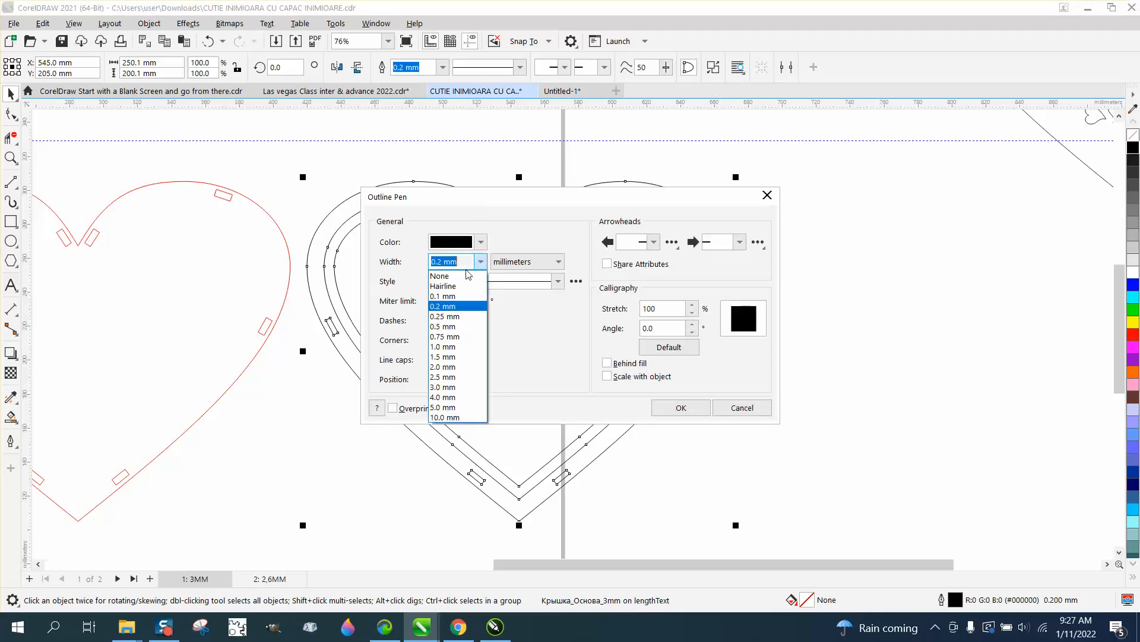
left_click(451, 283)
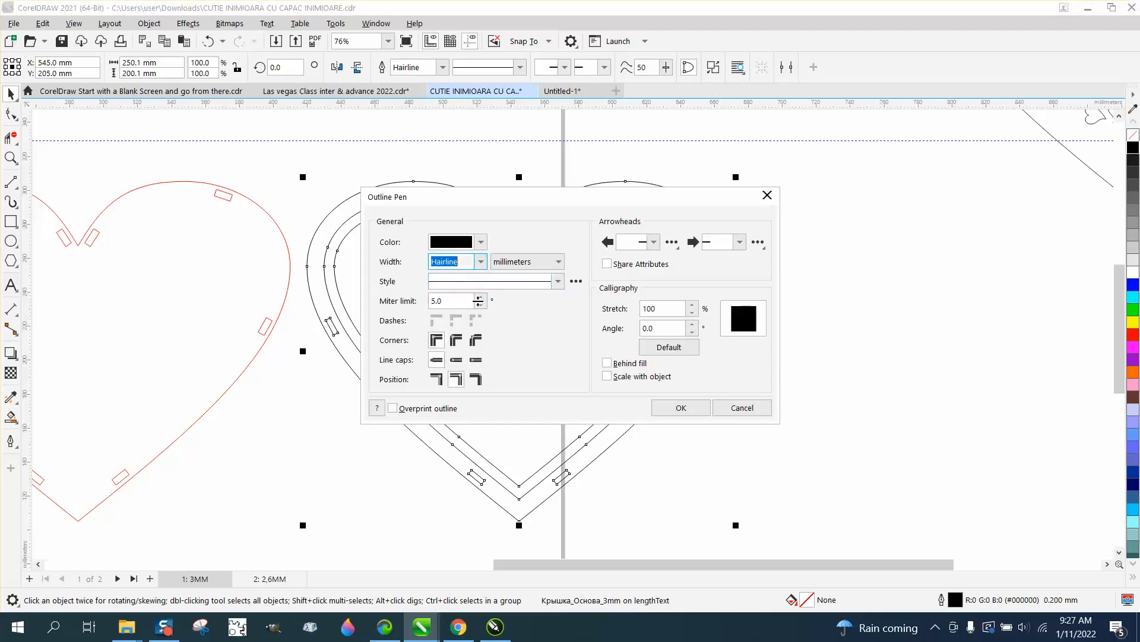
left_click(691, 412)
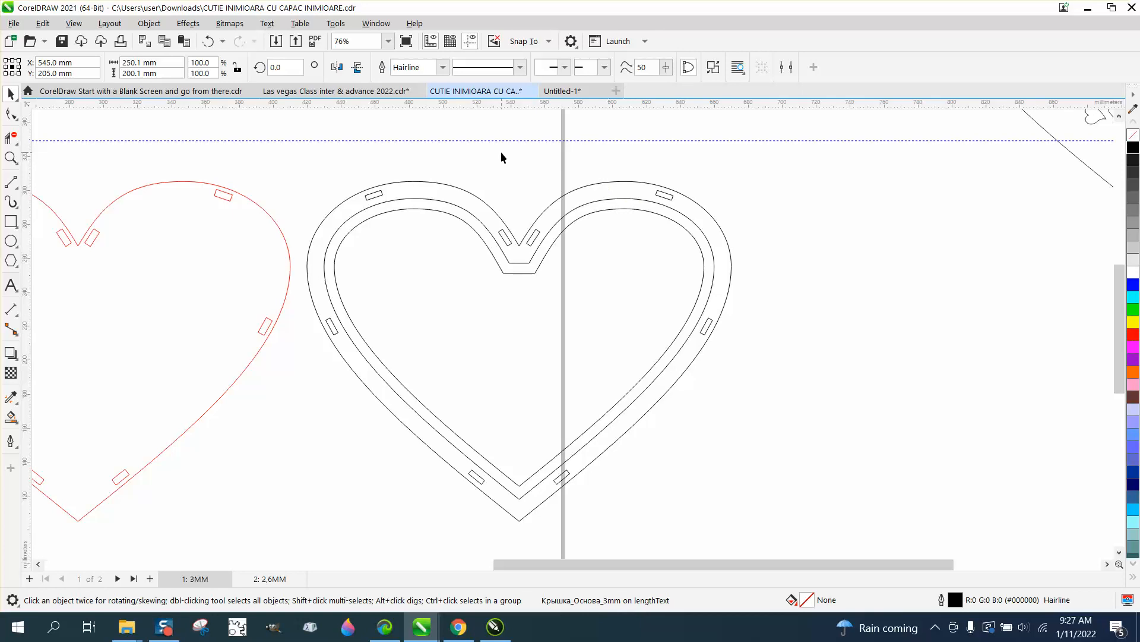
Step: Break the framed heart apart into separate curves
double_click(490, 194)
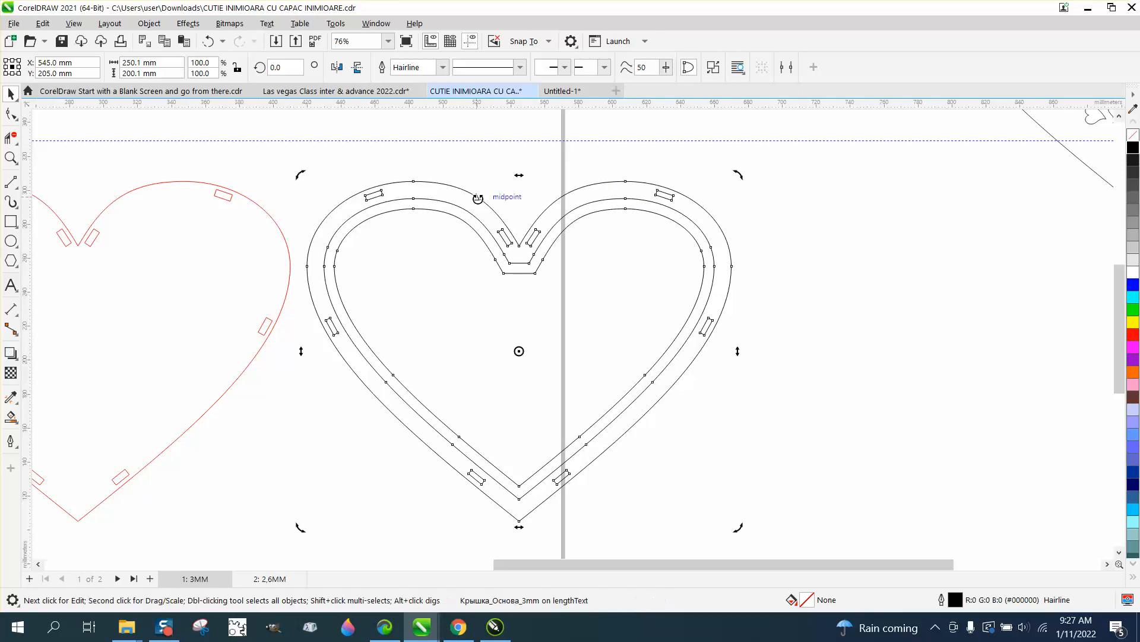
left_click(149, 23)
left_click(232, 343)
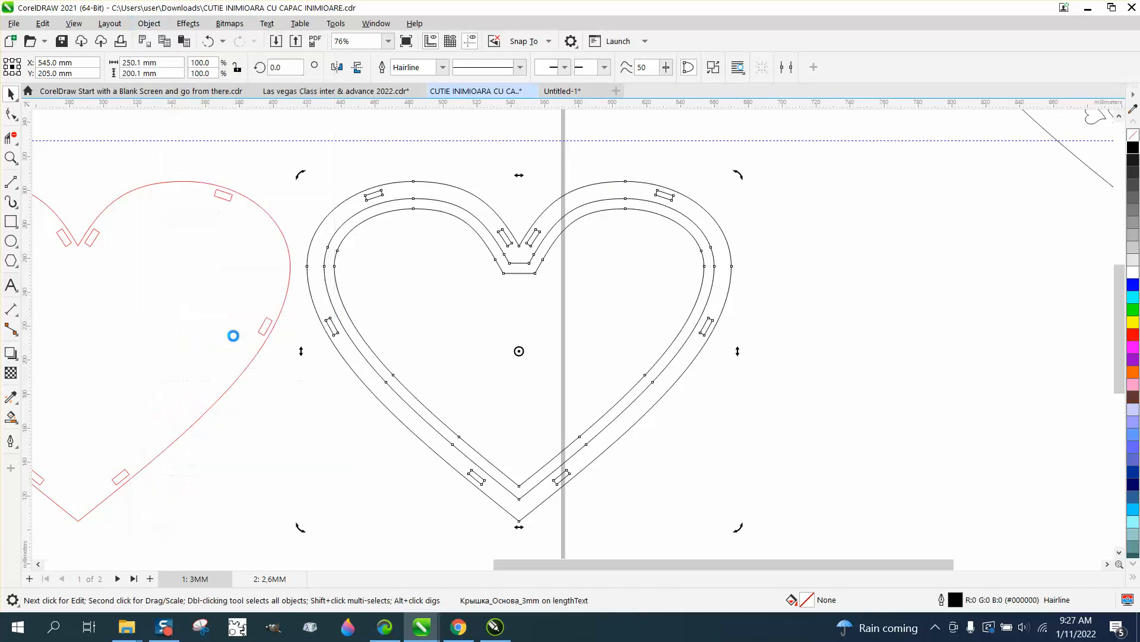
left_click(343, 172)
Step: Delete the eight old tab slots around the framed heart, leaving only its heart-shaped outlines
left_click_drag(346, 172, 392, 213)
key("Delete")
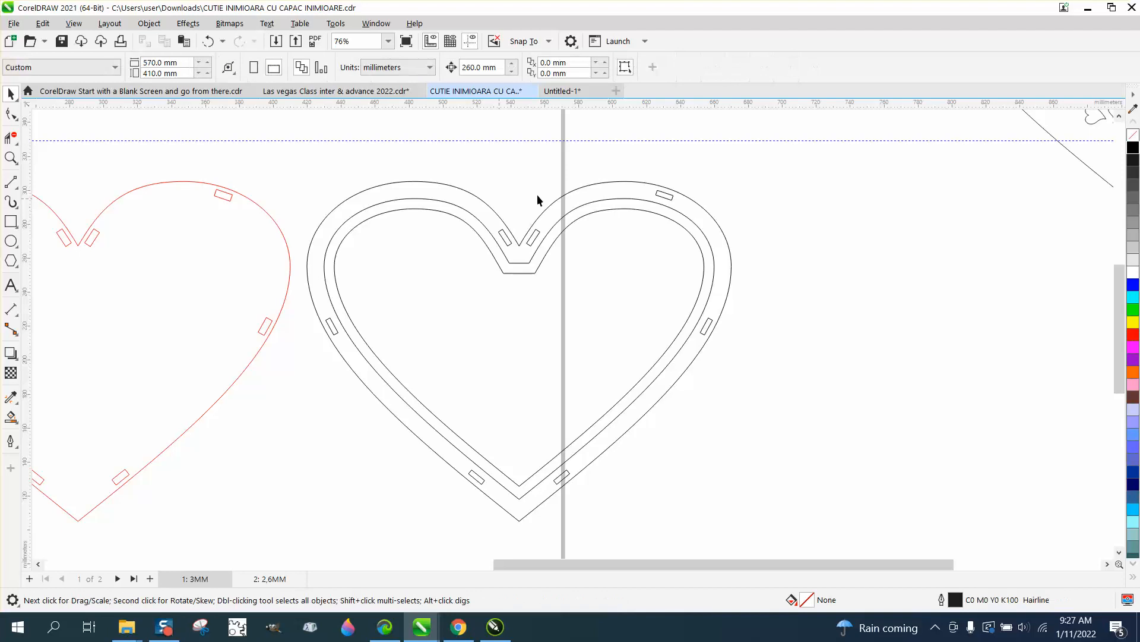
left_click_drag(643, 175, 684, 216)
key("Delete")
left_click_drag(682, 352, 682, 353)
key("Delete")
left_click(532, 243)
key("Delete")
left_click(505, 242)
key("Delete")
left_click_drag(344, 337, 344, 338)
key("Delete")
left_click_drag(469, 491, 470, 492)
key("Delete")
left_click_drag(578, 495, 543, 492)
key("Delete")
Step: Smart Fill the four upper slots of the red heart in black, nudging each filled copy 260 mm right onto the framed heart
scroll(524, 271, "down", 2)
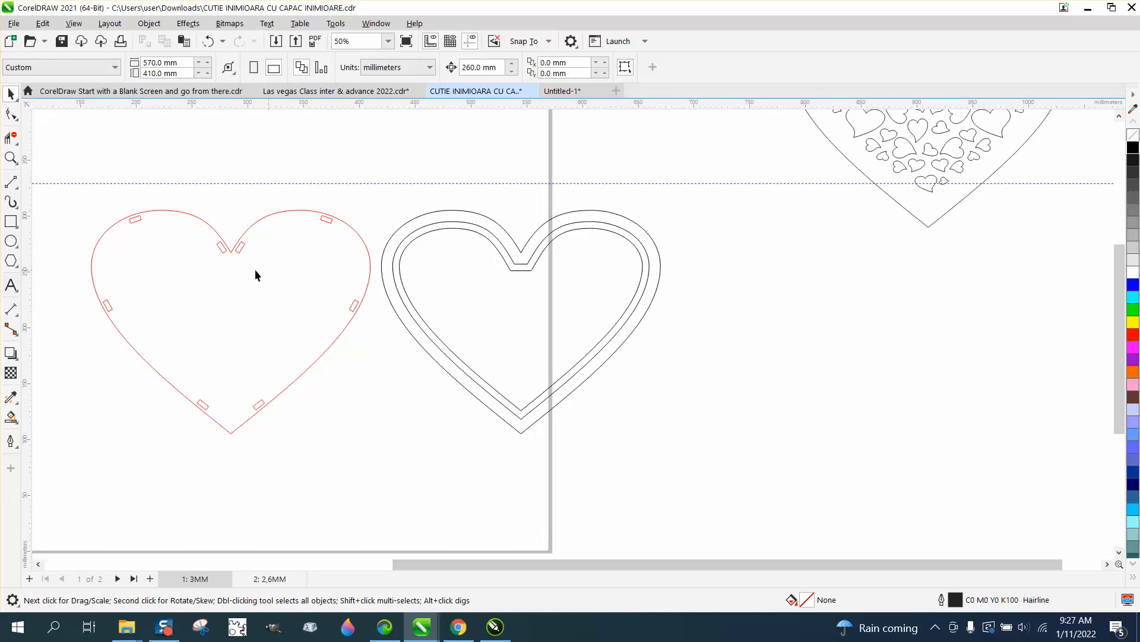
left_click(10, 418)
left_click(22, 428)
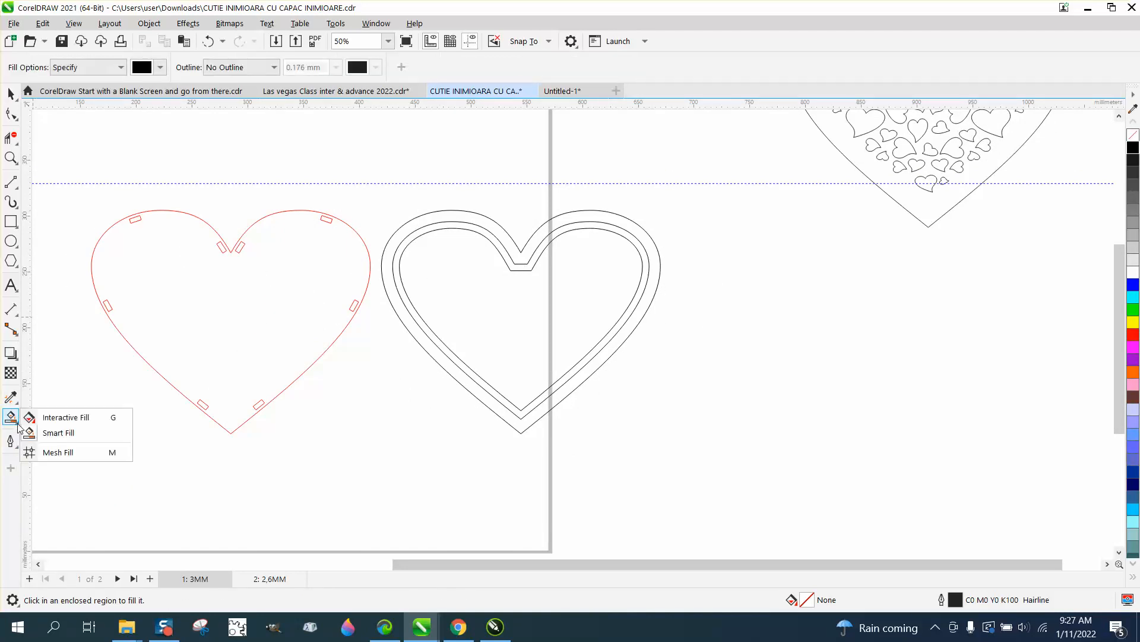
left_click(60, 433)
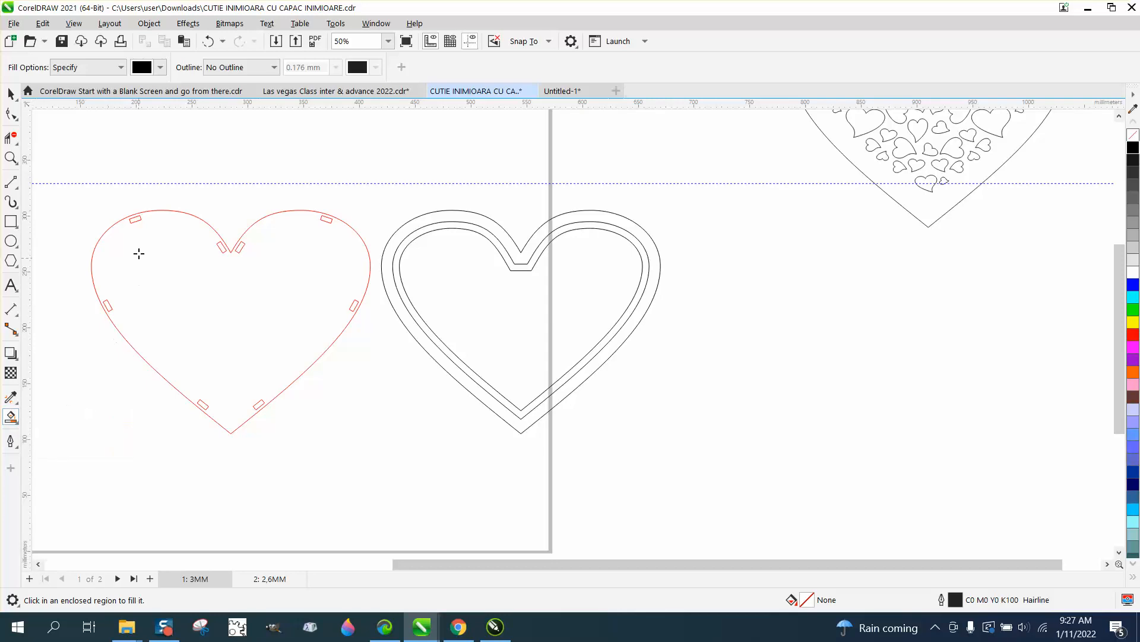
left_click(136, 219)
key("Right")
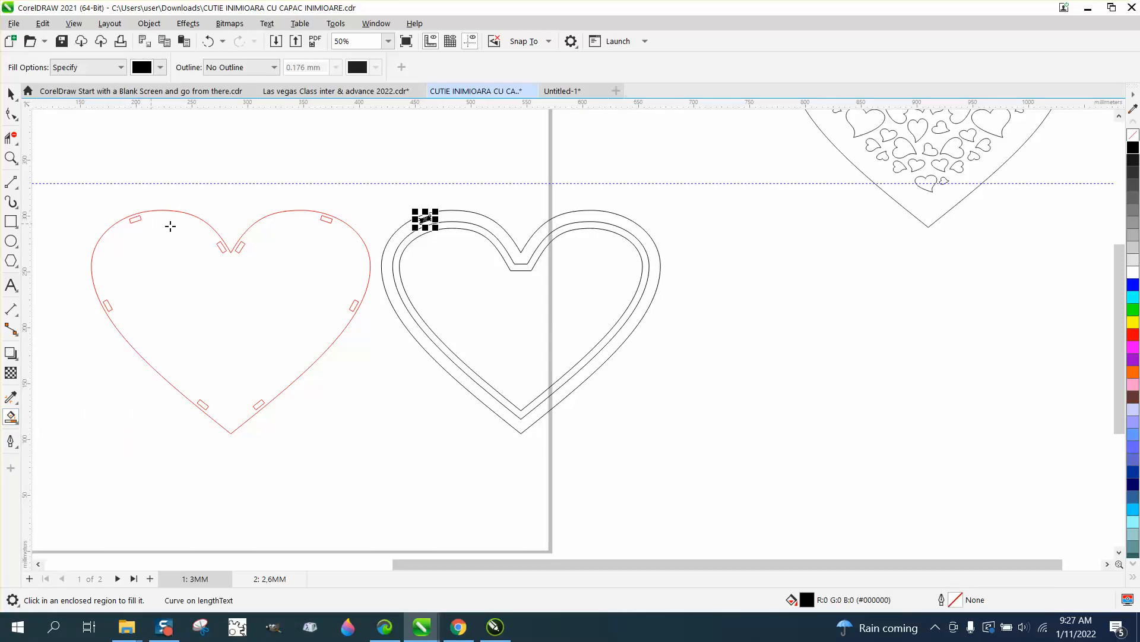
left_click(220, 245)
key("Right")
left_click(237, 247)
key("Right")
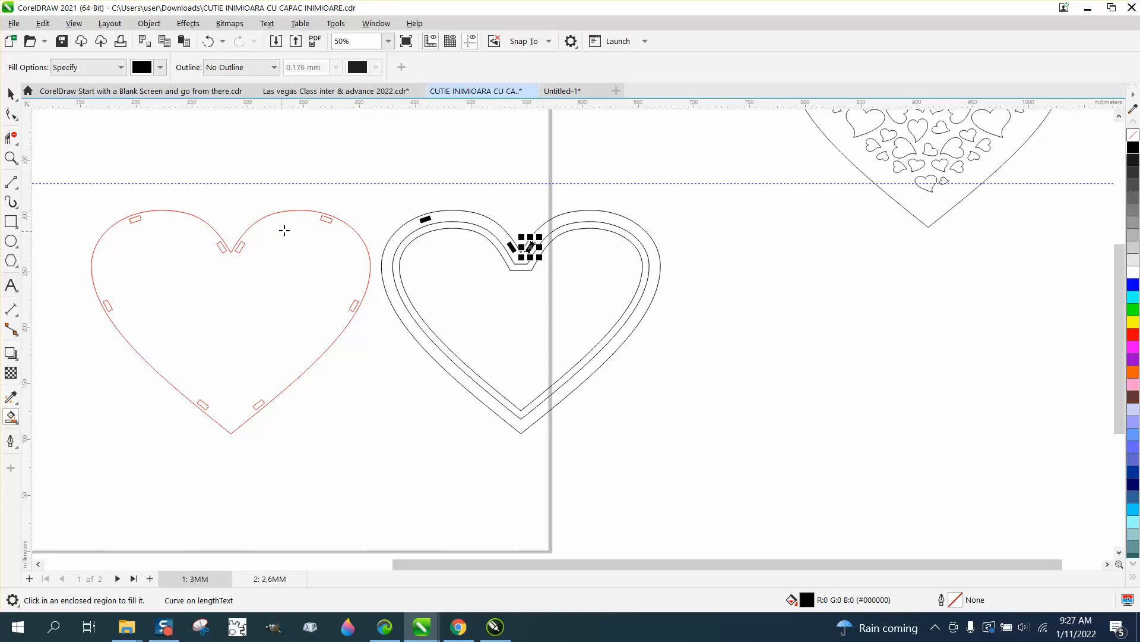
left_click(327, 219)
key("Right")
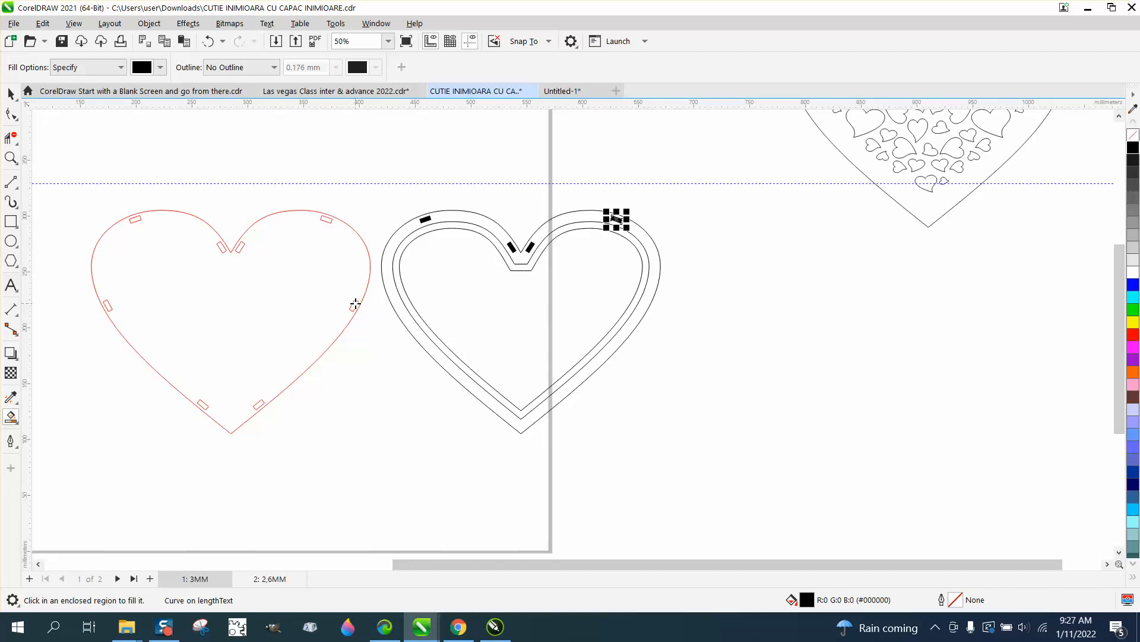
Step: Smart Fill the red heart's two side slots and two slots near the tip, nudging each copy 260 mm right onto the framed heart
left_click(355, 304)
key("Right")
left_click(260, 404)
key("Right")
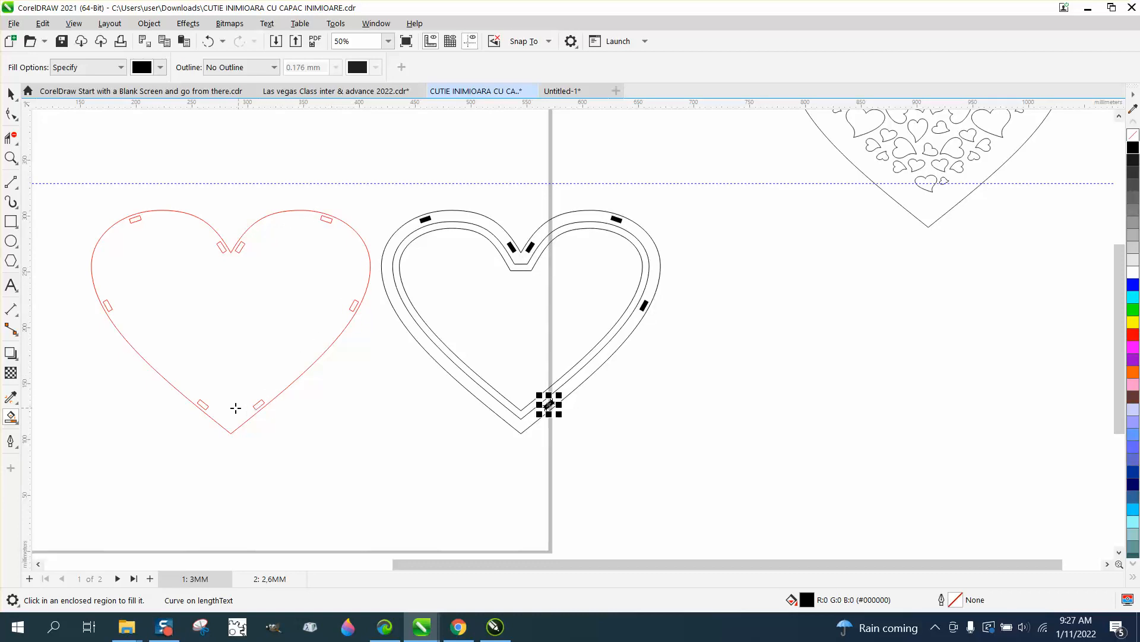
left_click(203, 405)
key("Right")
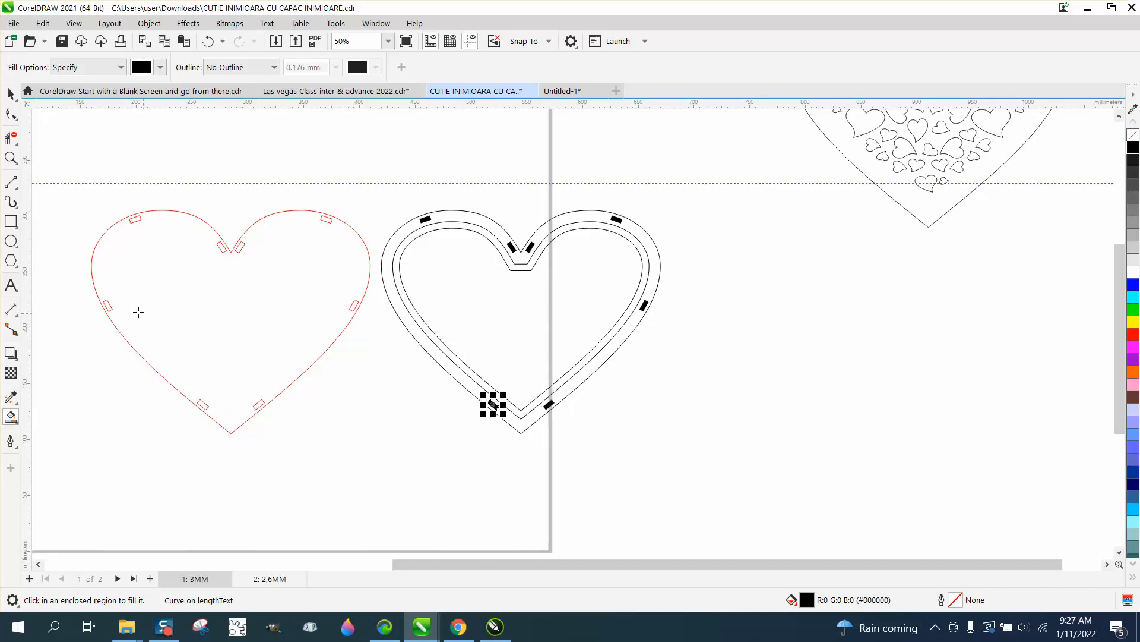
left_click(107, 305)
key("Right")
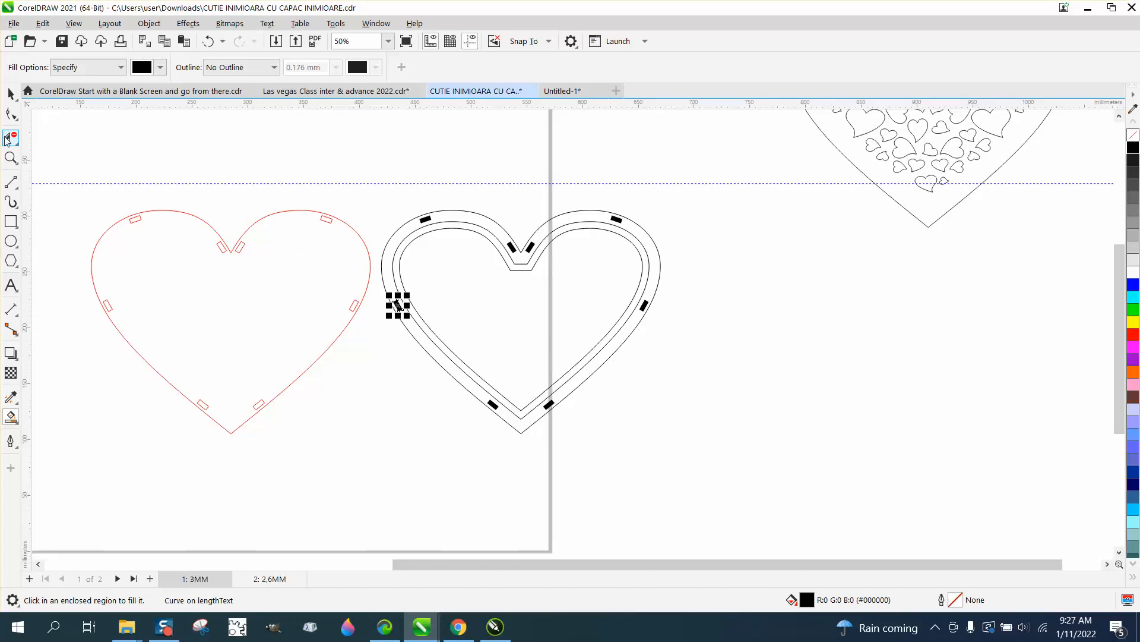
Step: Select the framed heart with its new slots, remove the fill and give all parts a black outline
left_click(11, 94)
left_click_drag(350, 169, 491, 358)
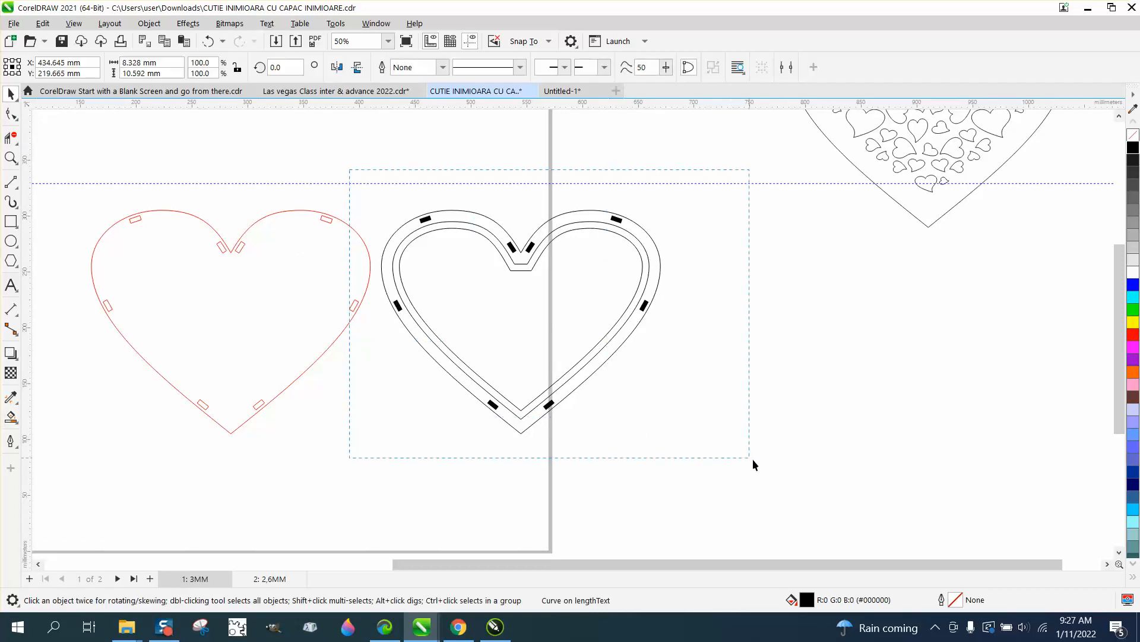
left_click_drag(753, 458, 753, 459)
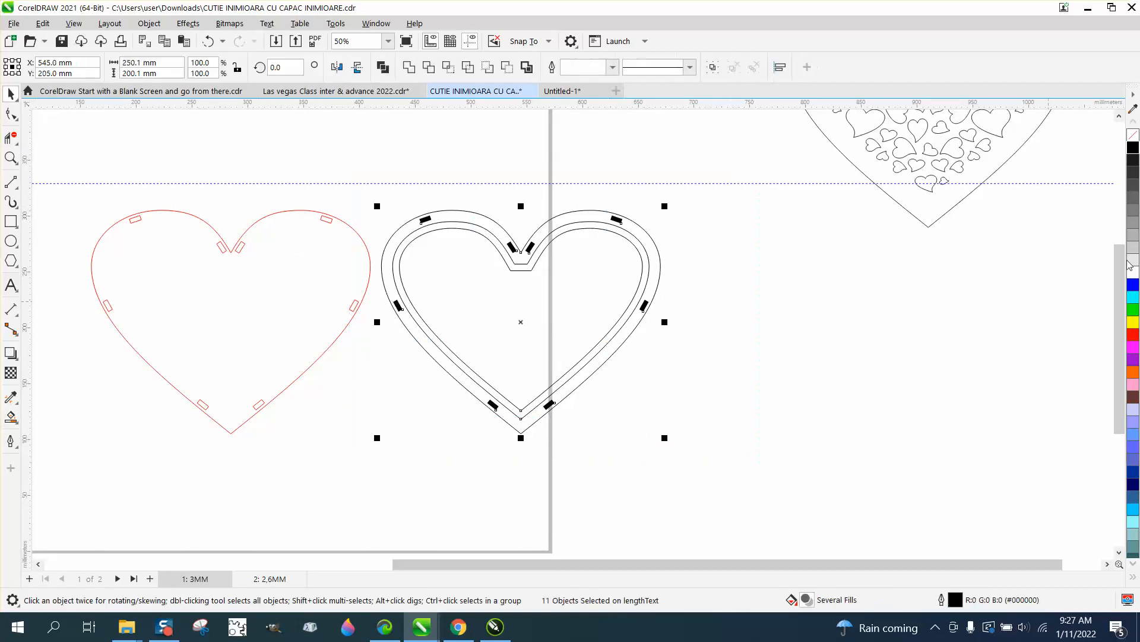
left_click(1135, 139)
scroll(1135, 140, "up", 1)
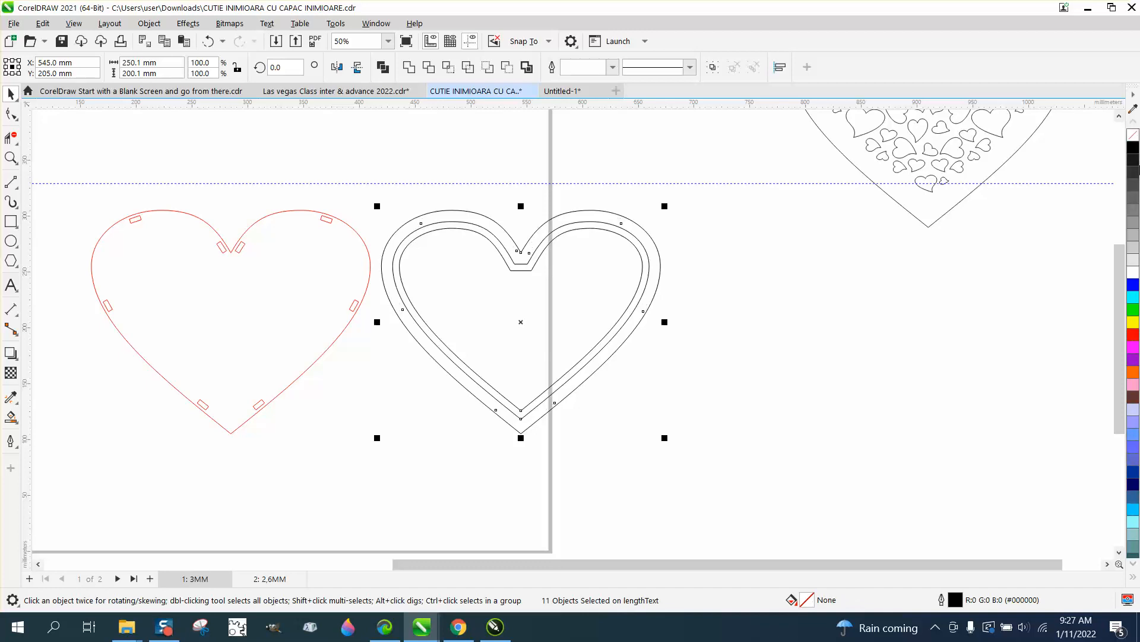
right_click(1135, 152)
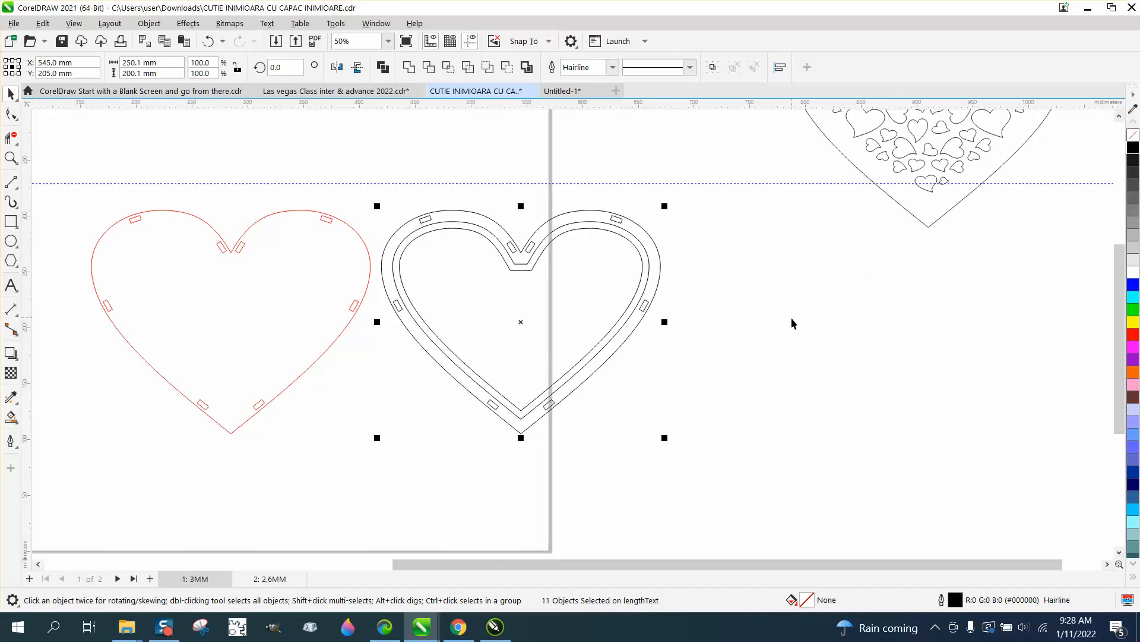
Step: Group the framed heart with its slots and centre it on the page over the red heart to check the slot alignment
left_click_drag(376, 199, 752, 477)
key("ctrl+g")
key("p")
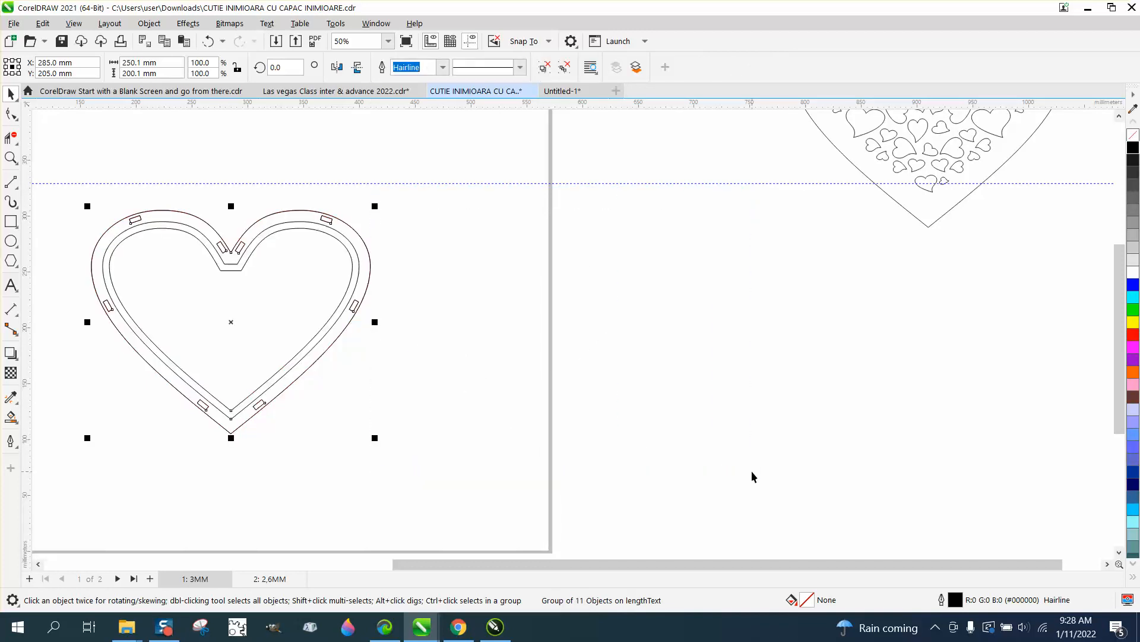
left_click(11, 157)
left_click_drag(118, 196, 216, 247)
scroll(216, 229, "down", 3)
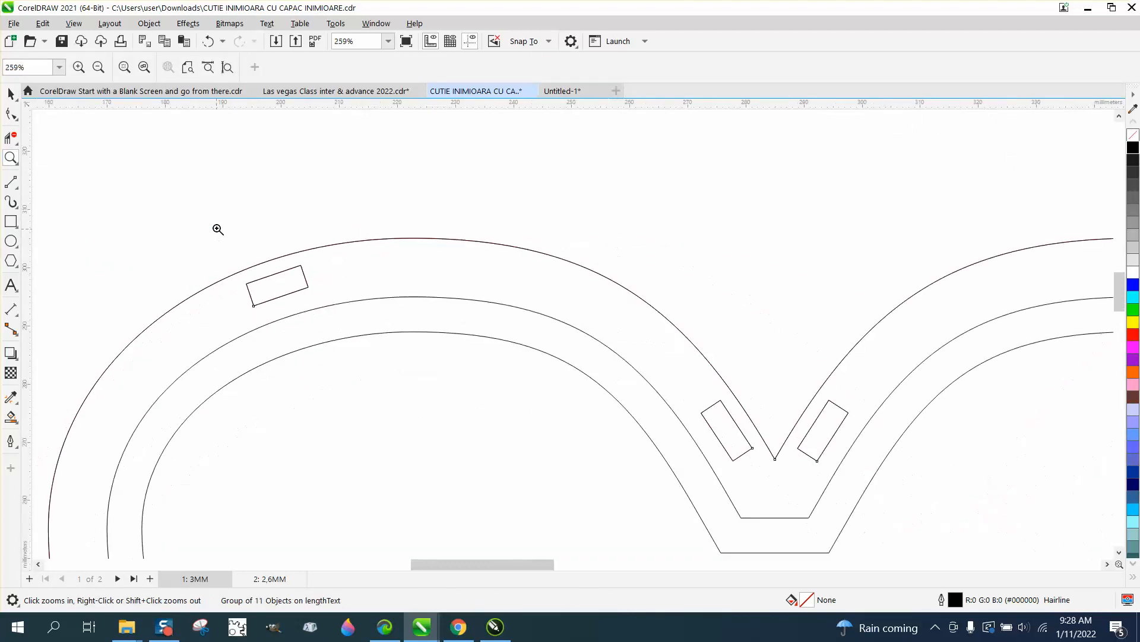
Step: Nudge the framed heart group 260 mm right so it sits beside the red heart
left_click(11, 93)
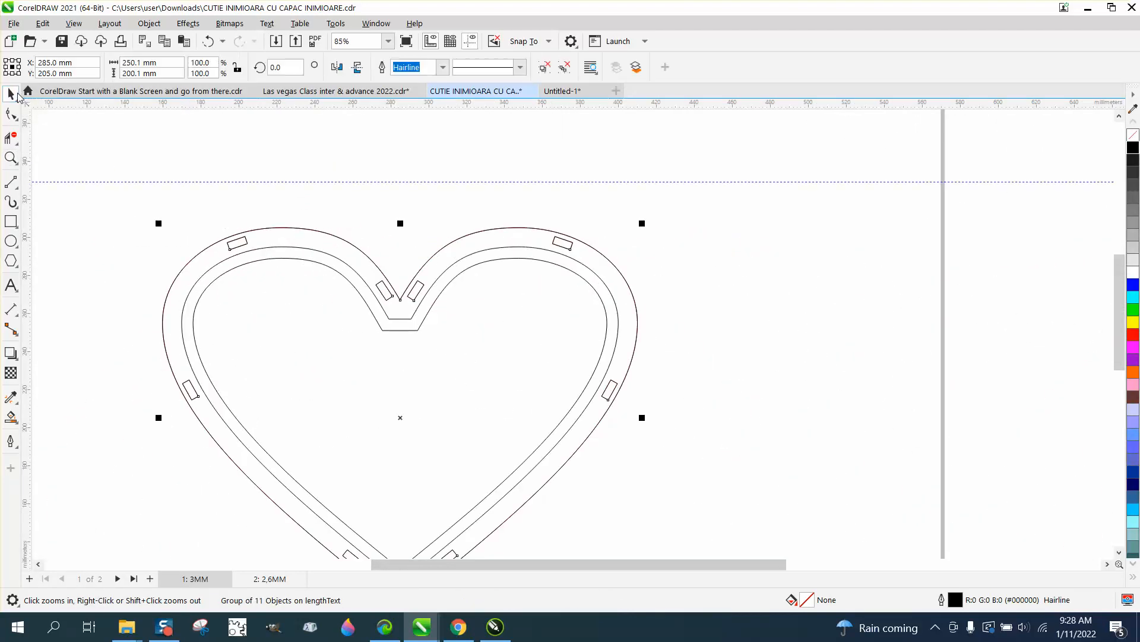
key("Right")
scroll(178, 135, "down", 2)
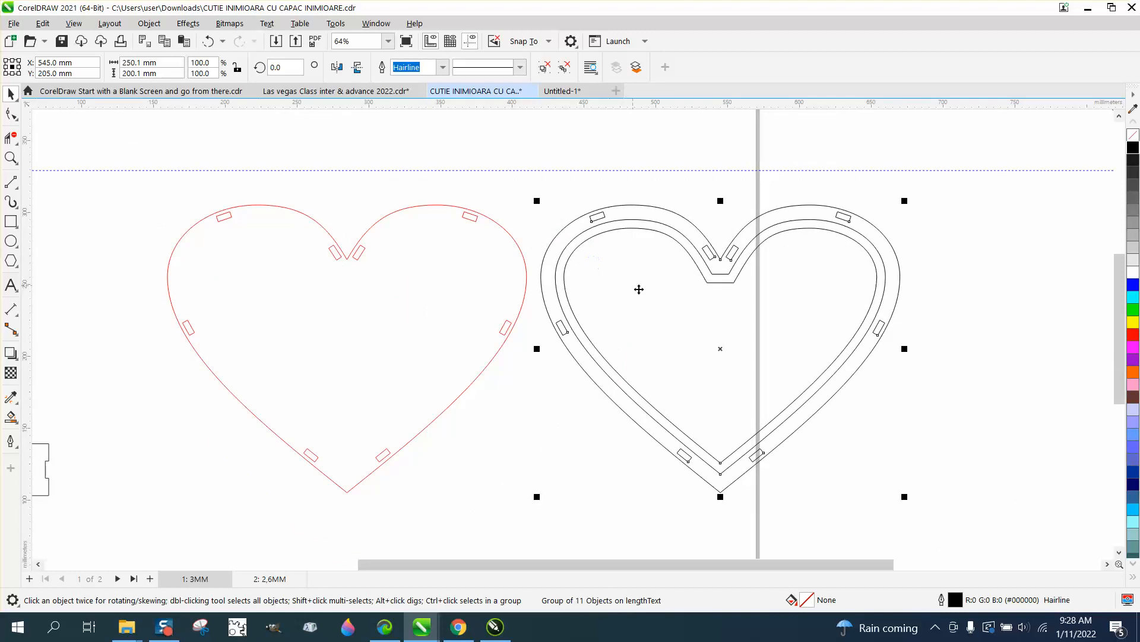
Step: Select both hearts and examine the slots around the framed heart's notch, comparing the hearts with the side strips
scroll(643, 295, "down", 3)
scroll(645, 295, "down", 2)
mouse_move(387, 232)
left_mouse_down()
mouse_move(652, 393)
mouse_move(843, 451)
left_mouse_up()
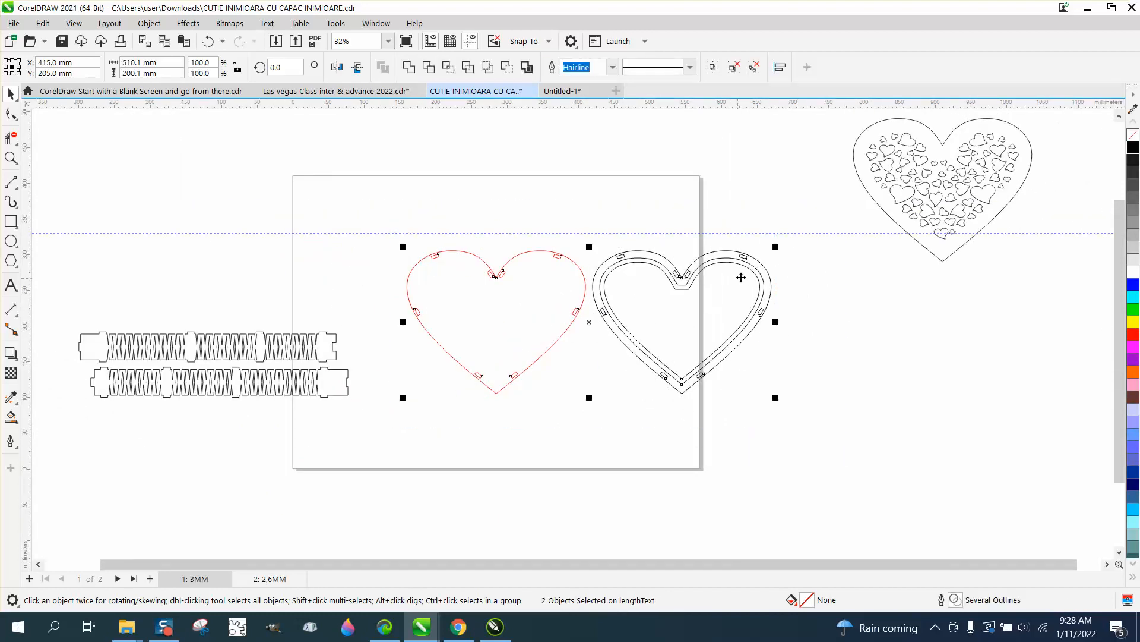
left_click(11, 158)
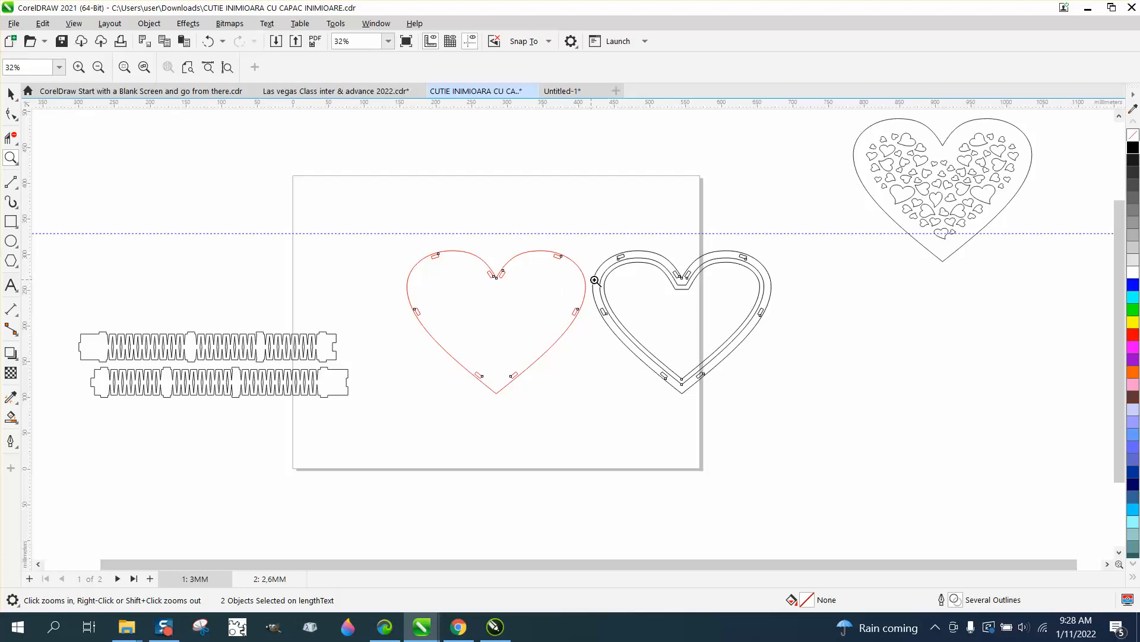
left_click_drag(630, 264, 705, 307)
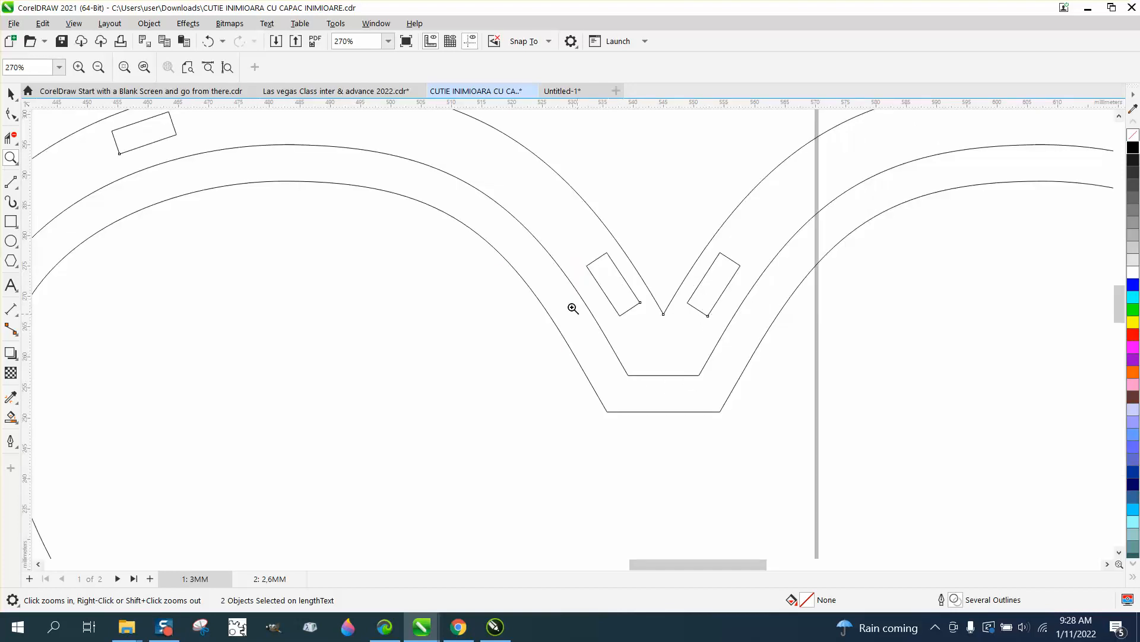
scroll(594, 352, "down", 5)
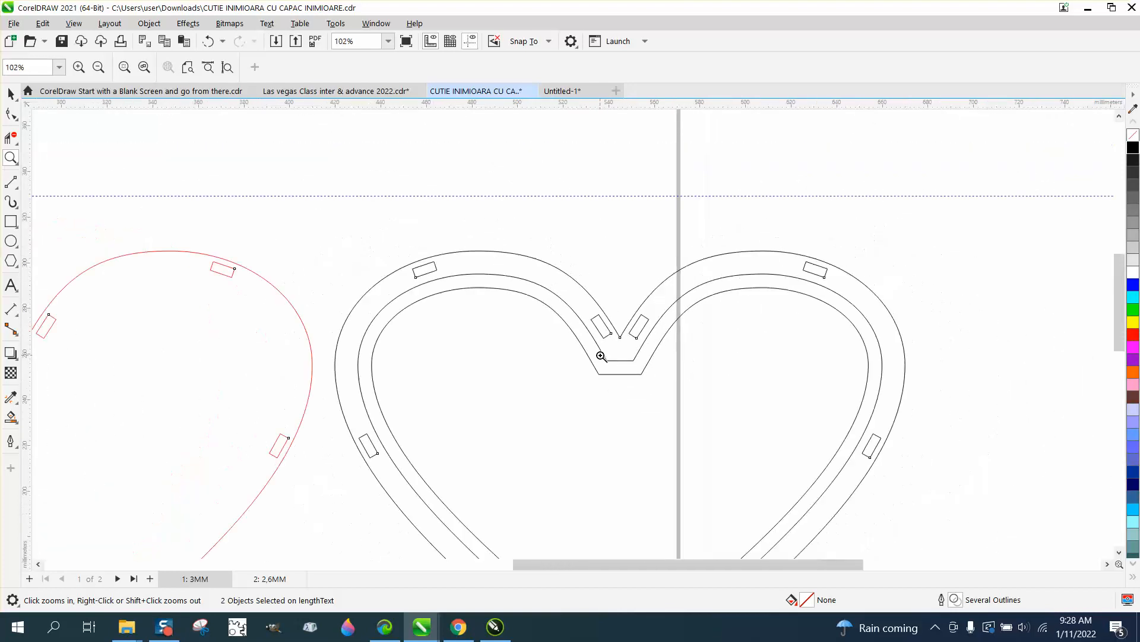
scroll(601, 355, "down", 1)
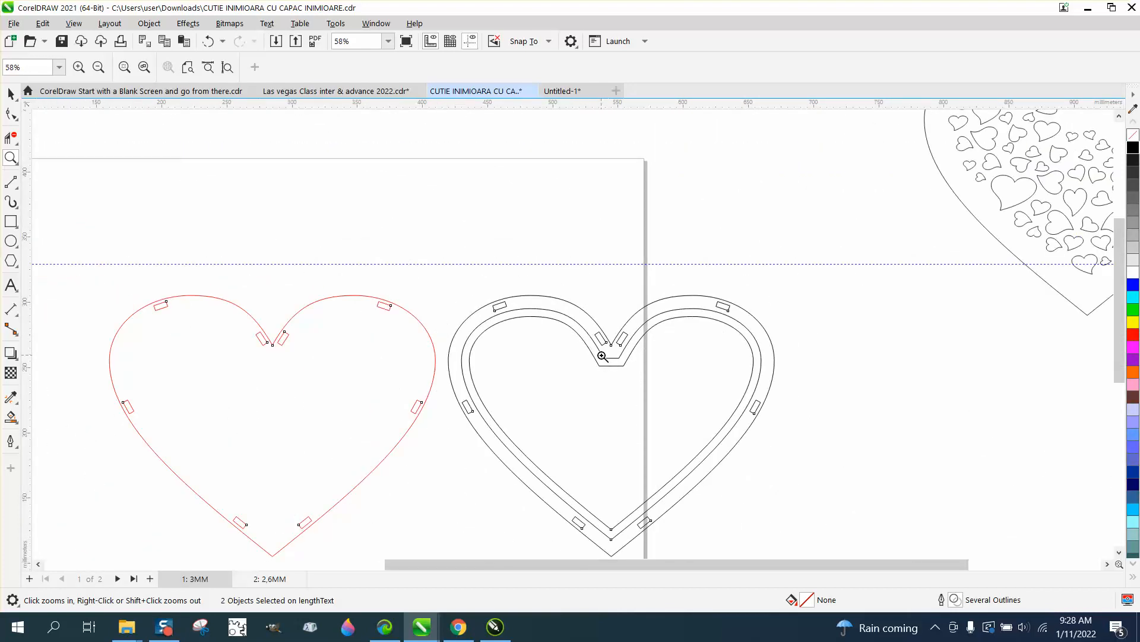
scroll(601, 355, "down", 1)
scroll(610, 368, "down", 4)
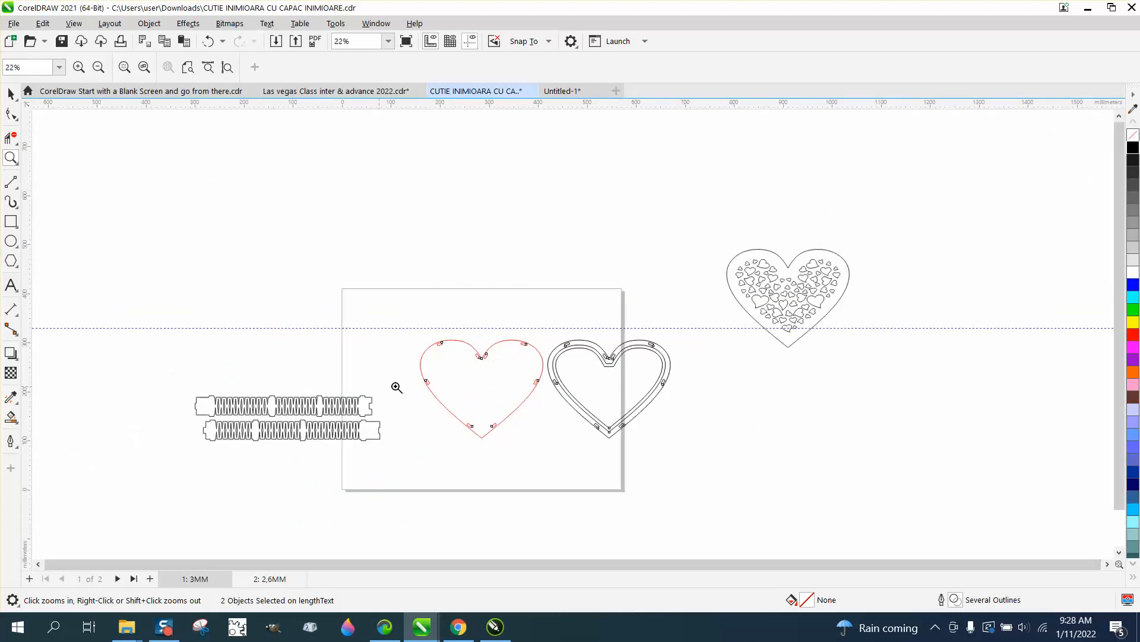
Step: Measure the width of the red heart's upper-left slot with a parallel dimension, and remove the dimension
left_click_drag(465, 355, 465, 356)
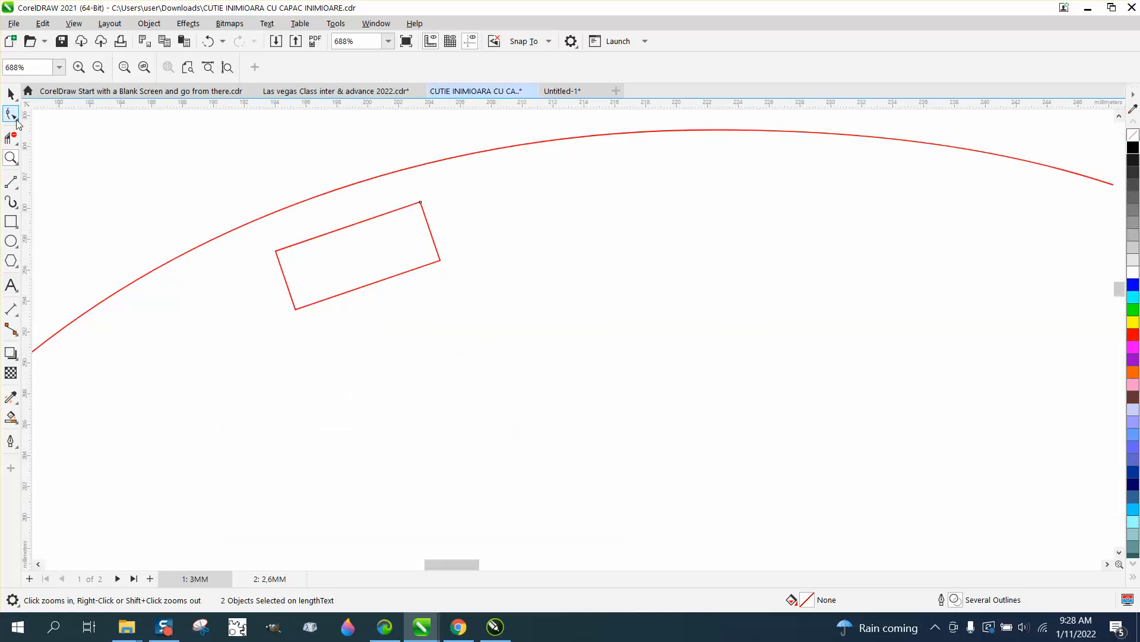
left_click(13, 310)
left_click(71, 309)
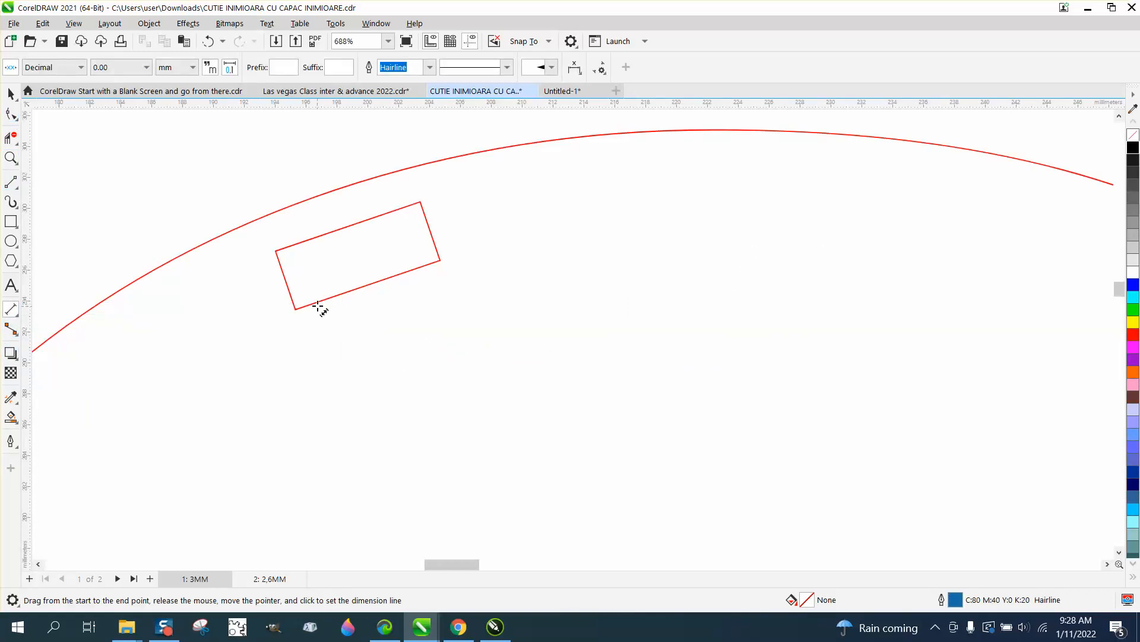
left_click_drag(319, 301, 299, 244)
left_click(298, 244)
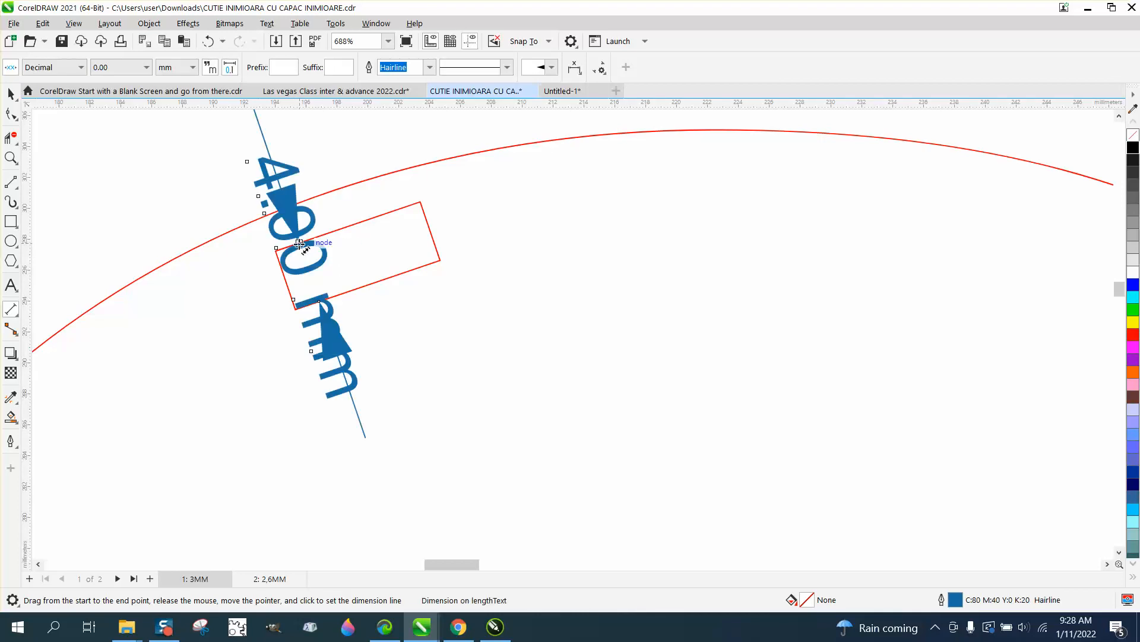
scroll(300, 244, "down", 7)
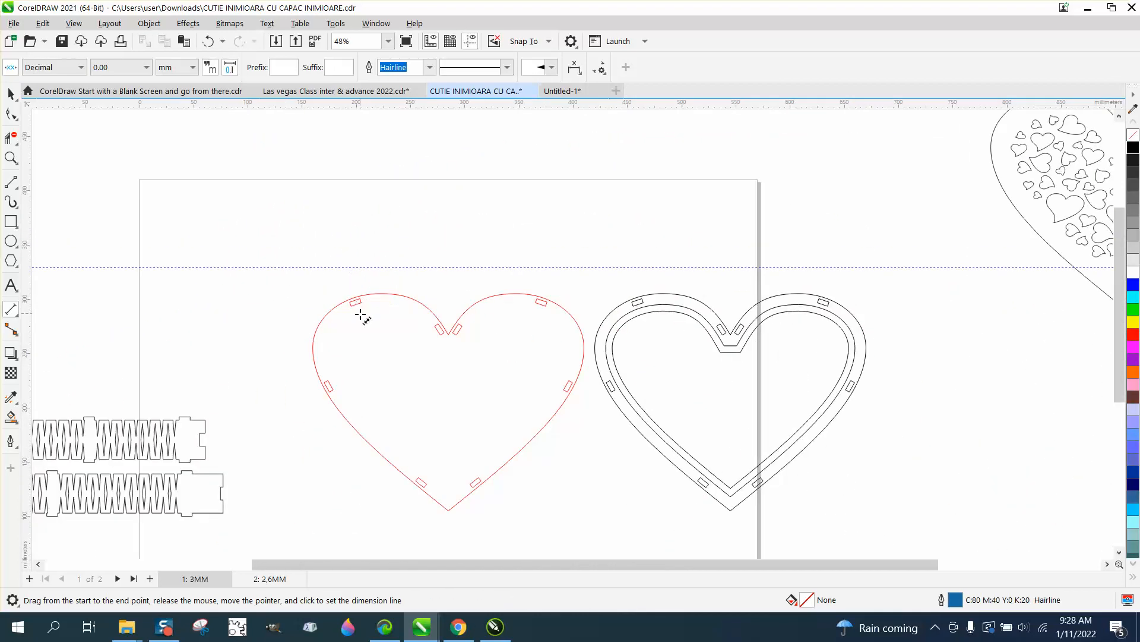
scroll(363, 317, "down", 1)
left_click(11, 157)
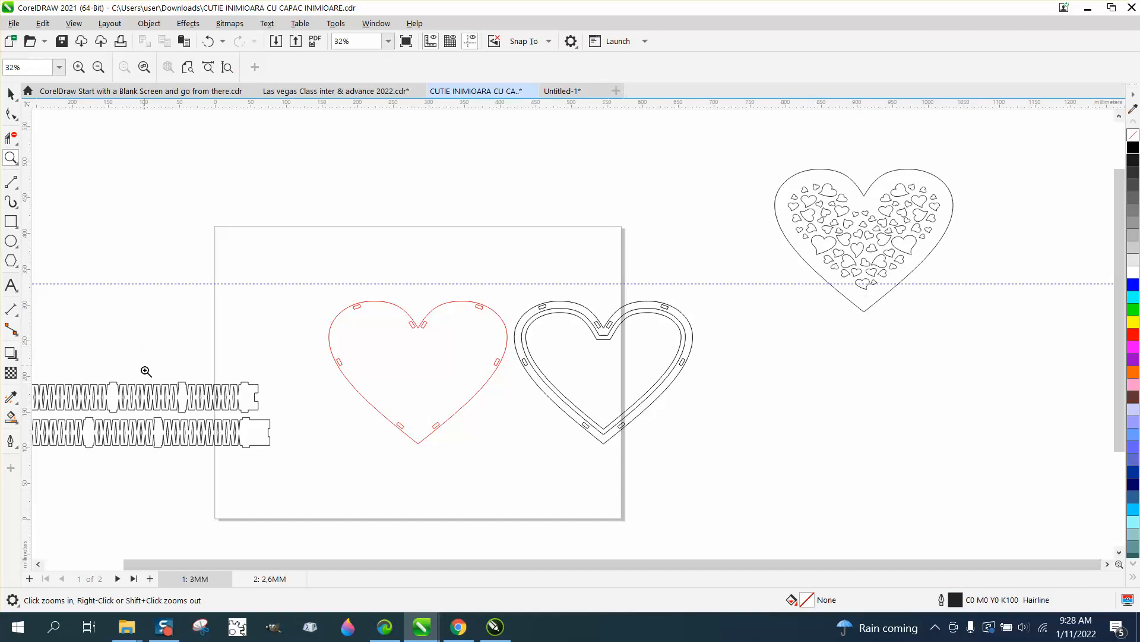
Step: Move the red heart and the framed heart together off the page to below the patterned heart
left_click(11, 93)
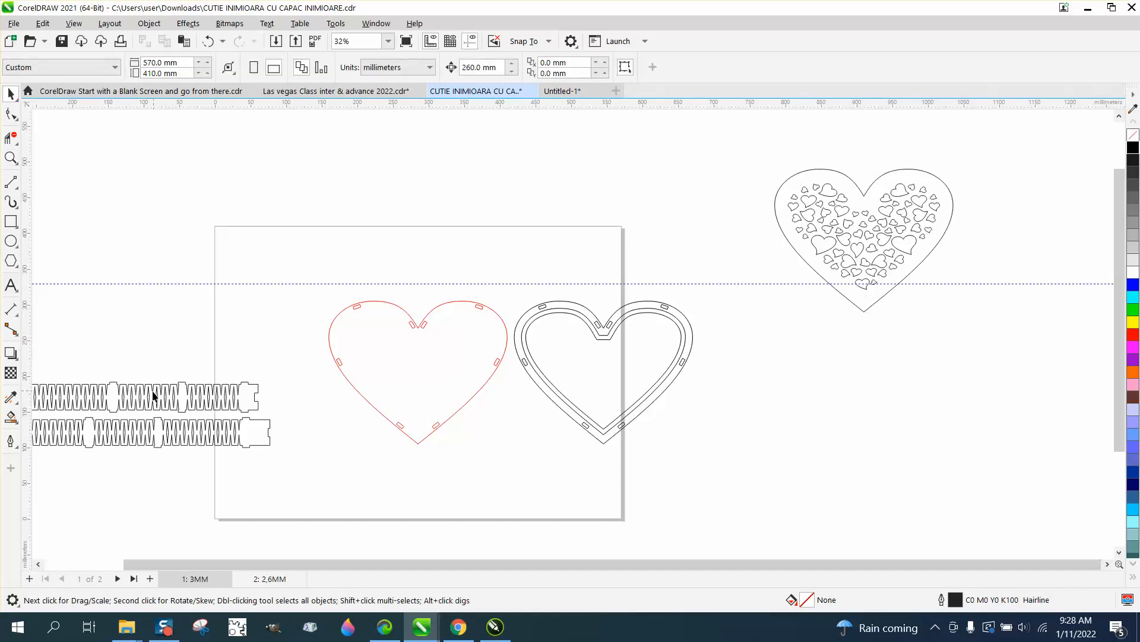
left_click_drag(617, 428, 772, 493)
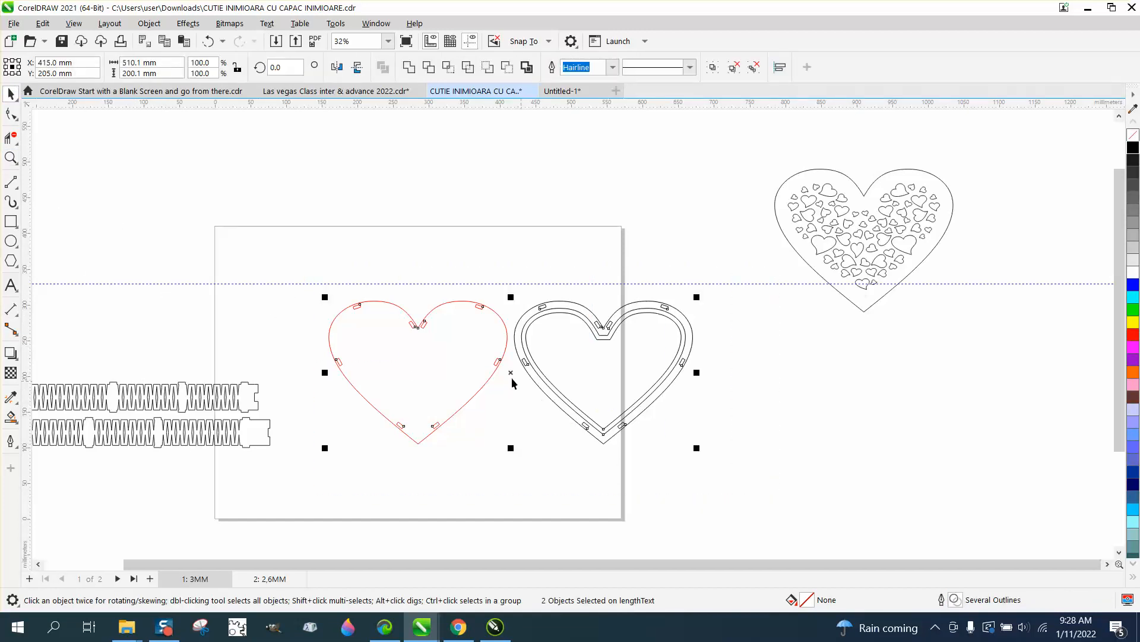
left_click_drag(514, 382, 909, 425)
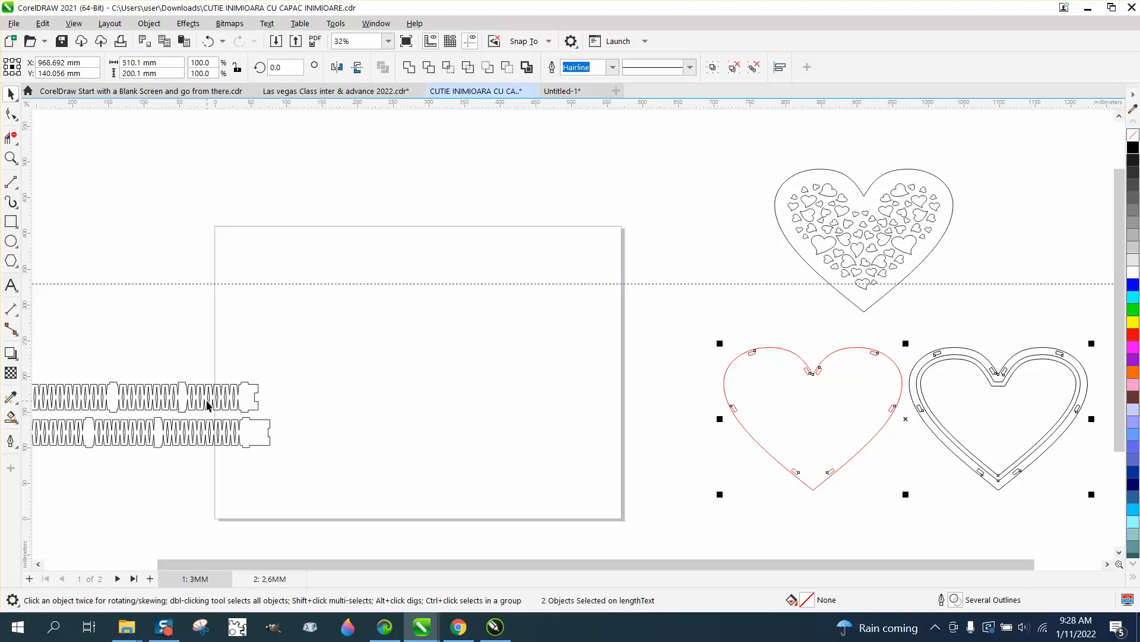
Step: Place the two side strips on the page one above the other, mirroring the lower strip horizontally
left_click_drag(208, 406, 452, 375)
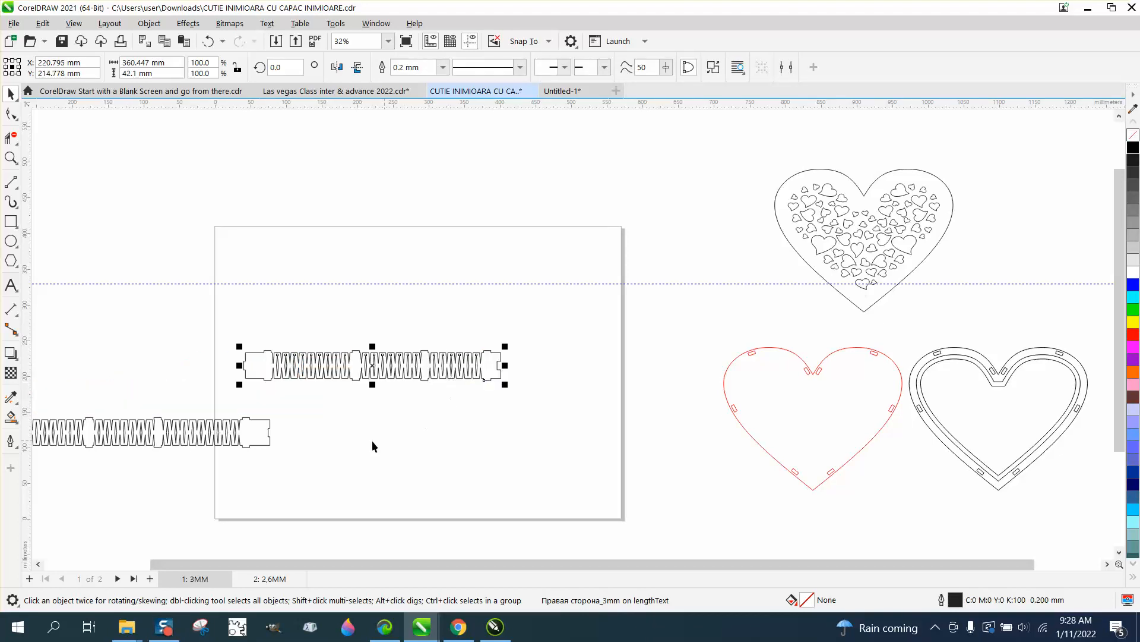
left_click_drag(260, 440, 499, 404)
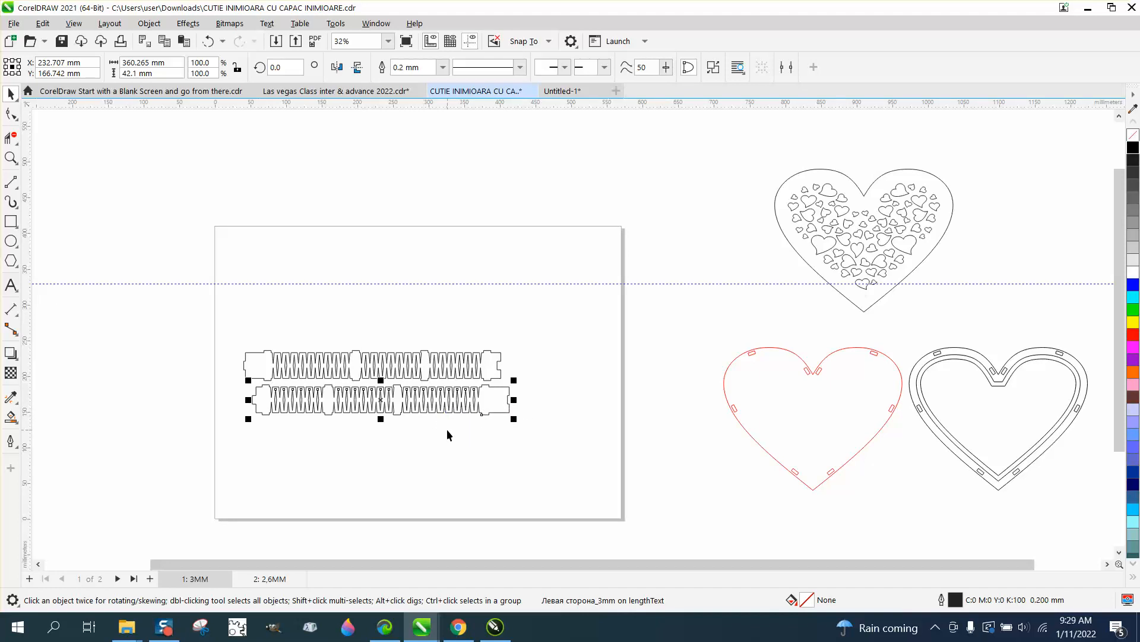
left_click(336, 67)
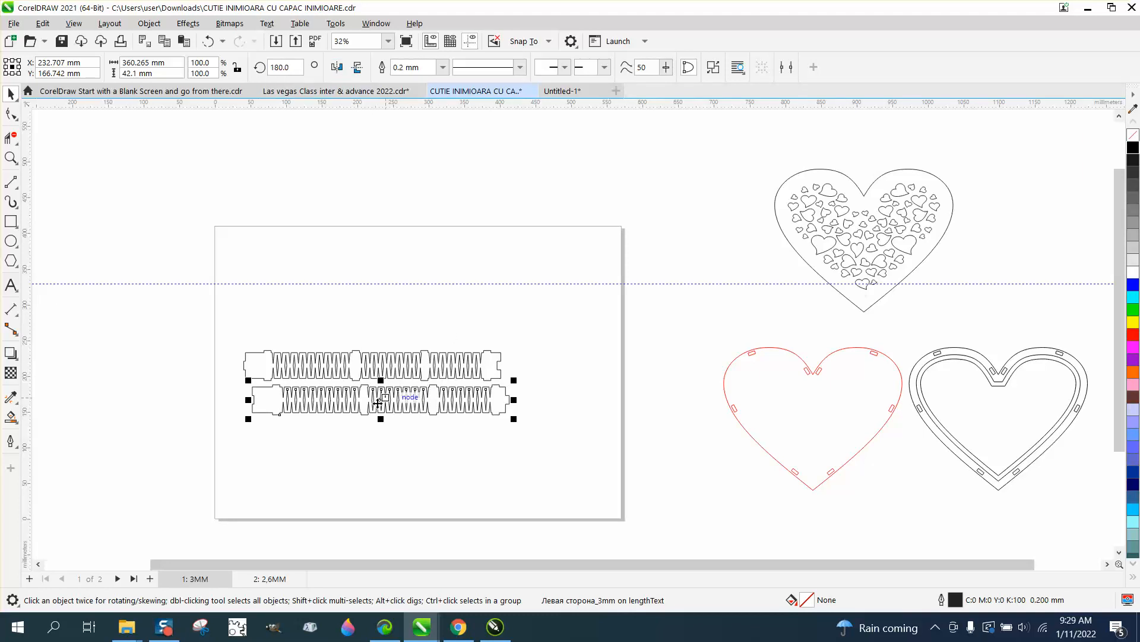
left_click_drag(378, 403, 368, 428)
Step: Set the upper side strip's outline width to Hairline
left_click(11, 158)
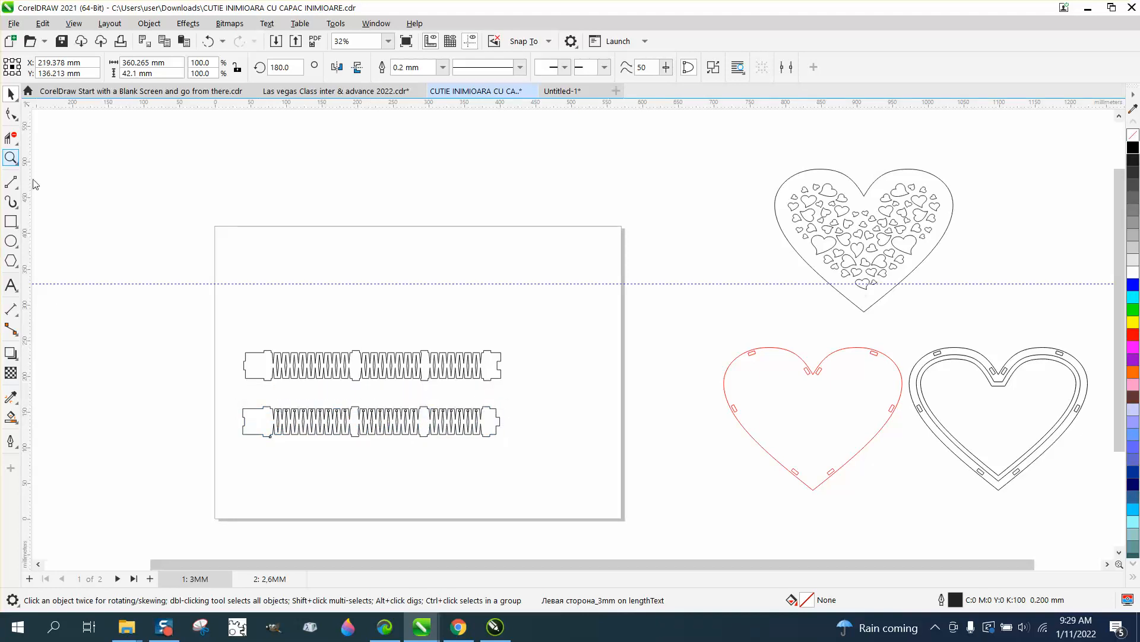
left_click_drag(224, 326, 484, 408)
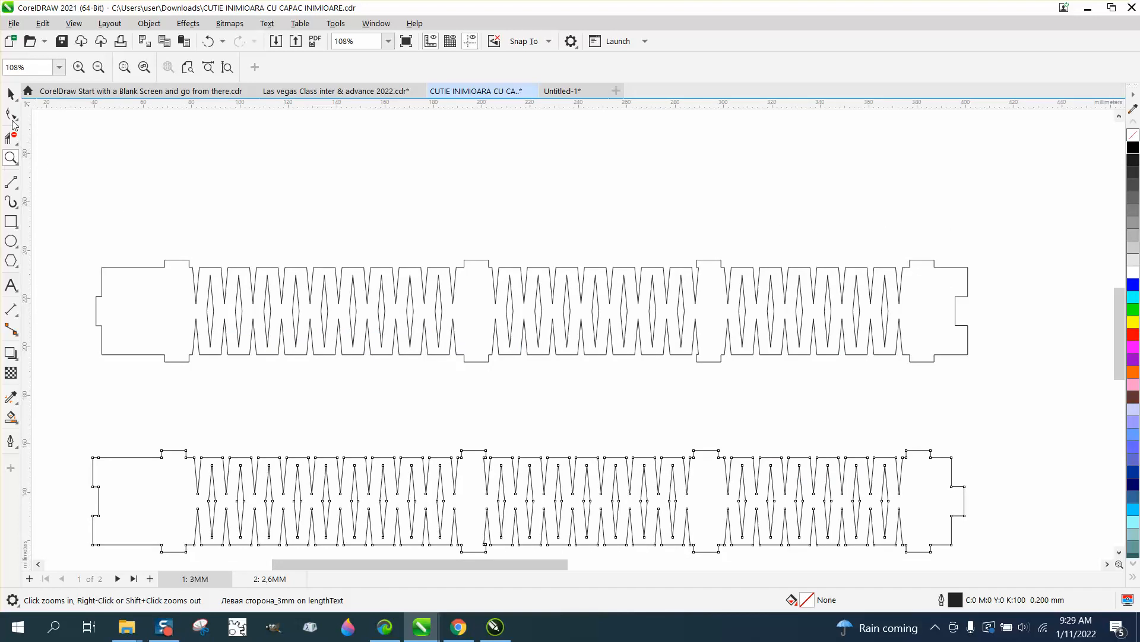
left_click(11, 93)
left_click(176, 256)
left_click(180, 260)
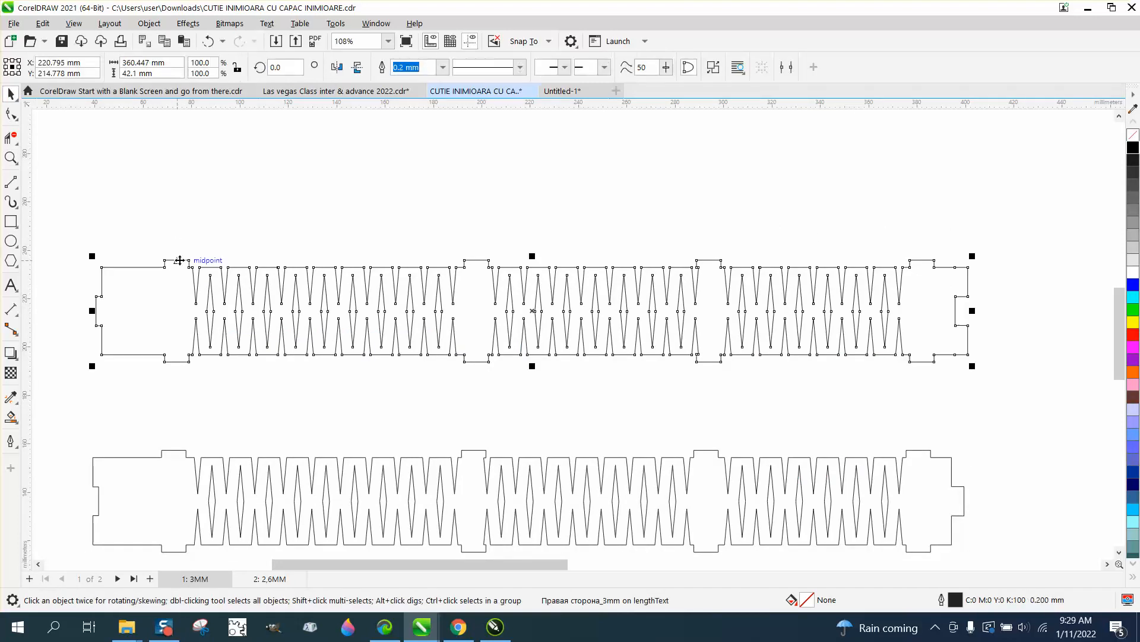
key("F12")
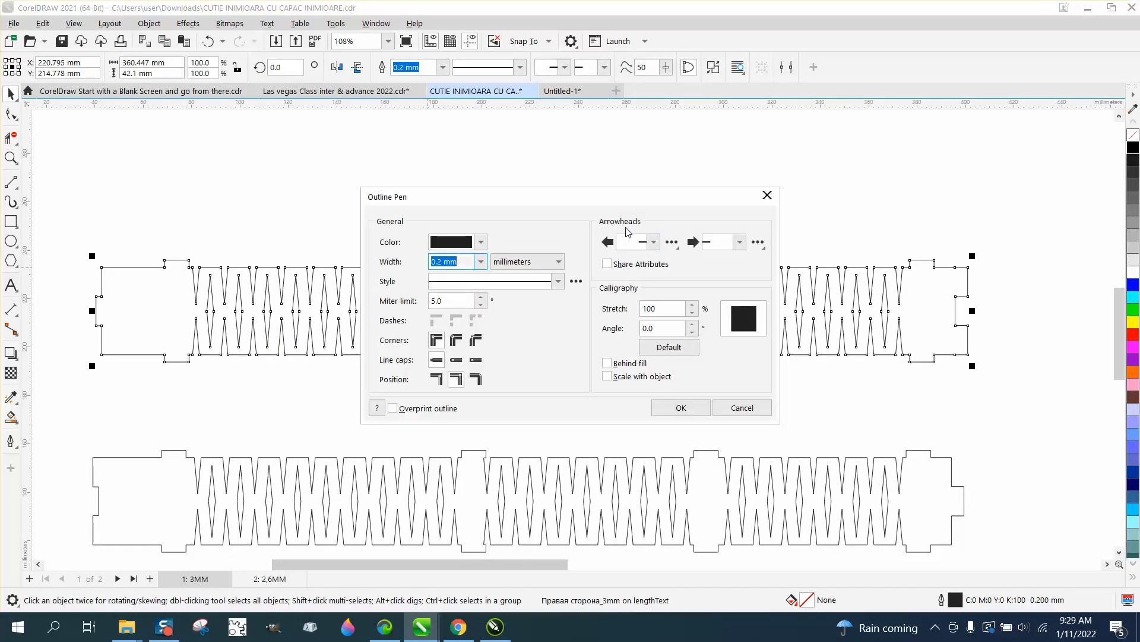
left_click(480, 261)
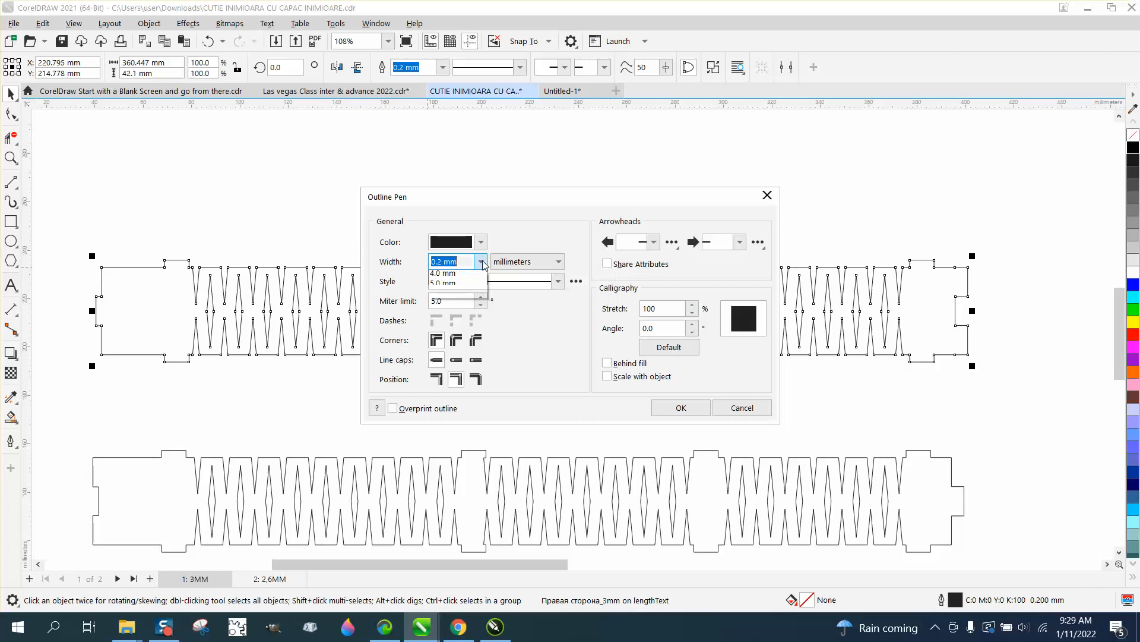
left_click(461, 286)
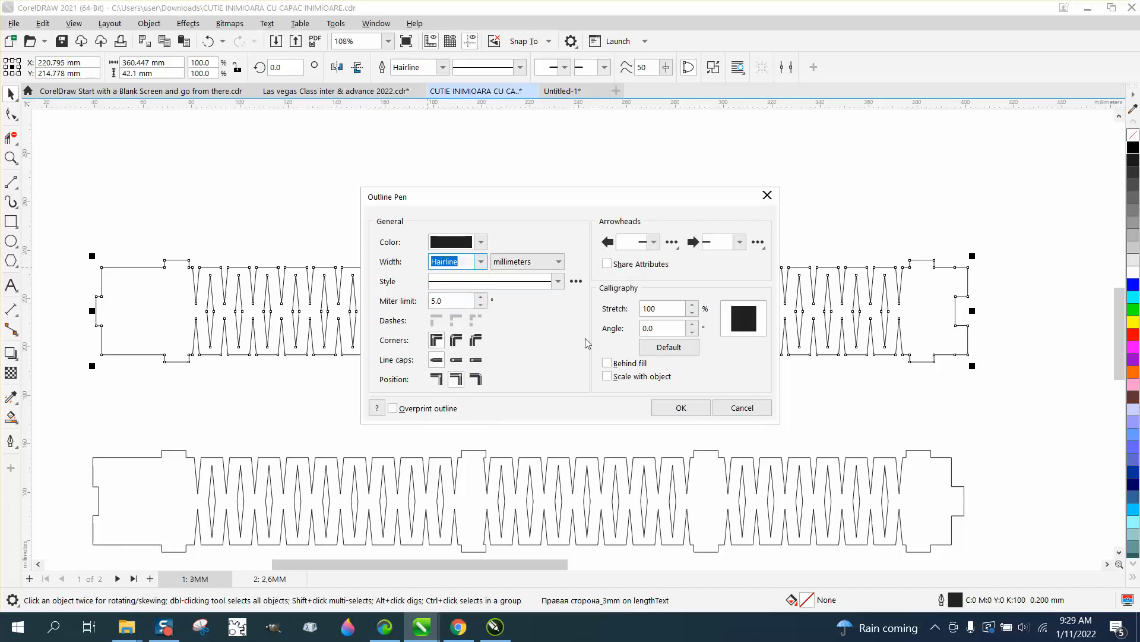
left_click(684, 410)
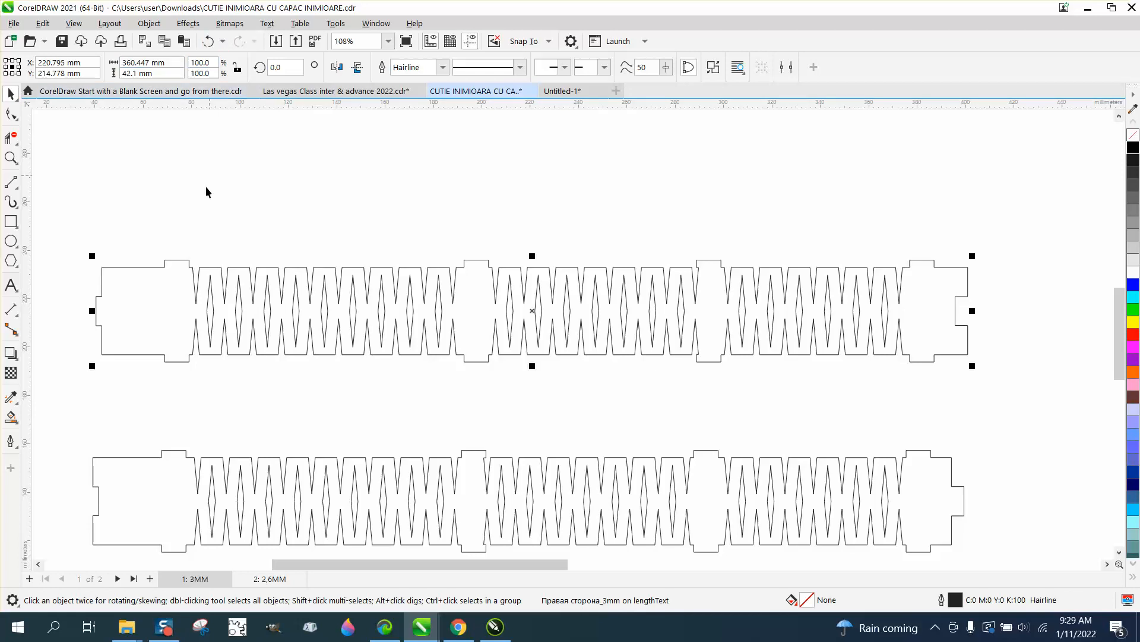
Step: Break the upper side strip's curve apart and deselect the pieces
left_click(188, 24)
mouse_move(150, 23)
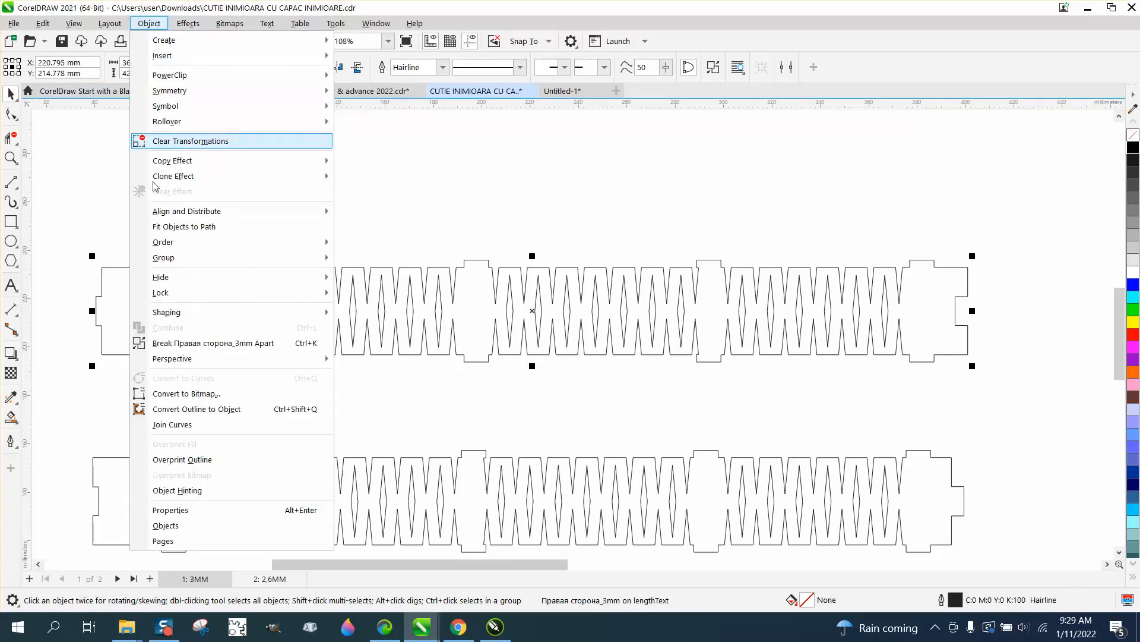
left_click(181, 343)
left_click(68, 227)
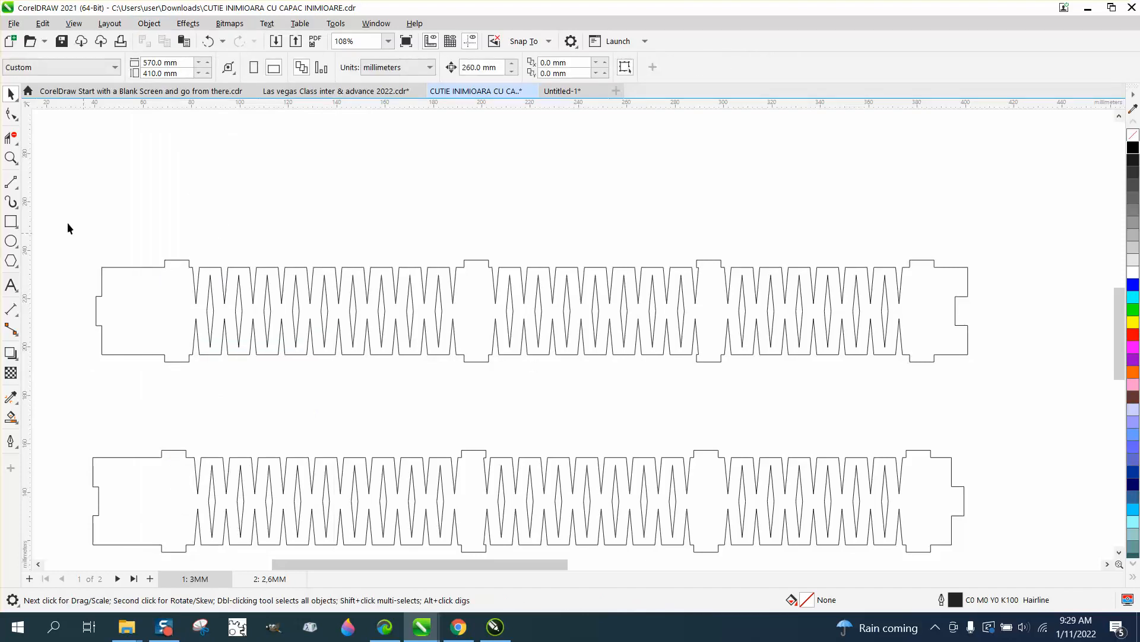
Step: Measure the height of the upper strip's first top tab with a parallel dimension, and remove the dimension
left_click(11, 117)
left_click(176, 265)
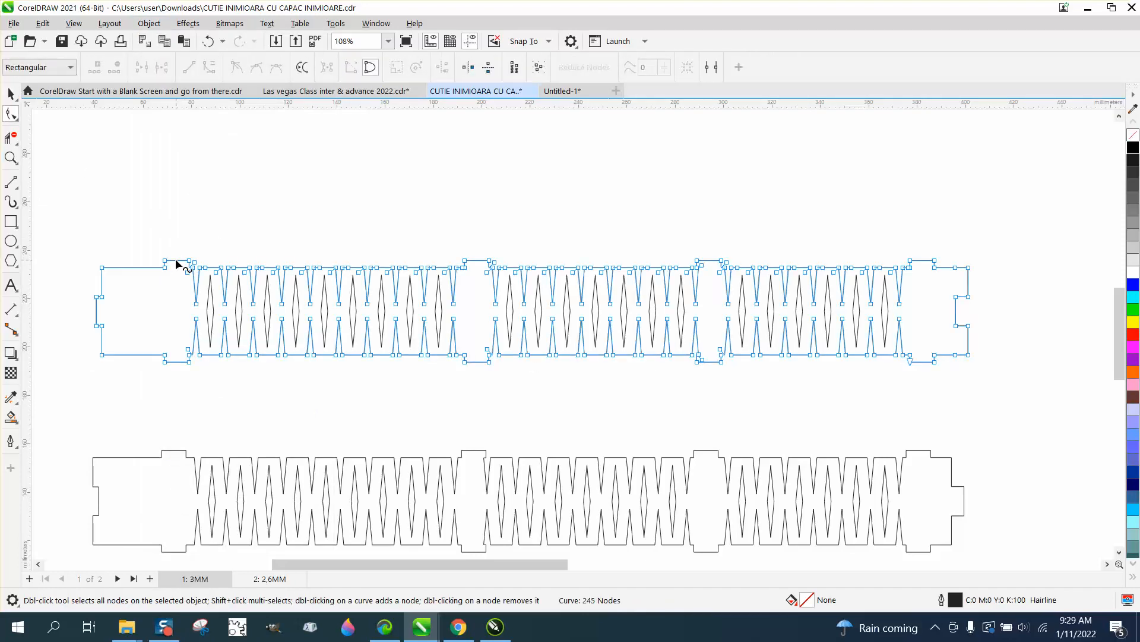
left_click(10, 157)
left_click_drag(186, 271, 277, 293)
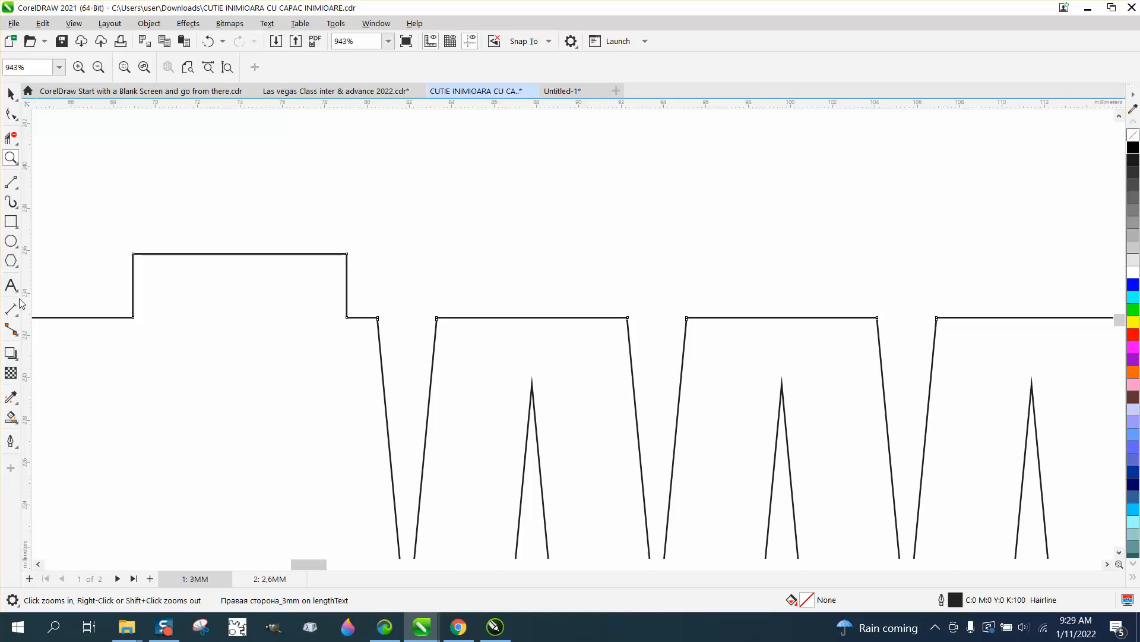
left_click(18, 319)
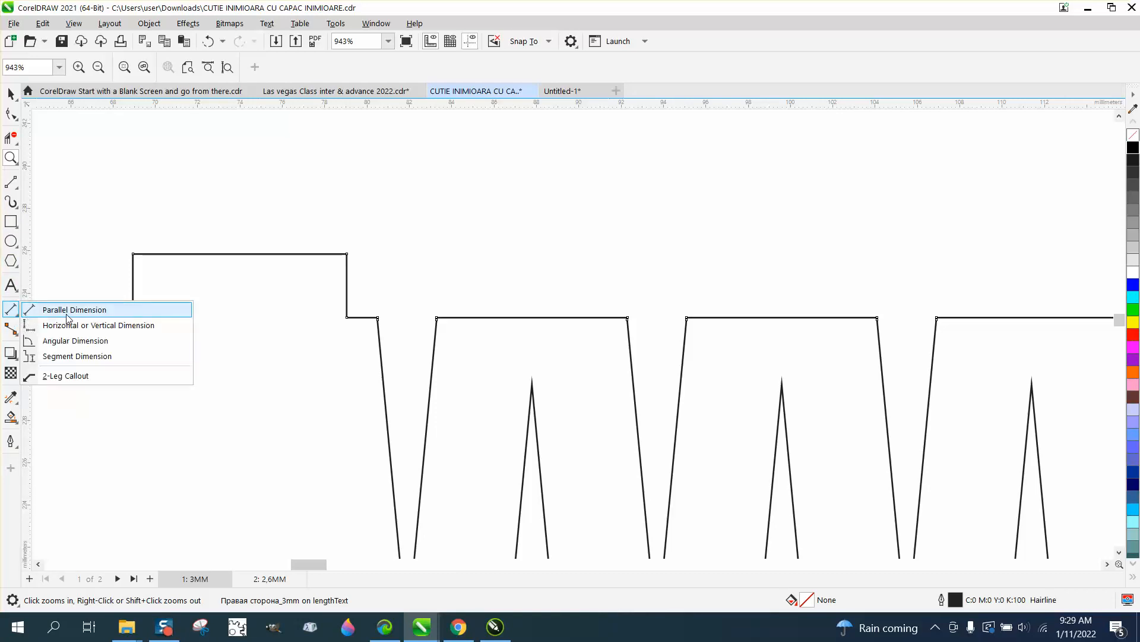
left_click(68, 310)
left_click_drag(133, 318, 134, 254)
left_click(110, 255)
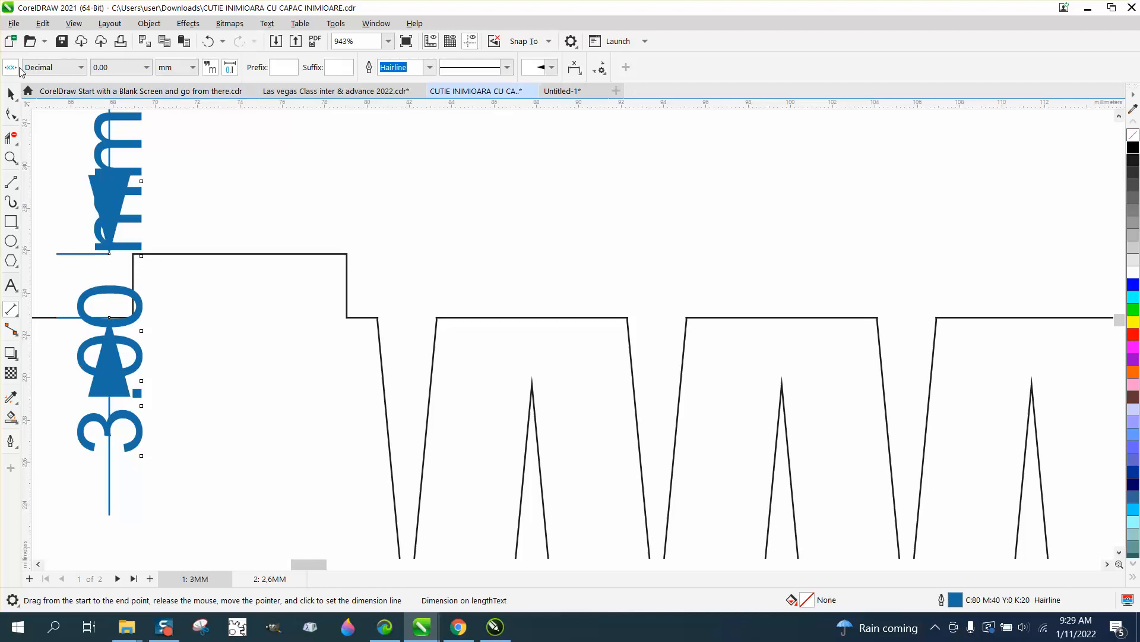
key("space")
scroll(225, 220, "down", 2)
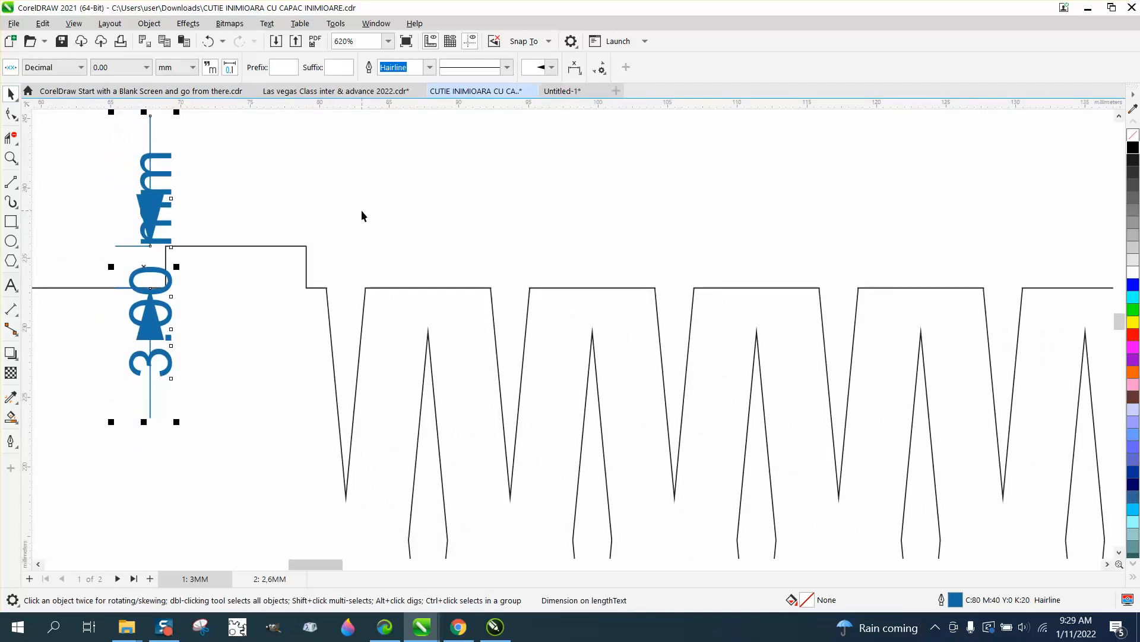
left_click(362, 211)
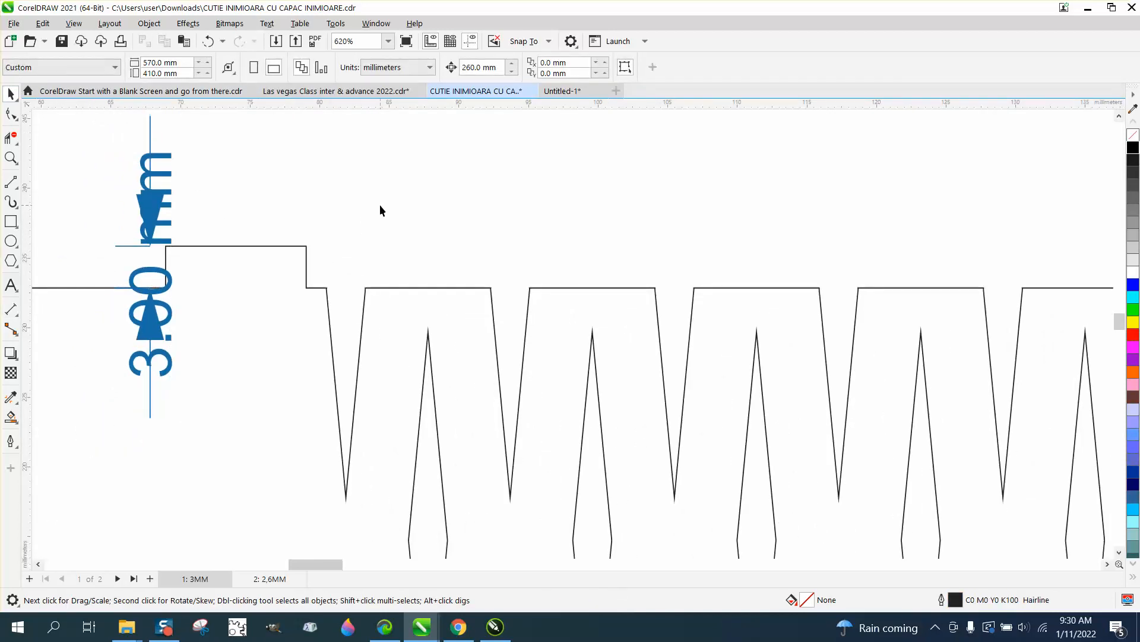
left_click(158, 182)
key("Delete")
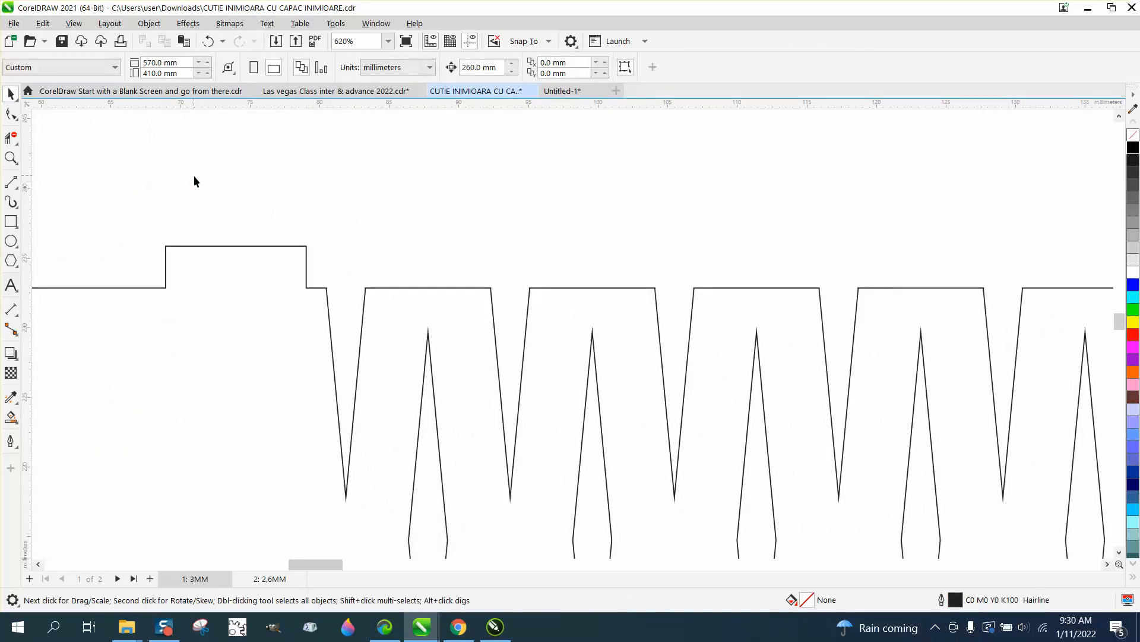
Step: Set the nudge distance to 1 mm
scroll(350, 255, "down", 1)
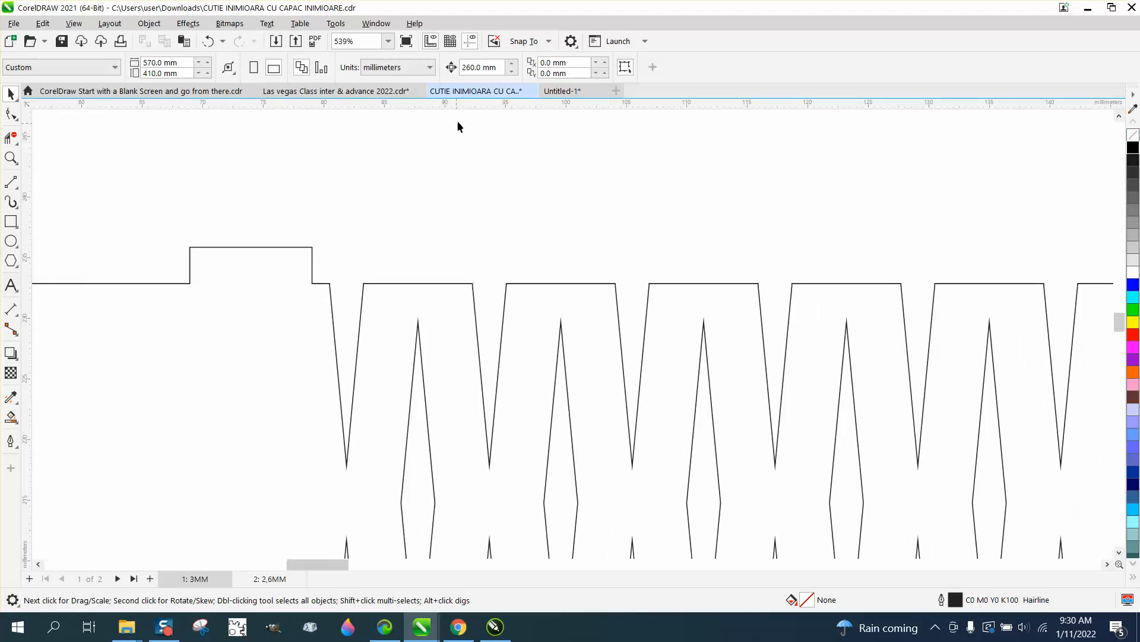
left_click_drag(495, 67, 462, 67)
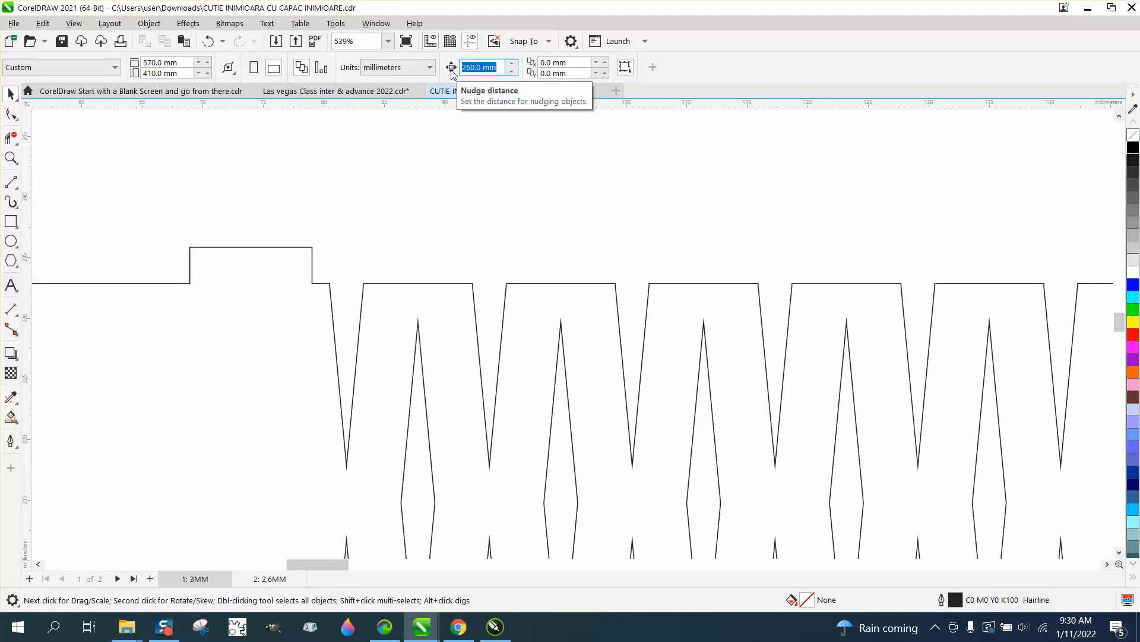
type("1")
key("Return")
Step: Nudge the outer nodes of the upper strip's first top tab 1 mm up with the Shape tool
left_click(21, 120)
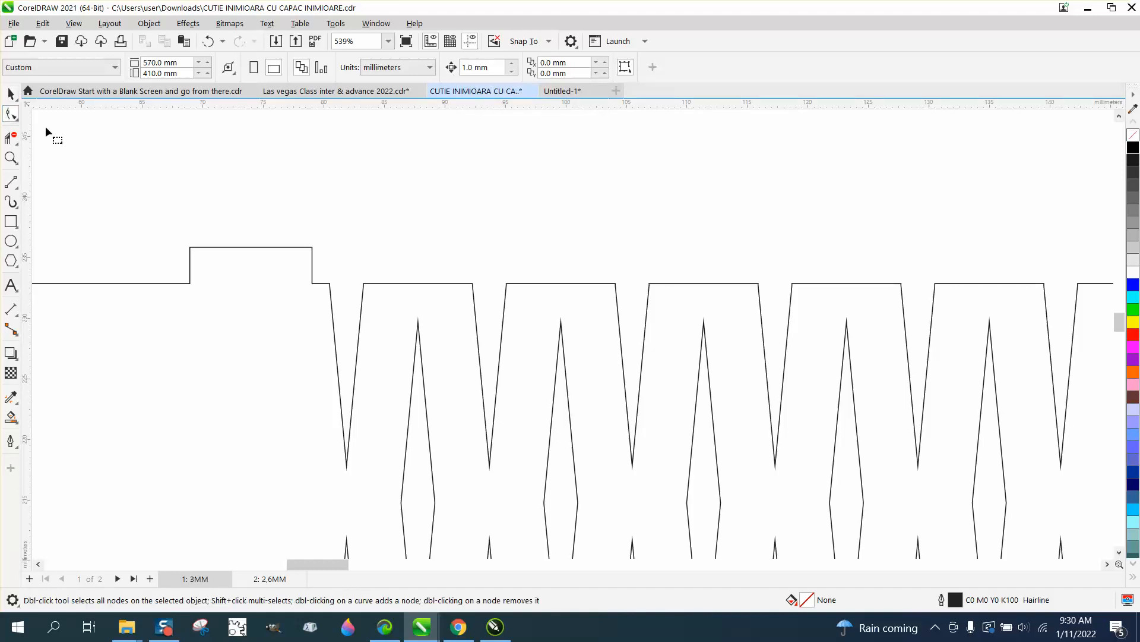
scroll(275, 208, "down", 3)
left_click(282, 221)
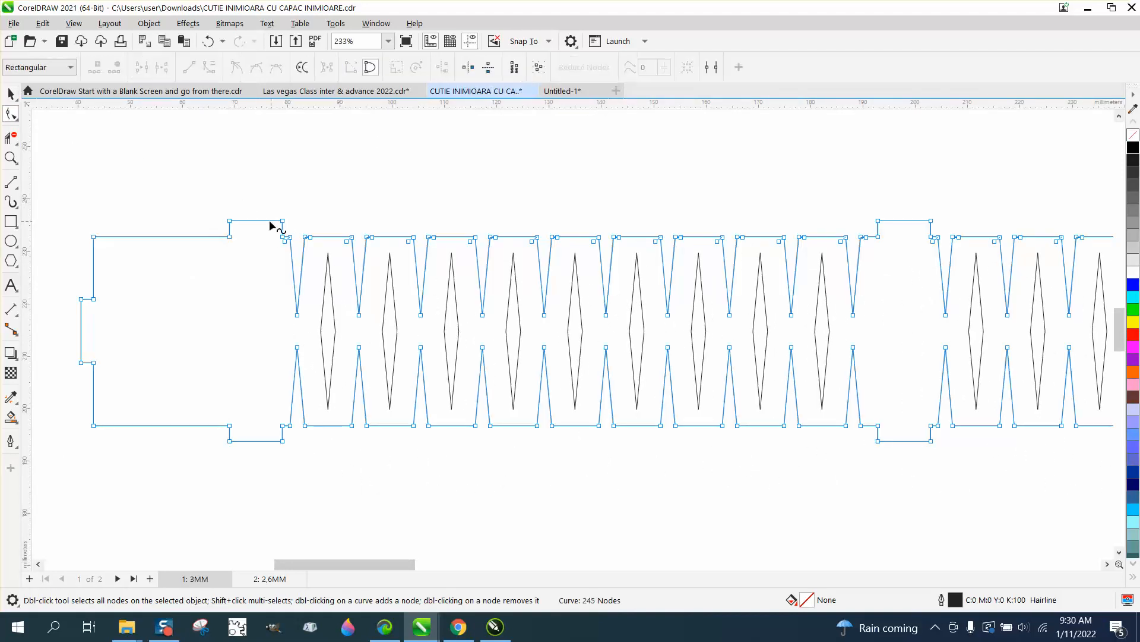
scroll(218, 180, "down", 1)
scroll(220, 180, "down", 1)
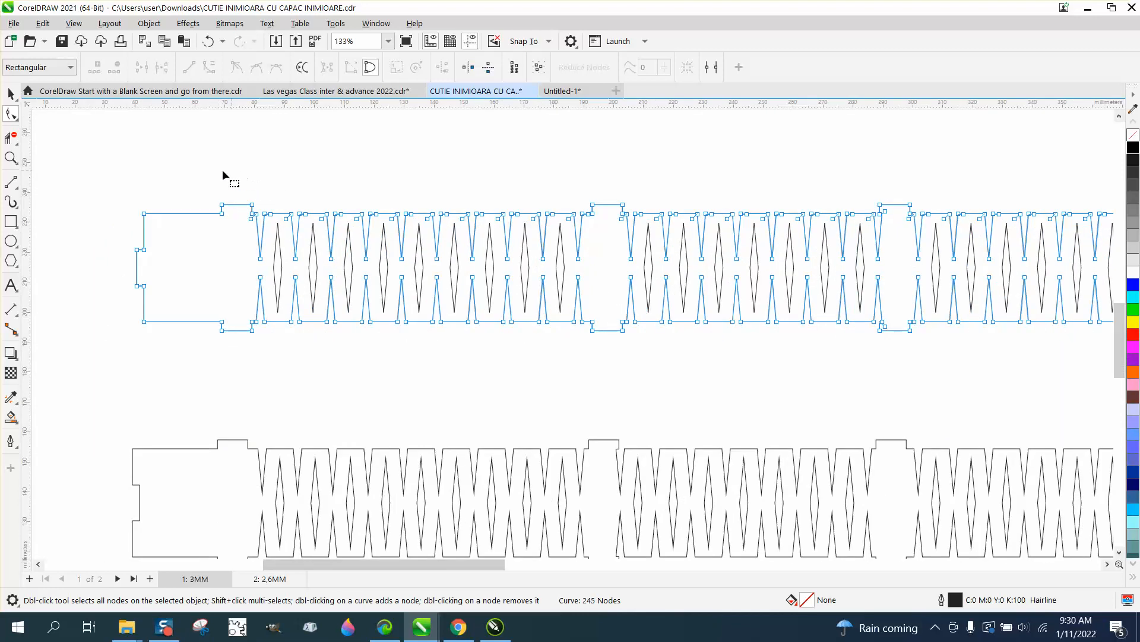
left_click_drag(248, 205, 270, 207)
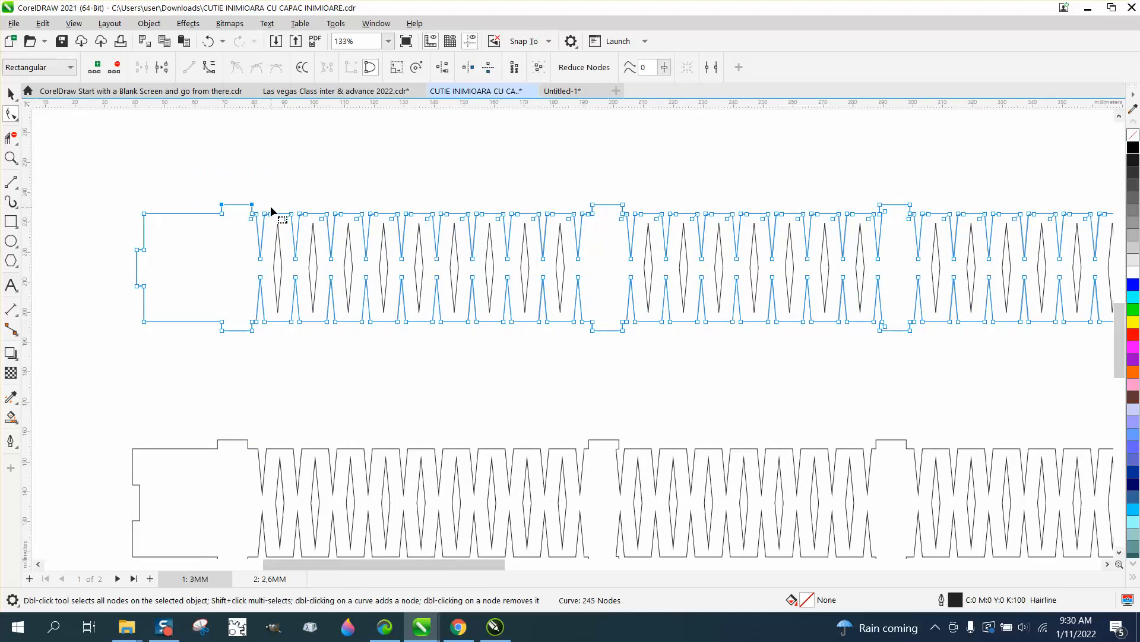
key("Up")
Step: Nudge the outer nodes of the upper strip's remaining three top tabs 1 mm up, one tab at a time
left_click_drag(553, 195, 636, 211)
key("Up")
left_click_drag(875, 196, 916, 211)
key("Up")
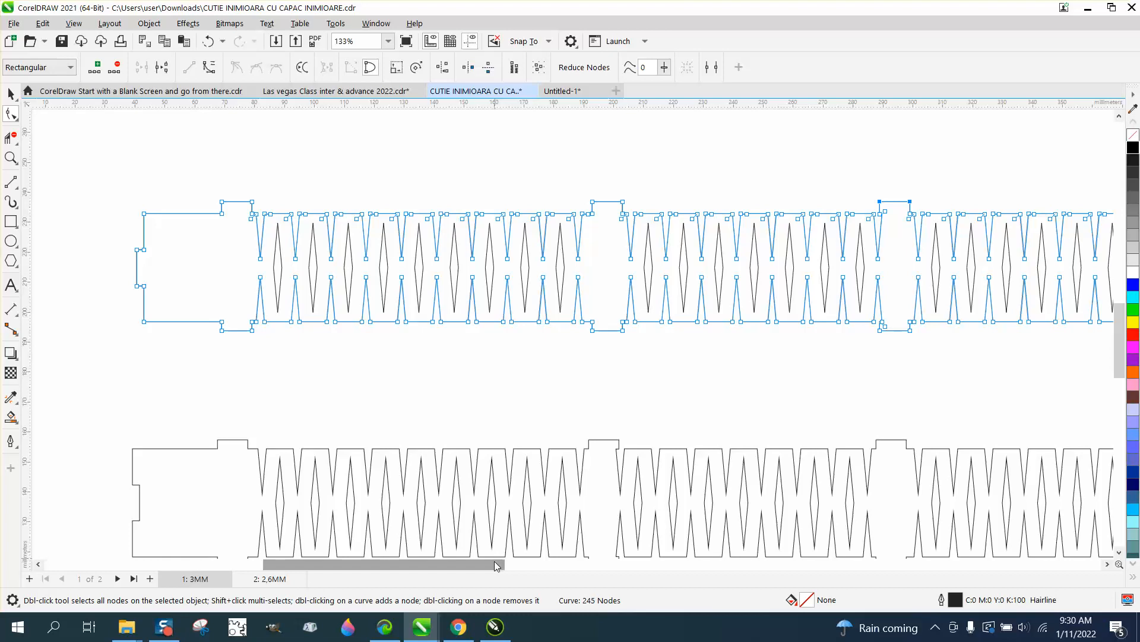
left_click_drag(509, 562, 579, 563)
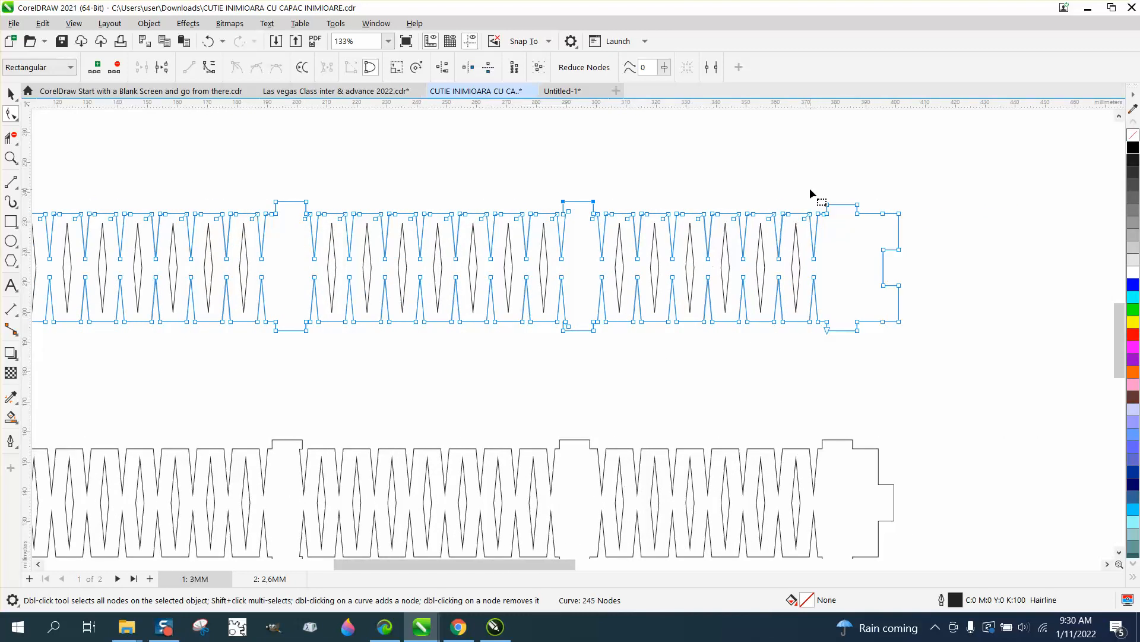
left_click_drag(857, 205, 860, 208)
key("Up")
Step: Extend the tab at the upper strip's left end by nudging its two outer nodes 1 mm outward
scroll(897, 270, "down", 3)
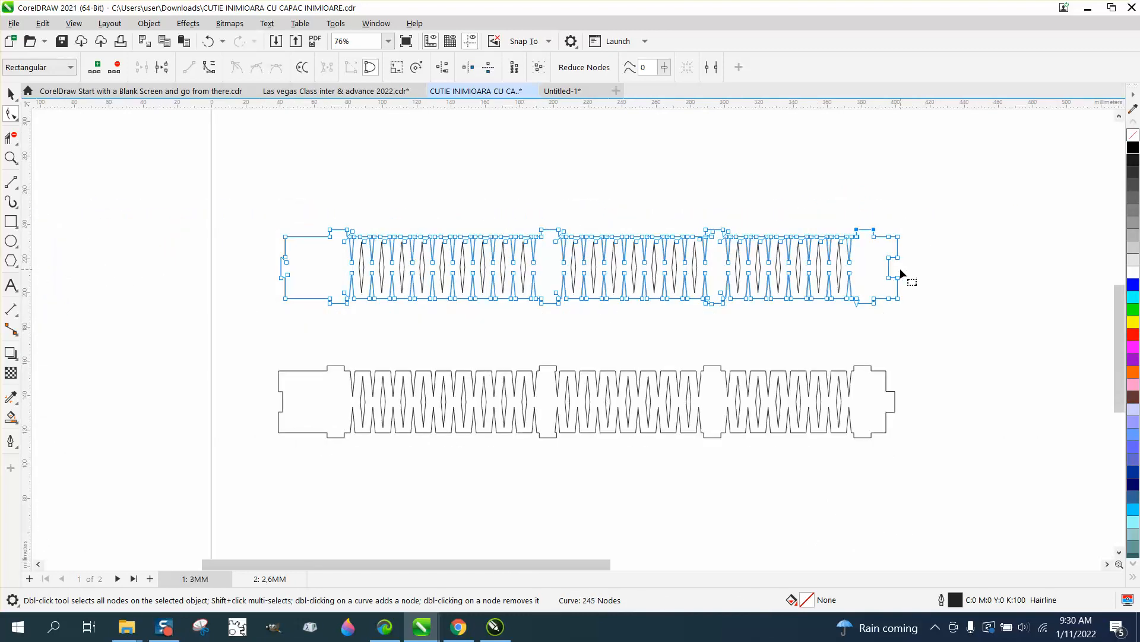
left_click(11, 157)
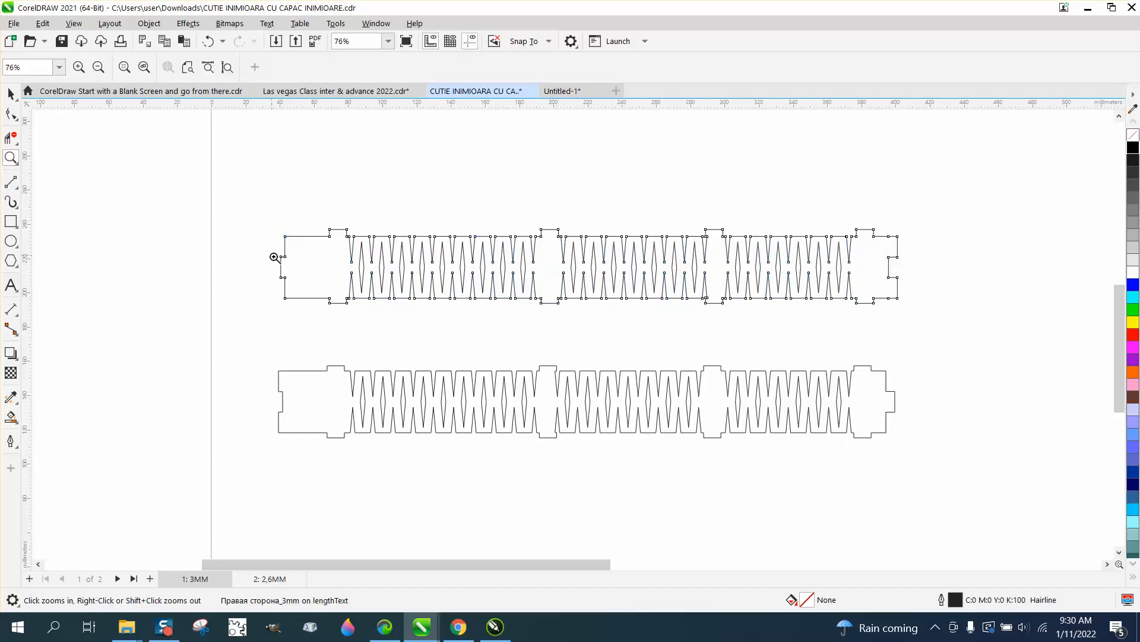
left_click_drag(275, 253, 336, 311)
key("F10")
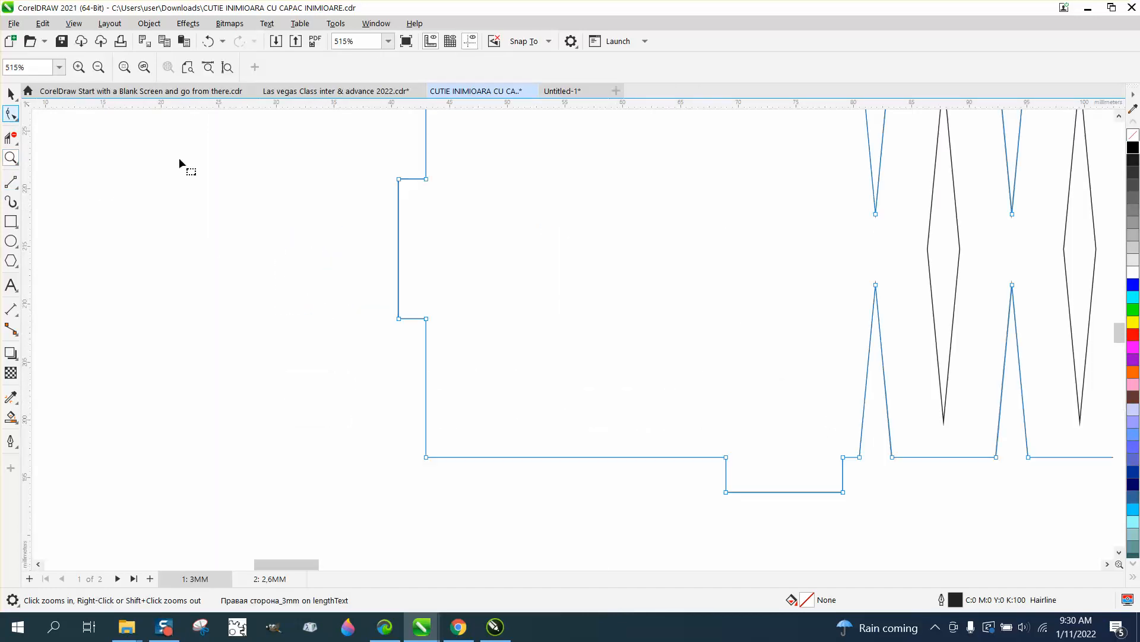
left_click_drag(380, 177, 405, 339)
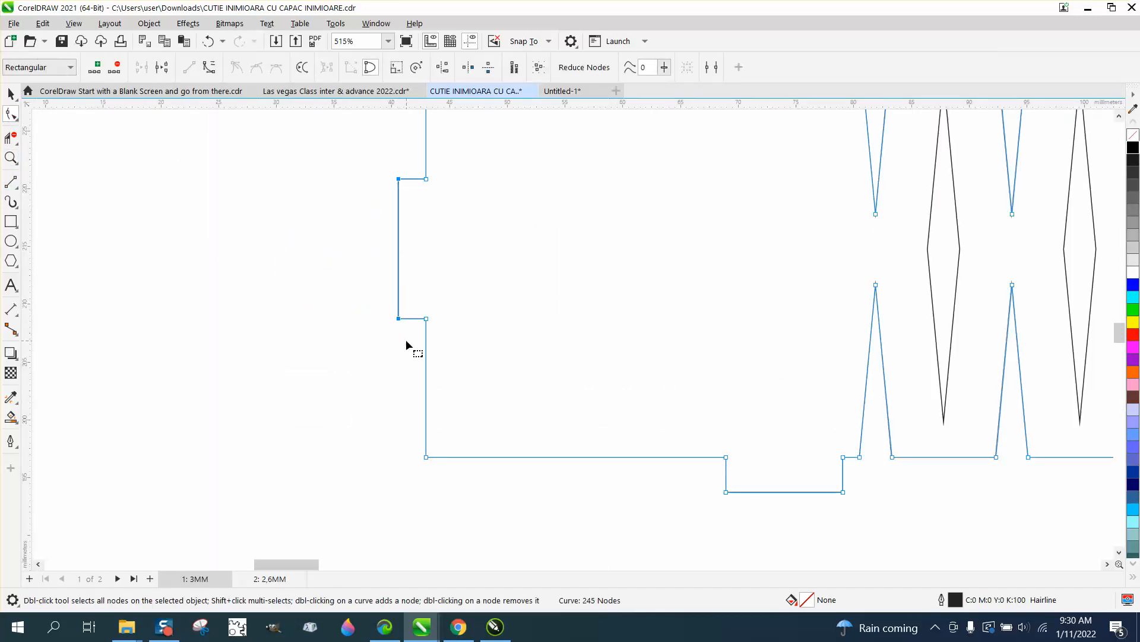
key("Left")
Step: Nudge the outer nodes of the upper strip's first bottom tab 1 mm down
left_click_drag(711, 480, 858, 512)
scroll(596, 446, "down", 2)
scroll(451, 397, "down", 3)
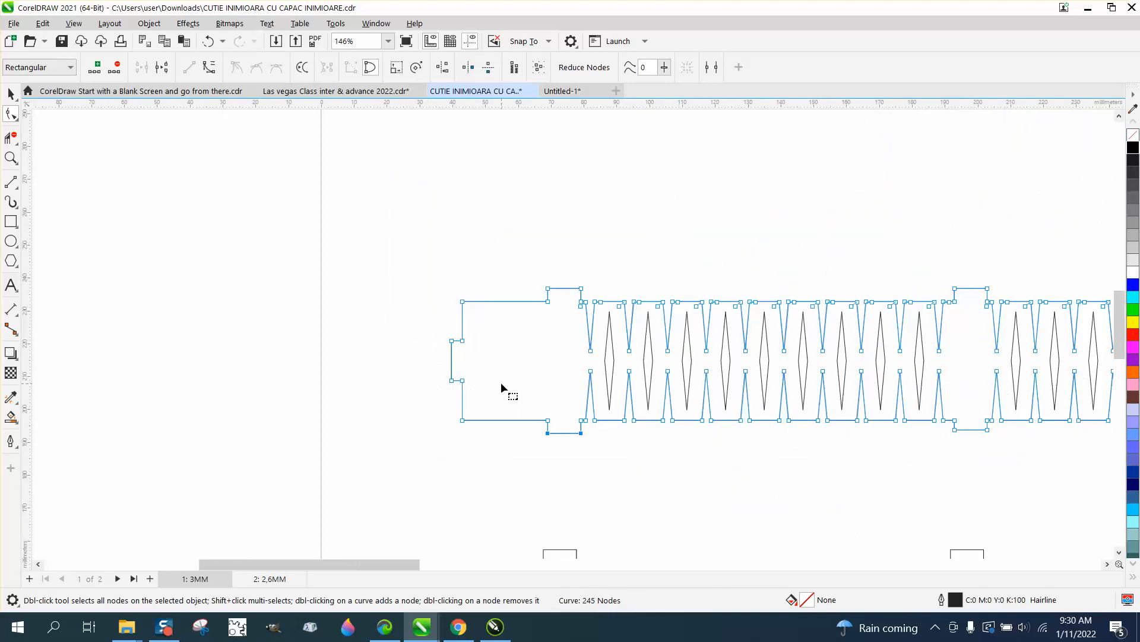
Step: Nudge the outer nodes of the upper strip's remaining three bottom tabs 1 mm down, all together
mouse_move(716, 404)
left_mouse_down()
mouse_move(790, 425)
mouse_move(728, 419)
left_mouse_up()
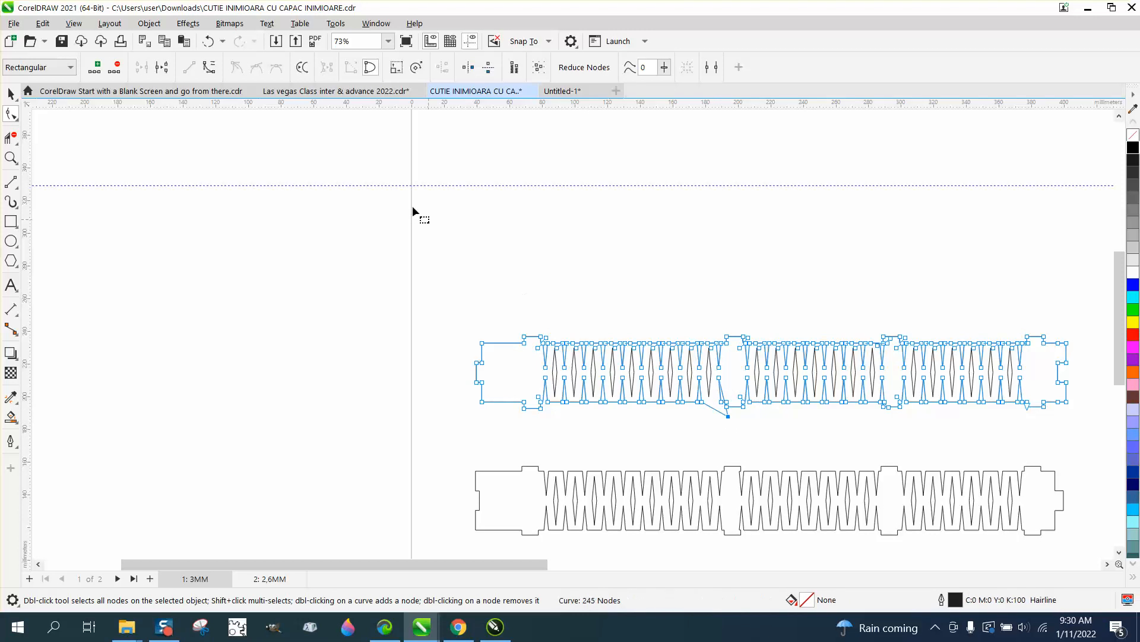
left_click(208, 41)
left_click(10, 157)
left_click_drag(740, 394, 1095, 445)
left_click(11, 114)
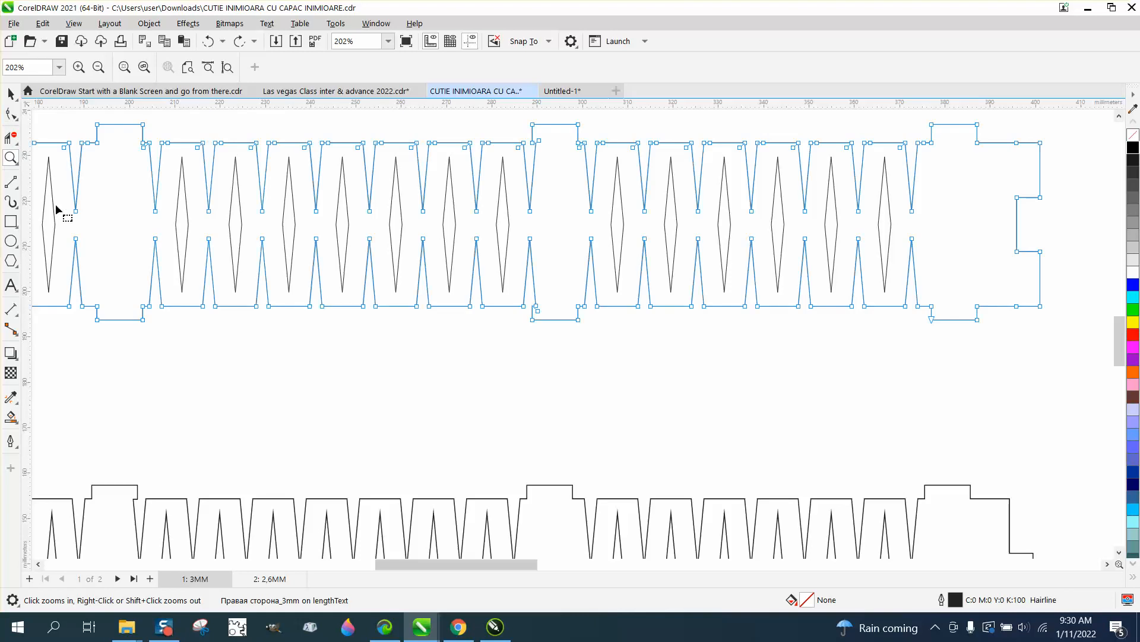
left_click_drag(122, 326, 699, 354)
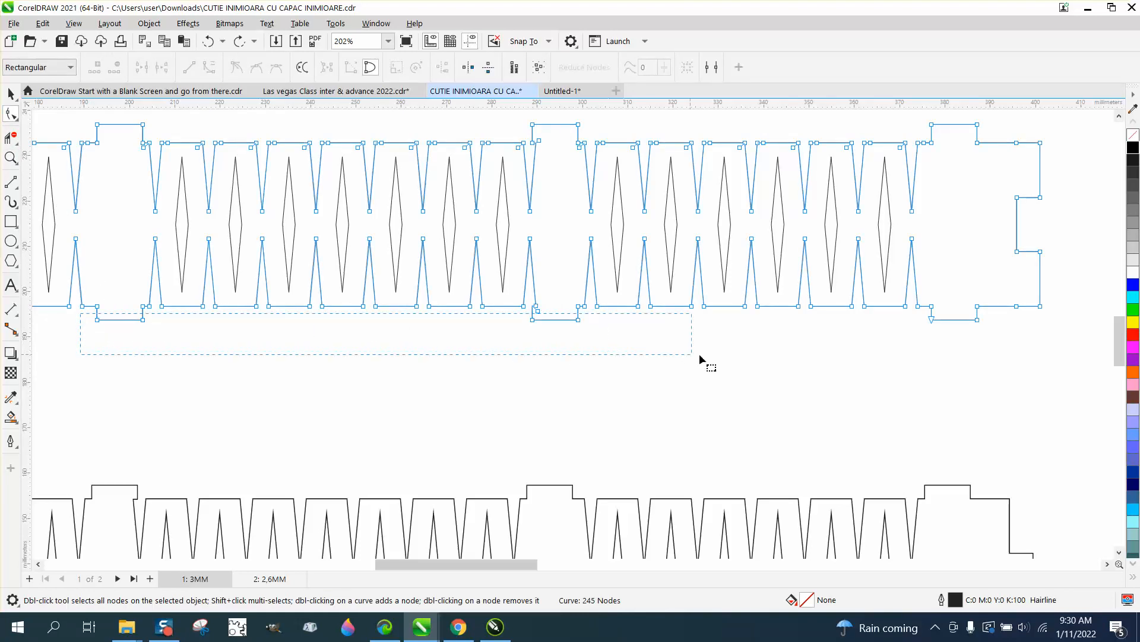
left_click_drag(818, 359, 997, 357)
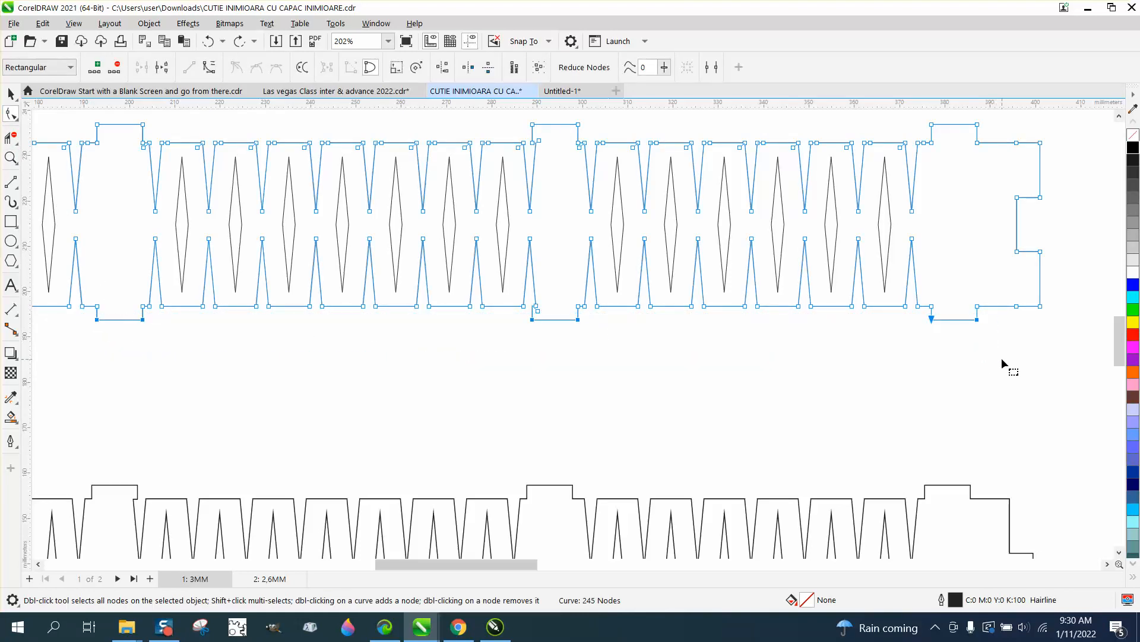
key("Down")
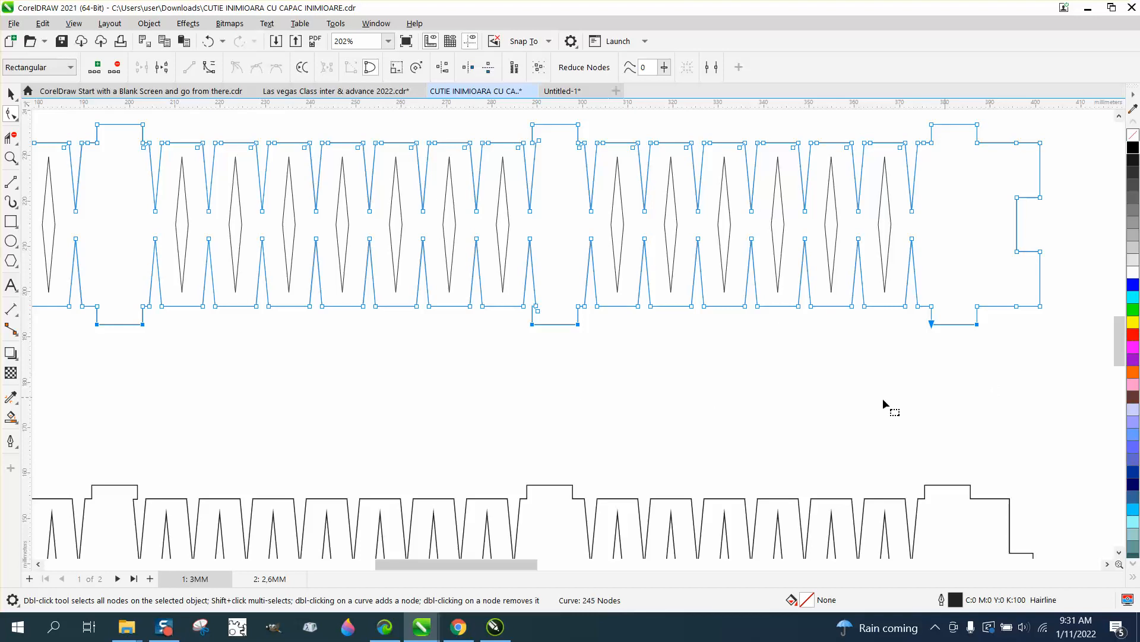
Step: Examine the upper strip's third bottom tab up close, and the strip as a whole
left_click(11, 157)
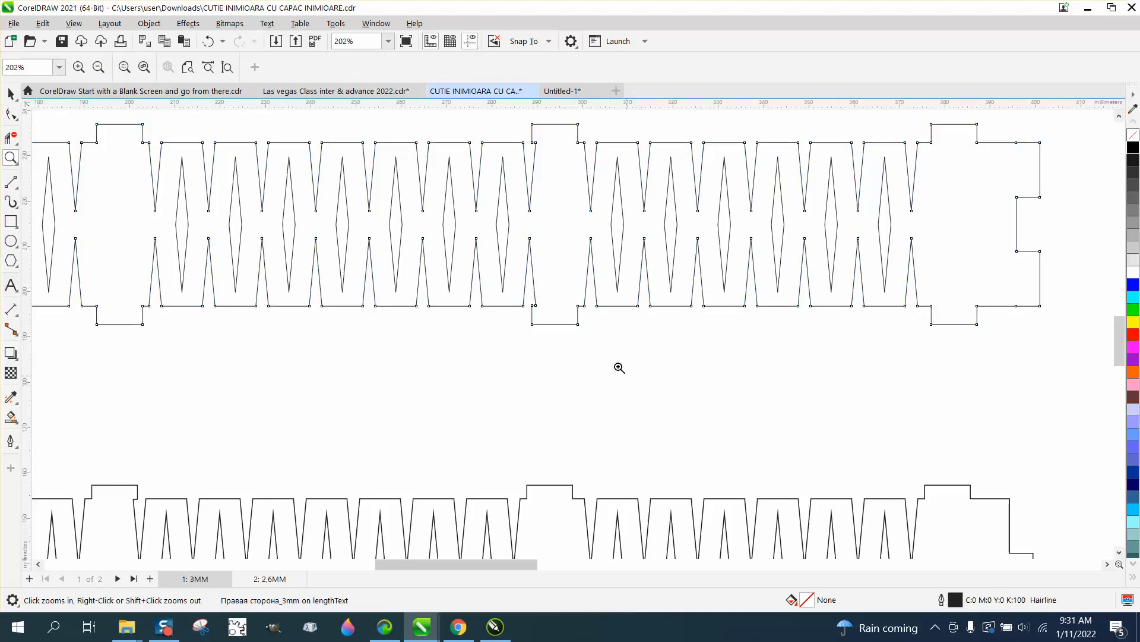
left_click_drag(526, 299, 622, 325)
scroll(617, 328, "down", 4)
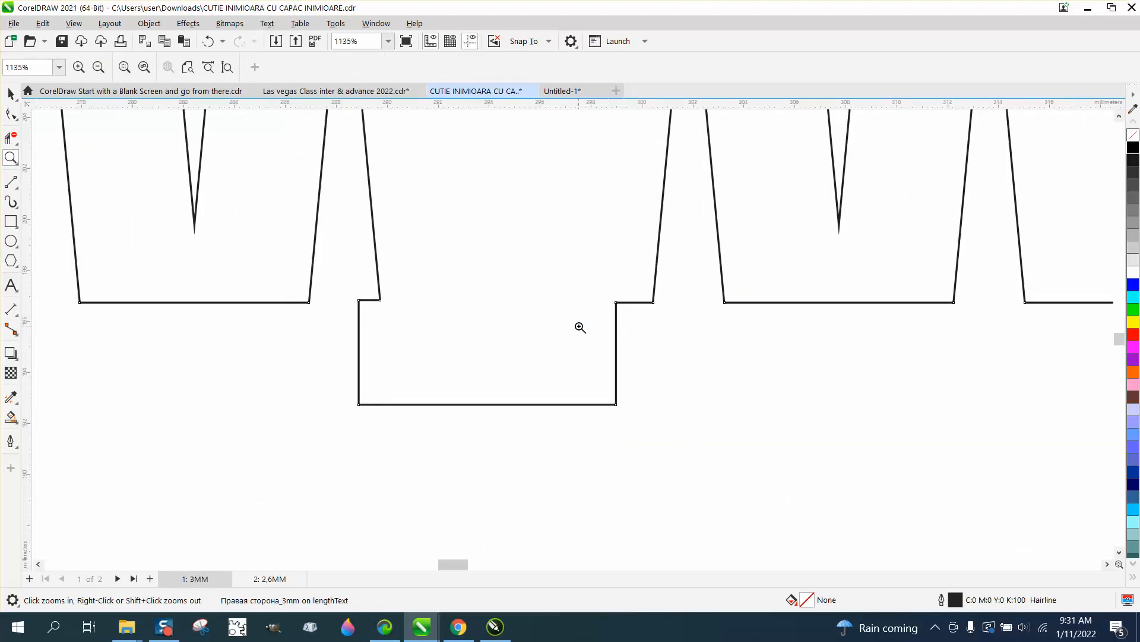
scroll(581, 328, "down", 4)
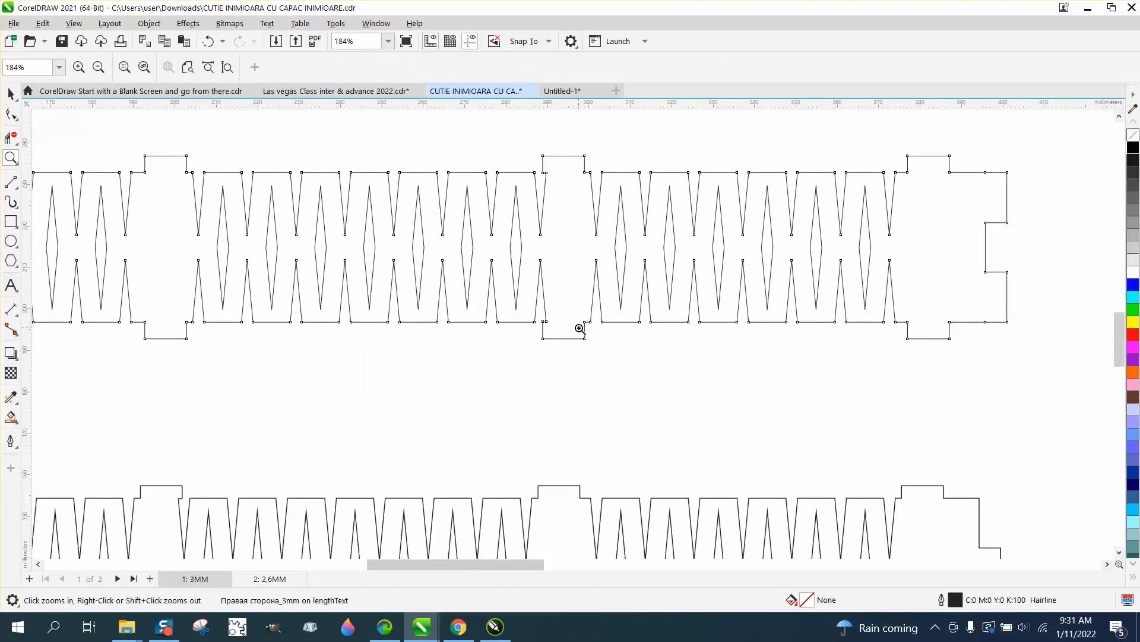
scroll(580, 329, "down", 1)
scroll(609, 375, "down", 1)
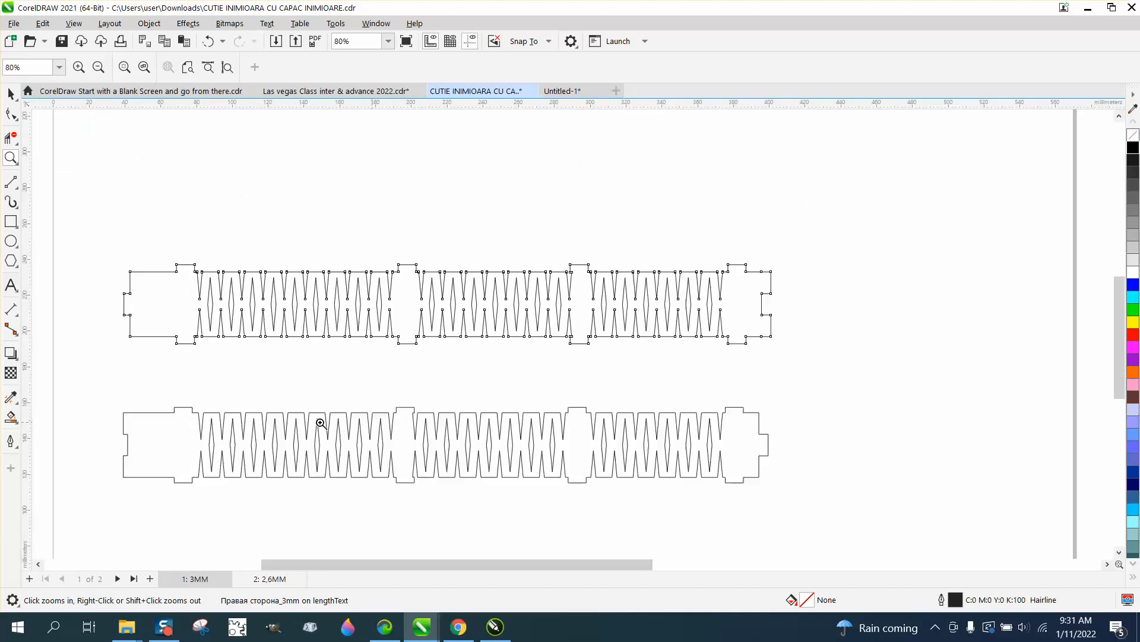
Step: Set the lower strip's outline width to Hairline
left_click(11, 114)
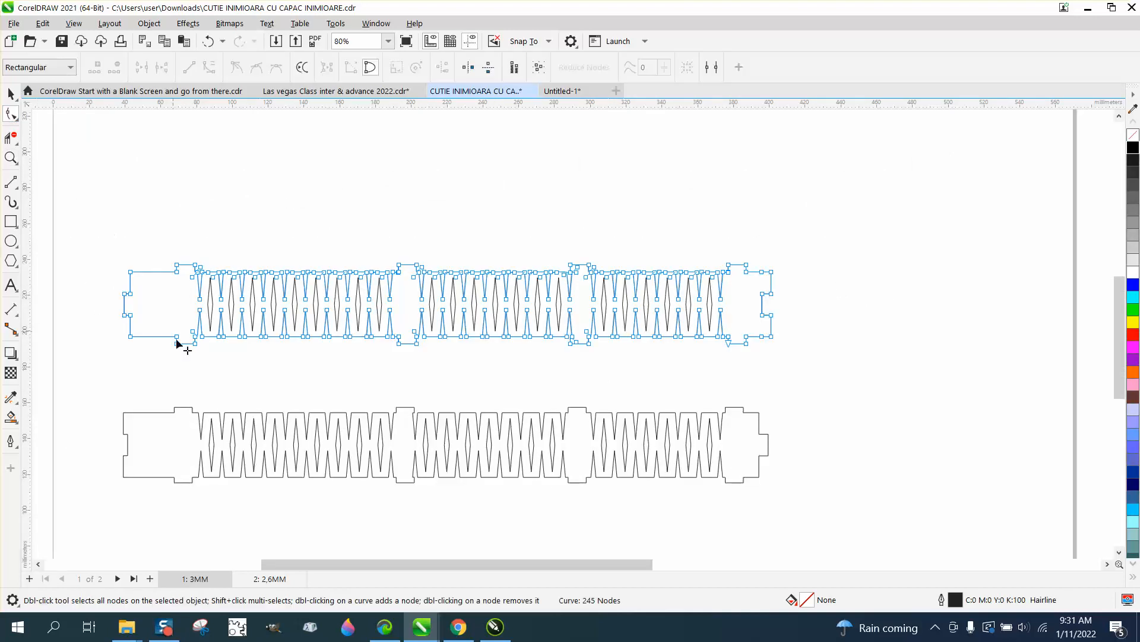
left_click(187, 406)
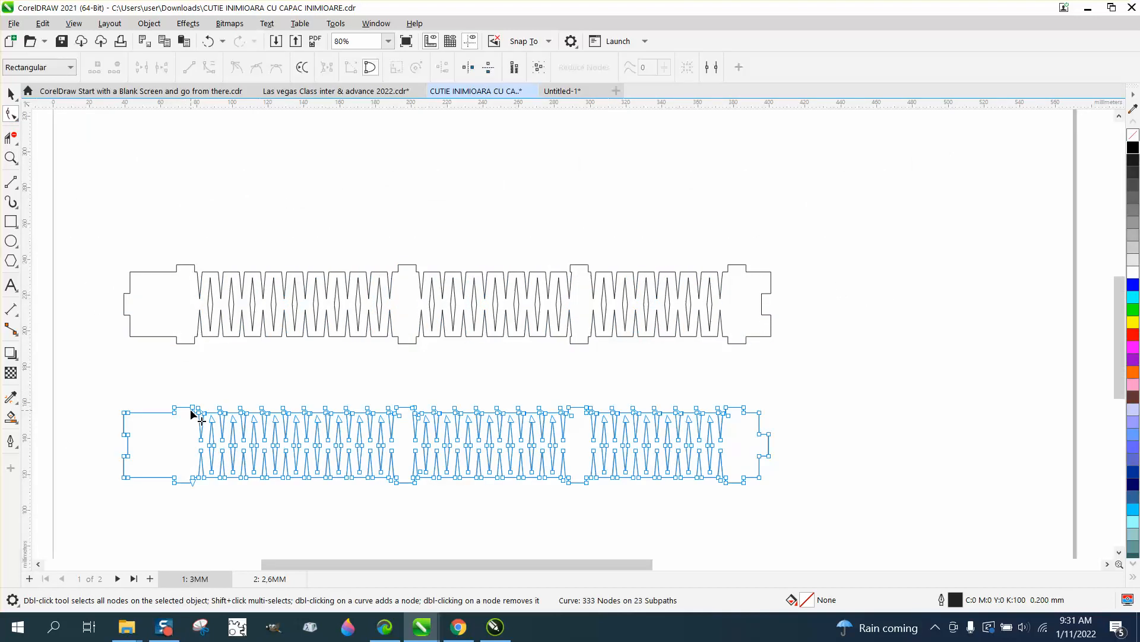
left_click(10, 157)
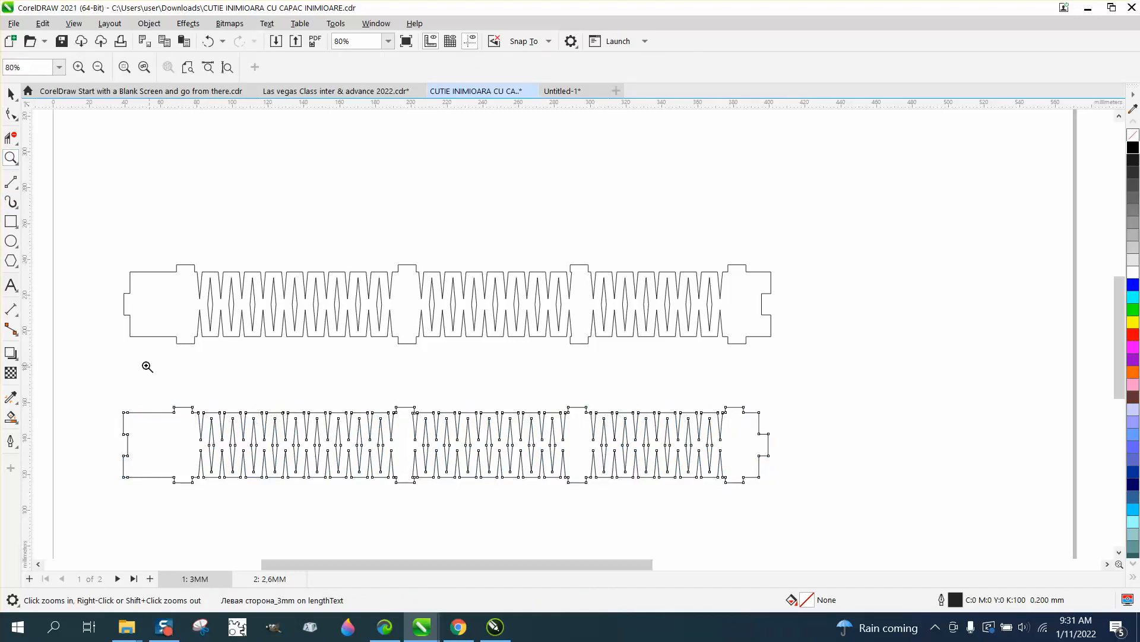
left_click_drag(148, 387, 639, 463)
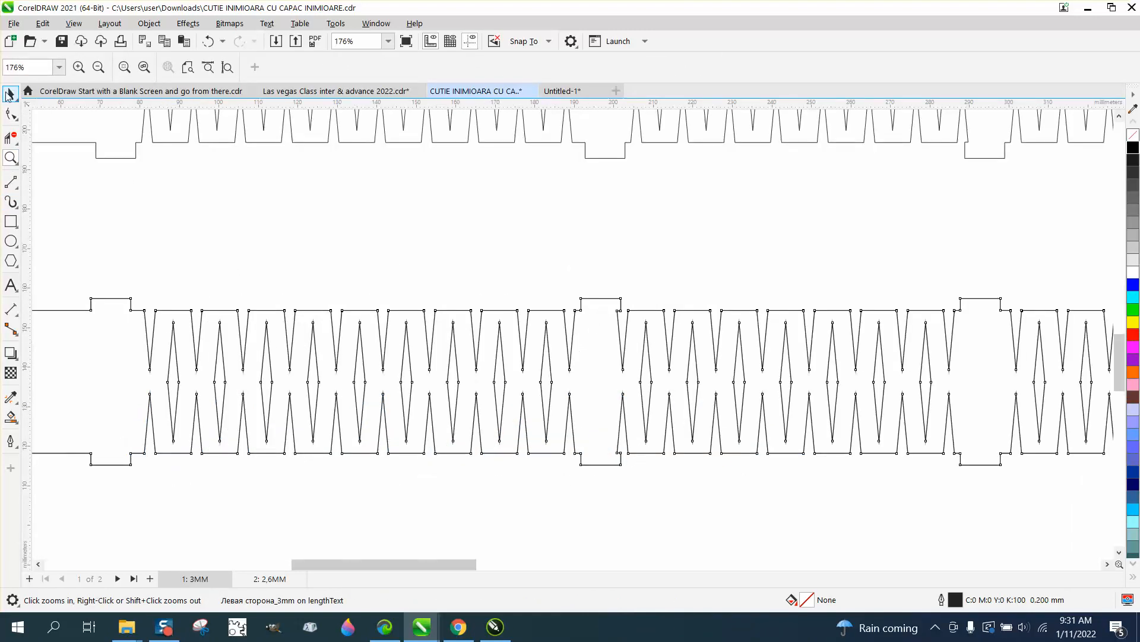
left_click(10, 94)
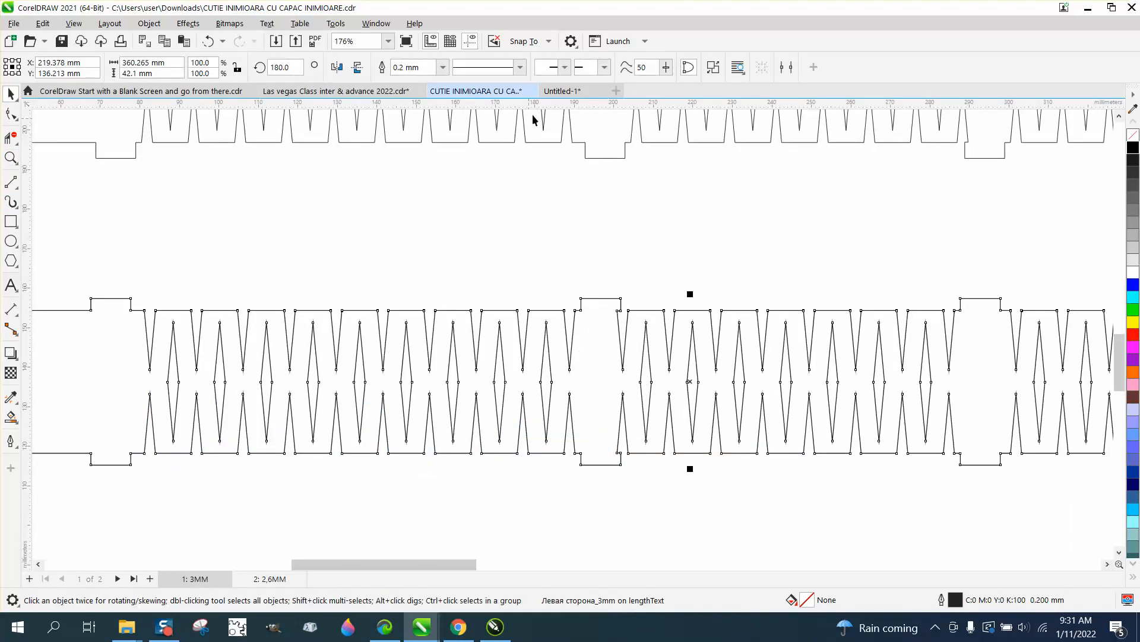
key("F12")
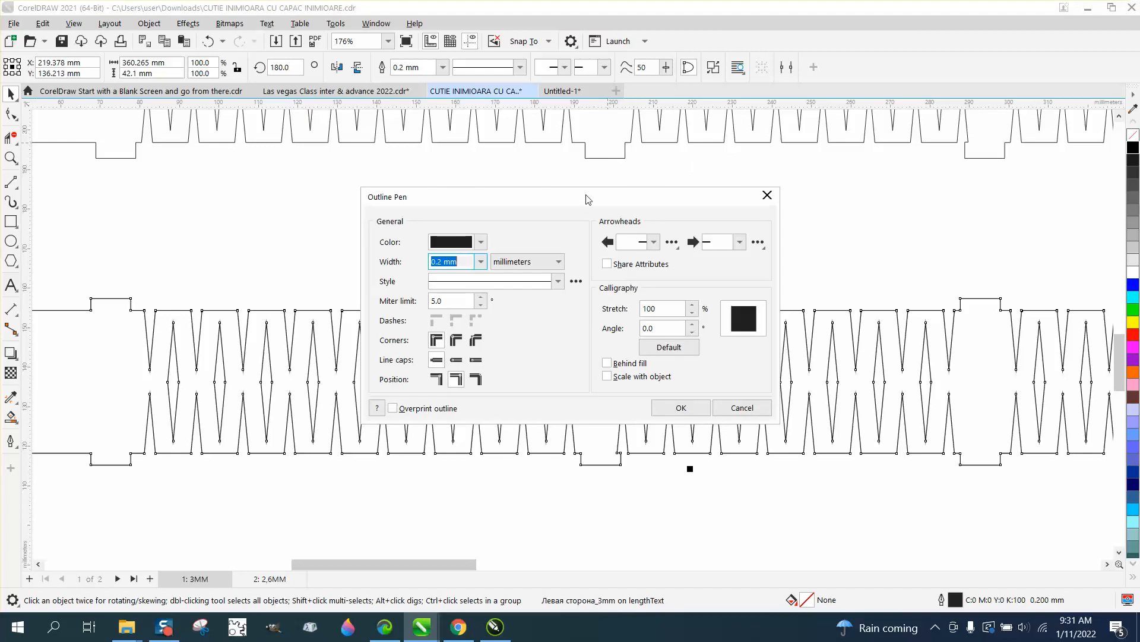
left_click(480, 261)
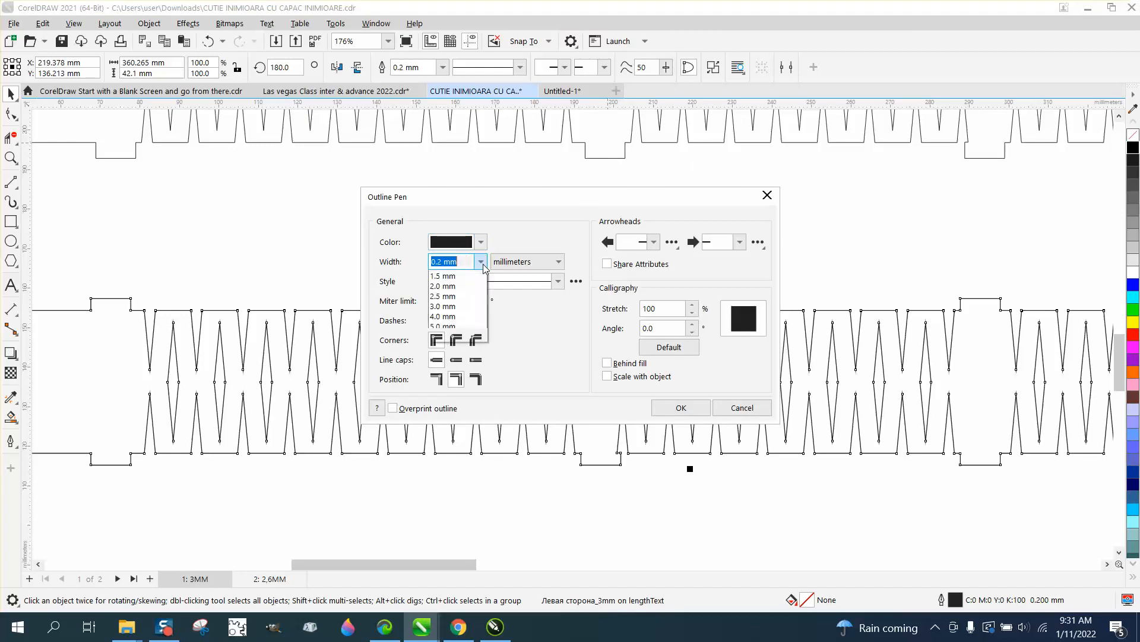
left_click(461, 293)
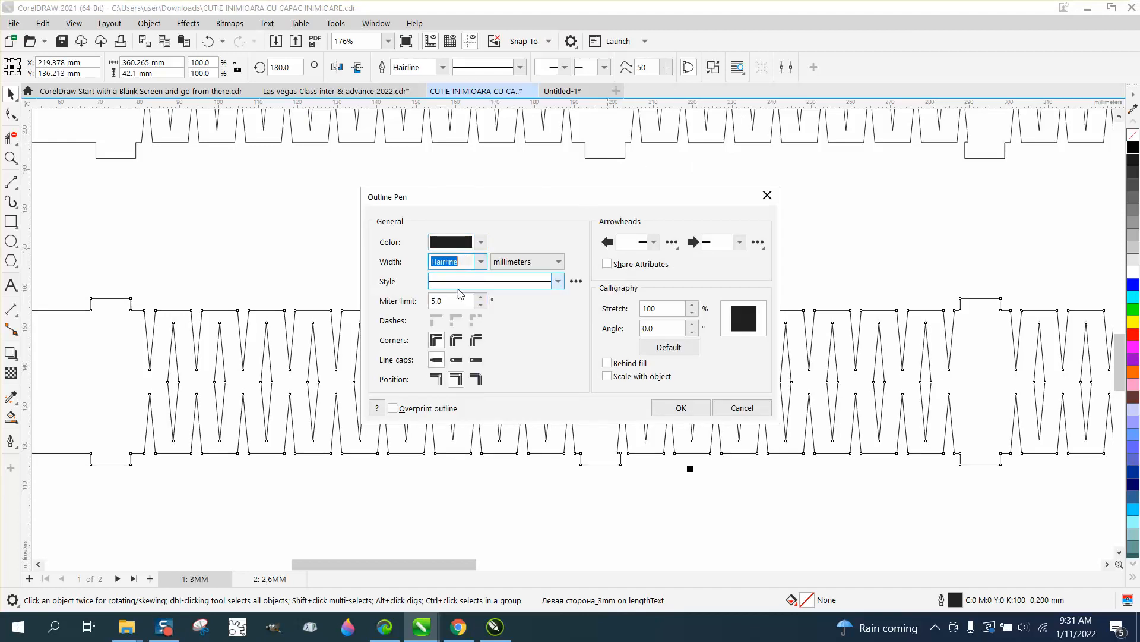
left_click(681, 407)
scroll(669, 401, "down", 1)
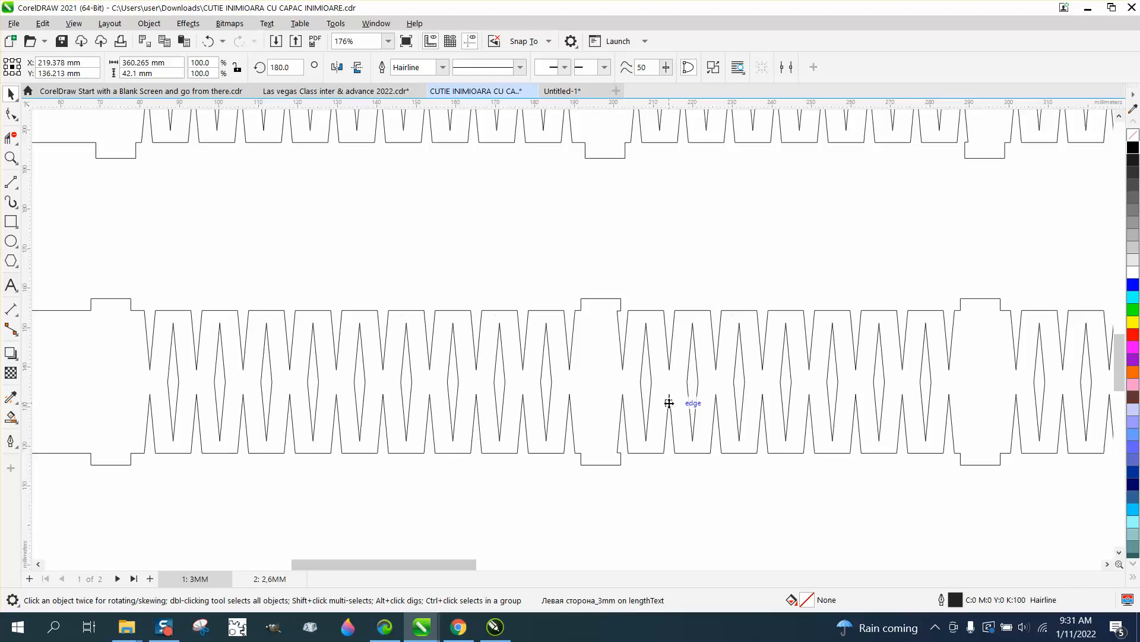
Step: Nudge the outer nodes of the lower strip's four top tabs 1 mm up, one tab at a time
left_click(668, 402)
left_click(11, 113)
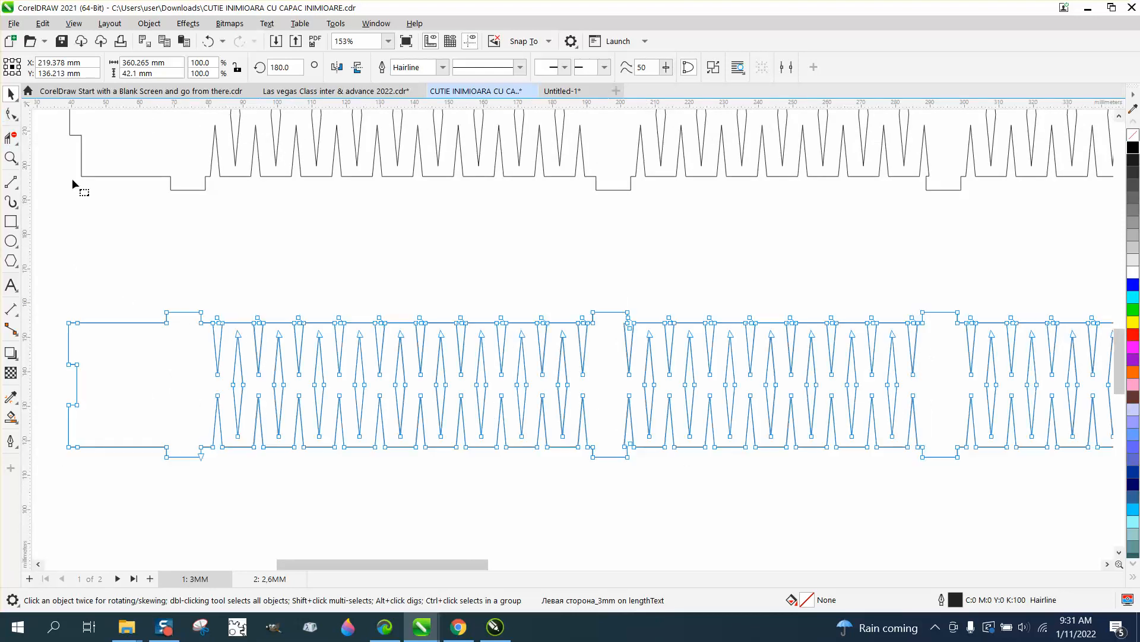
left_click_drag(223, 310, 228, 319)
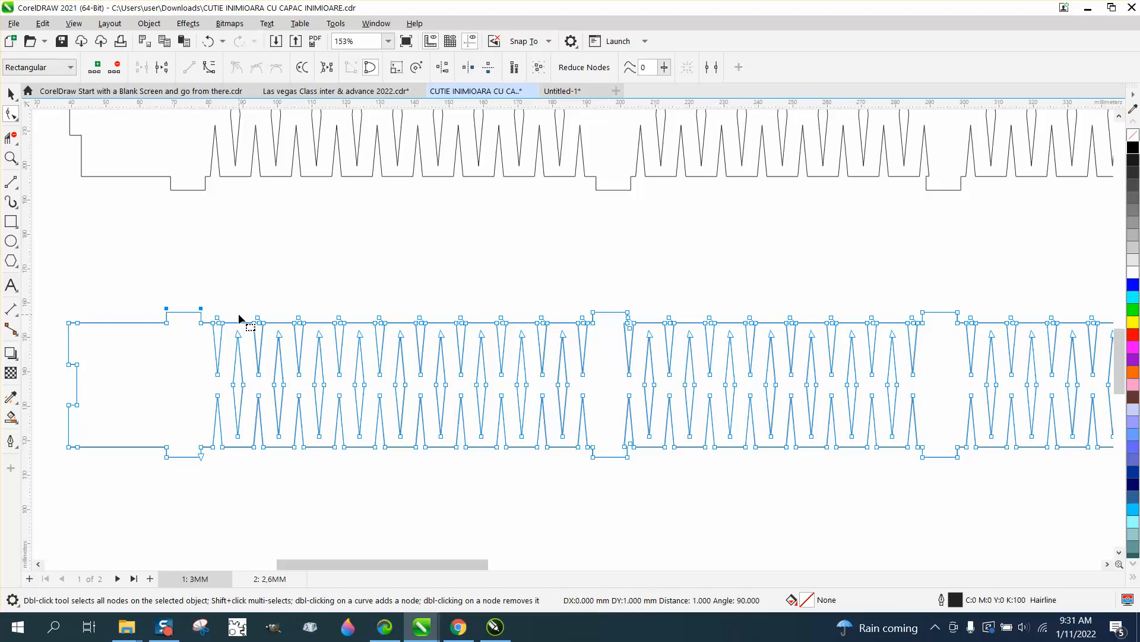
key("Up")
left_click_drag(572, 302, 642, 325)
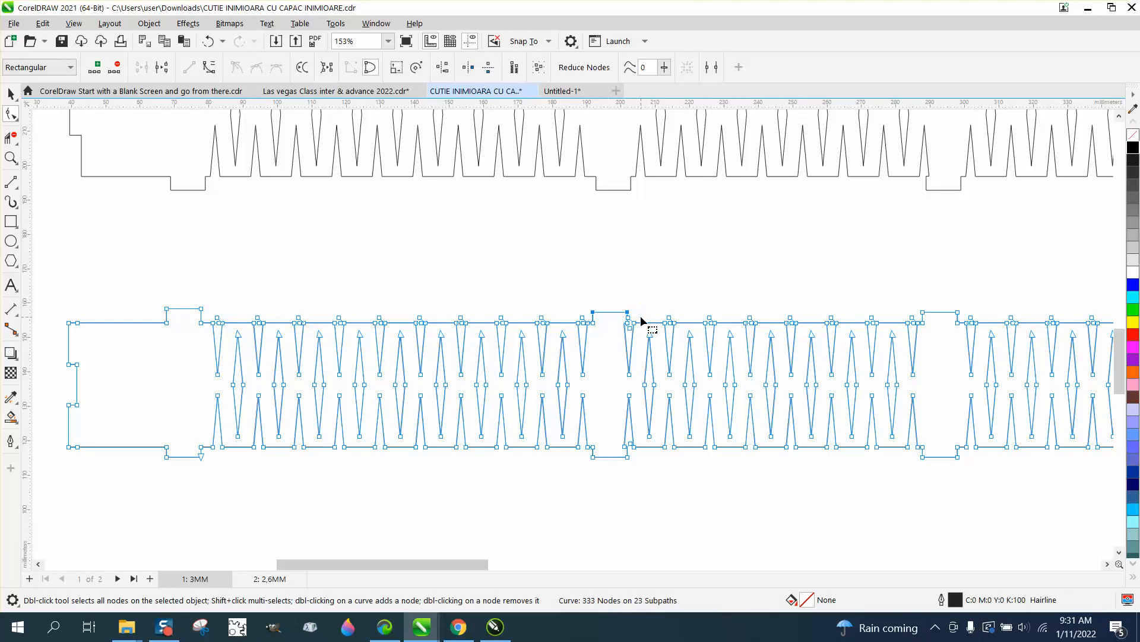
key("Up")
left_click_drag(913, 306, 964, 318)
key("Up")
scroll(823, 329, "down", 3)
left_click_drag(1113, 330, 1001, 385)
key("Up")
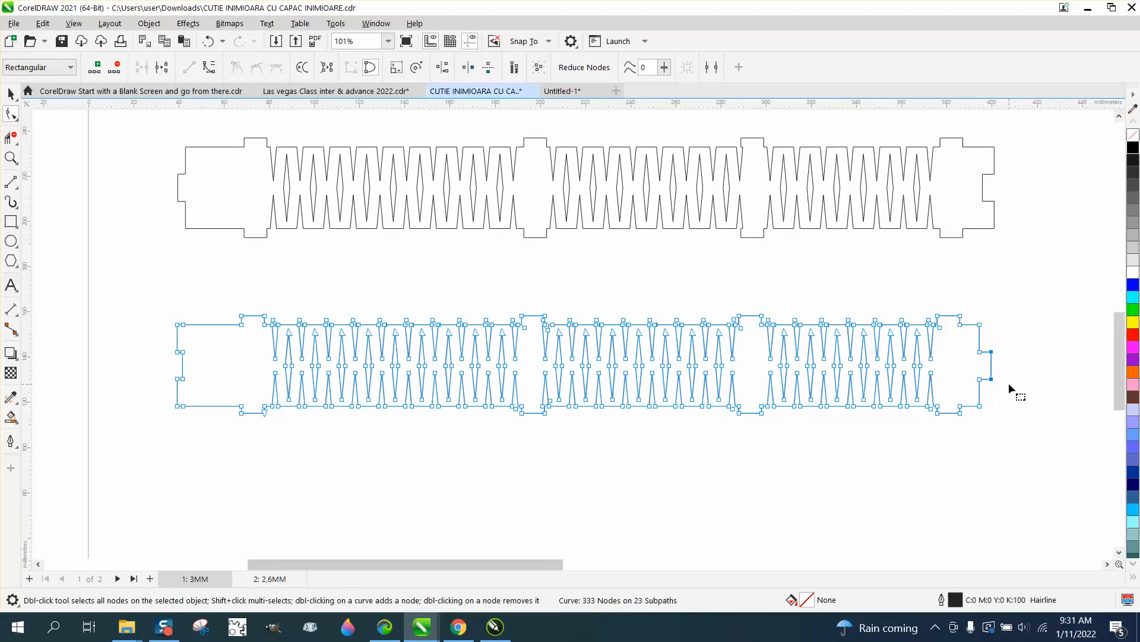
Step: Lengthen the lower strip's right-end tab and deepen its left-end notch by nudging each one's two nodes 1 mm to the right
key("Right")
left_click_drag(173, 386, 174, 387)
key("Right")
Step: Nudge the outer nodes of the lower strip's four bottom tabs 1 mm down
left_click_drag(277, 415, 285, 419)
key("Down")
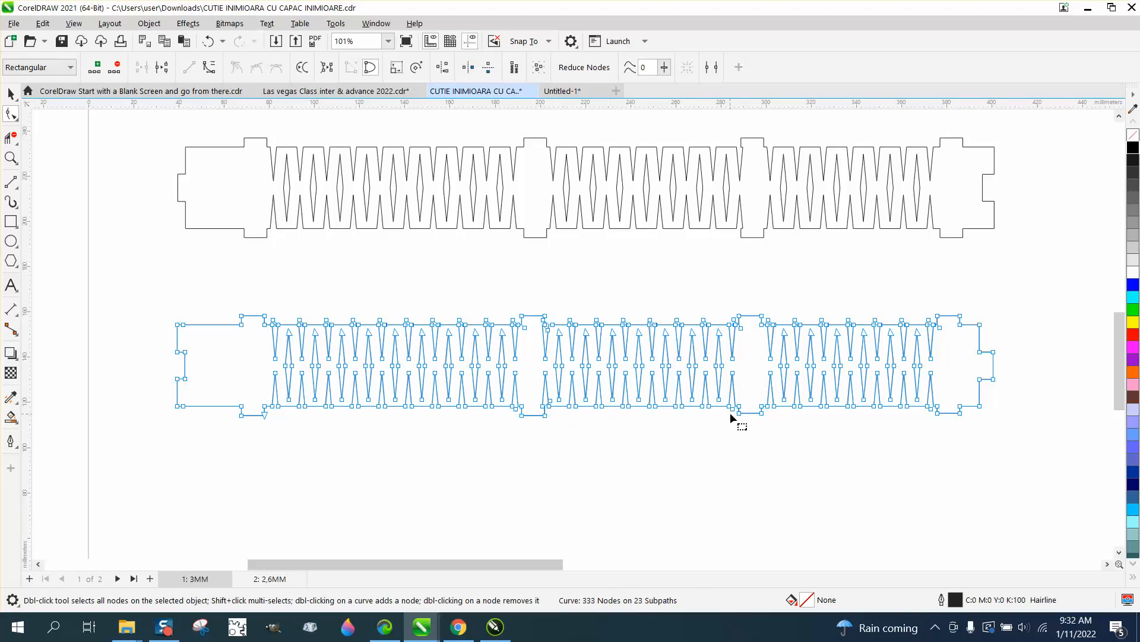
left_click_drag(769, 417, 732, 423)
left_click_drag(967, 420, 932, 422)
scroll(572, 474, "down", 3)
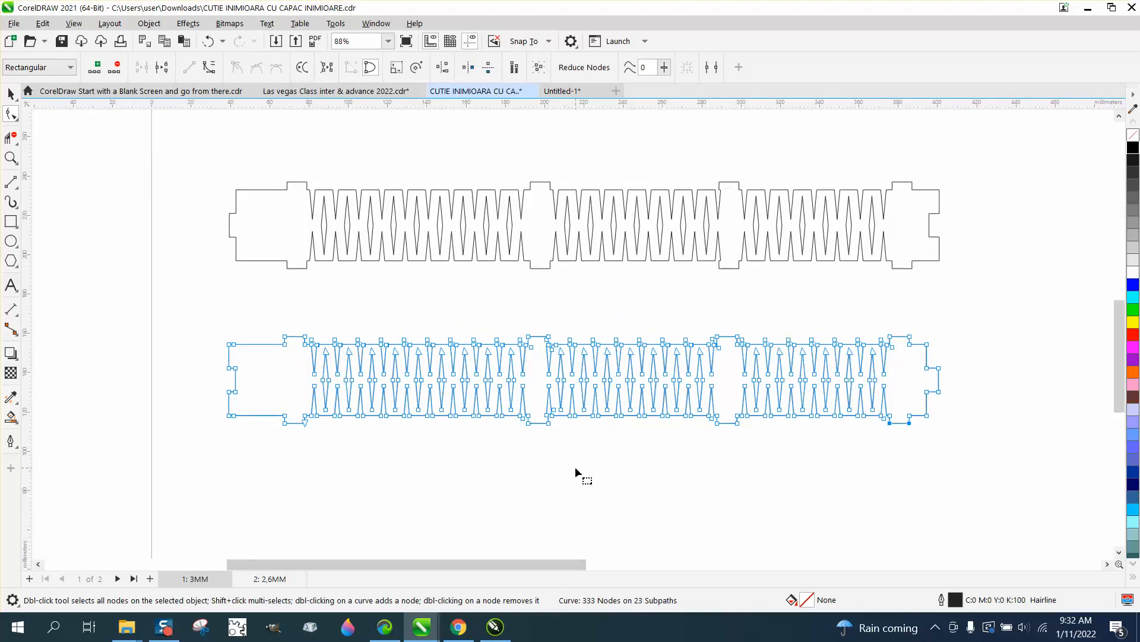
Step: Color the outlines of both side strips and of the framed heart with the inner cutout red
scroll(572, 466, "down", 5)
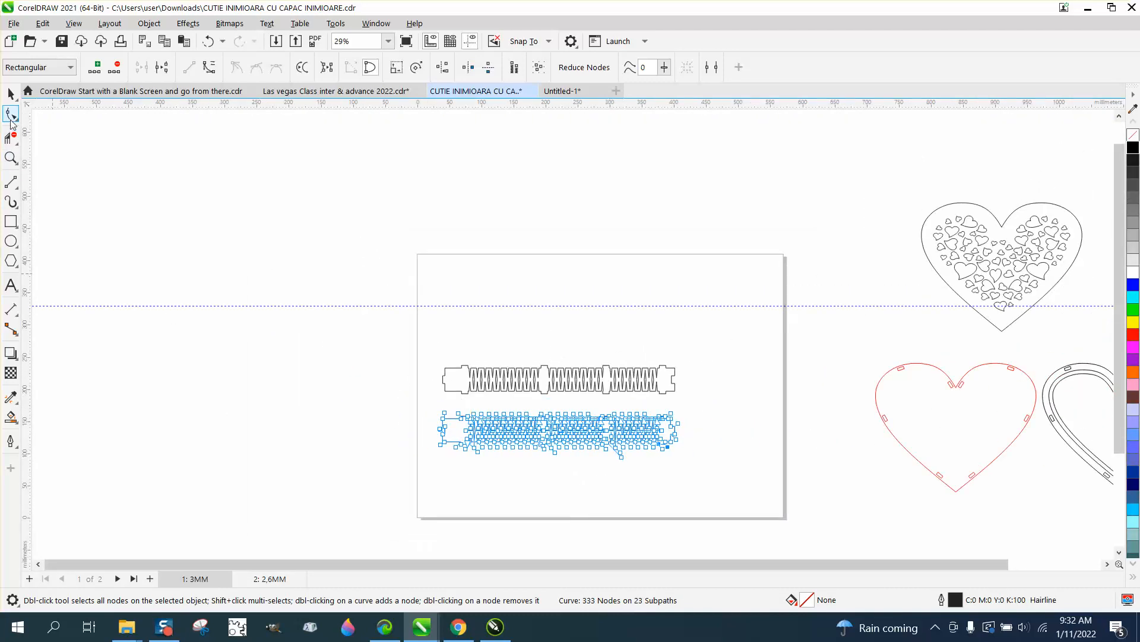
left_click(11, 94)
scroll(431, 294, "down", 1)
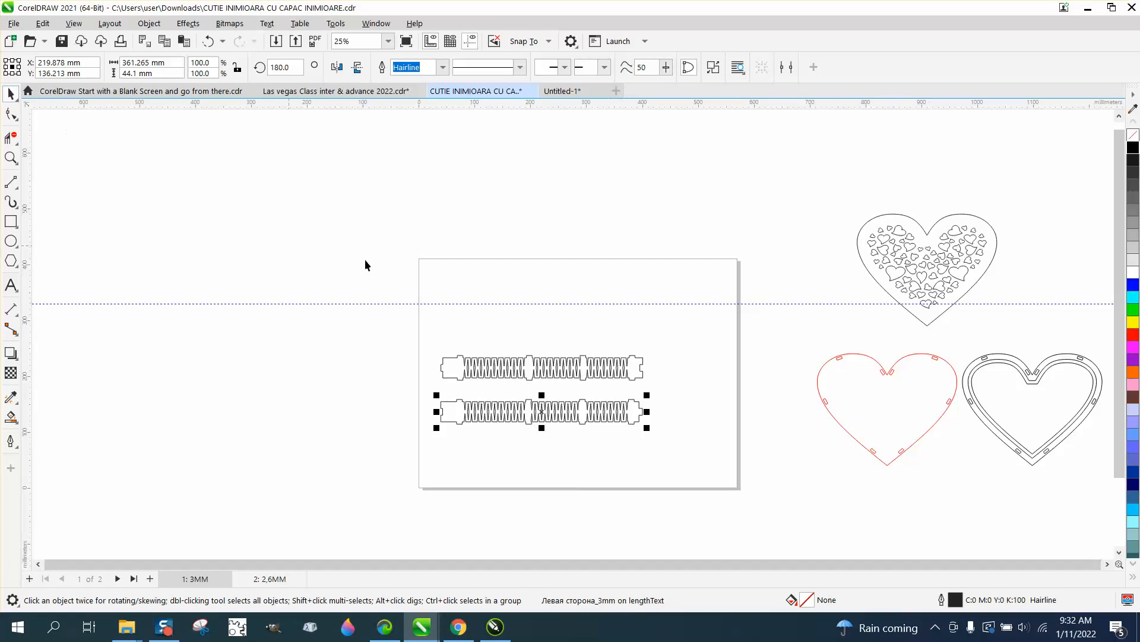
left_click_drag(424, 344, 753, 461)
right_click(1133, 335)
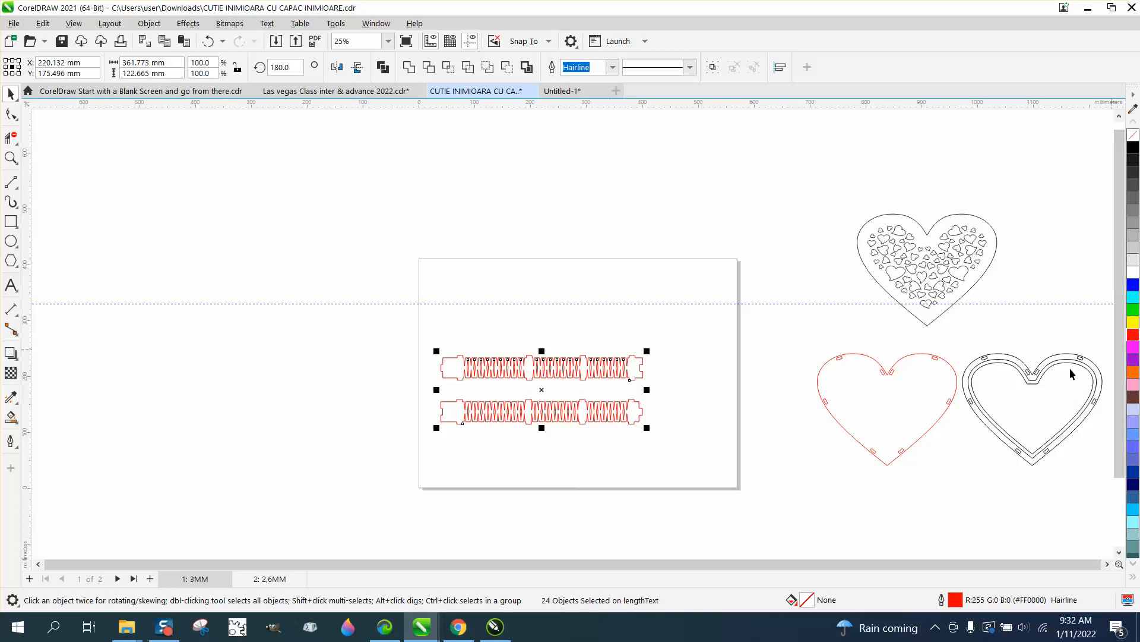
left_click(979, 366)
right_click(1133, 340)
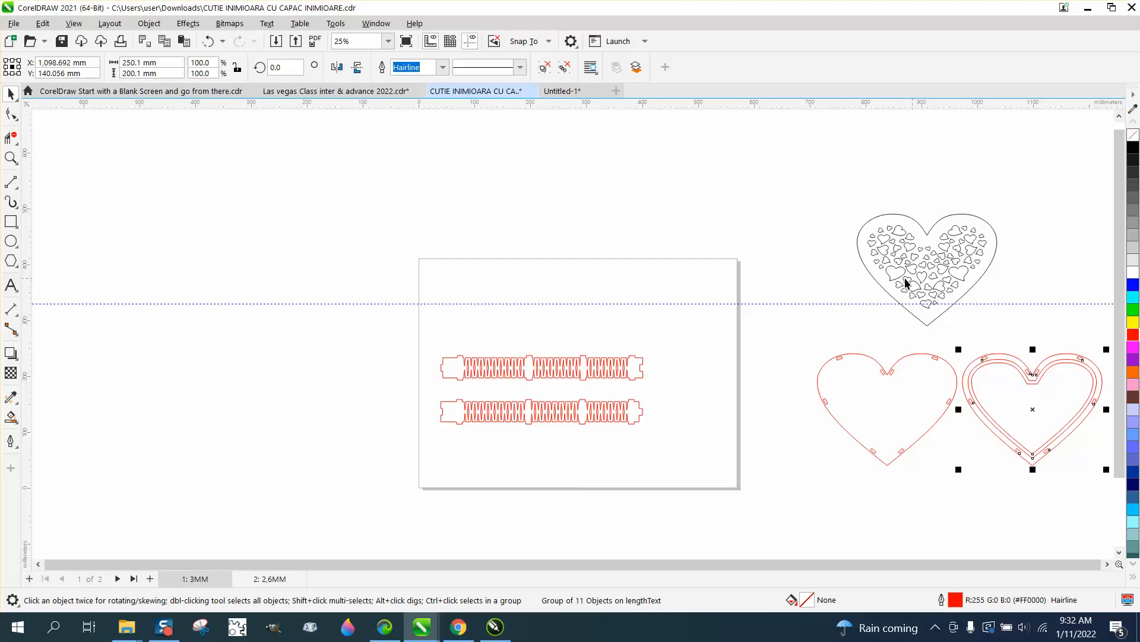
Step: Move both side strips together off the page to the empty area above and left of it
left_click_drag(413, 332, 445, 375)
left_click_drag(706, 440, 705, 439)
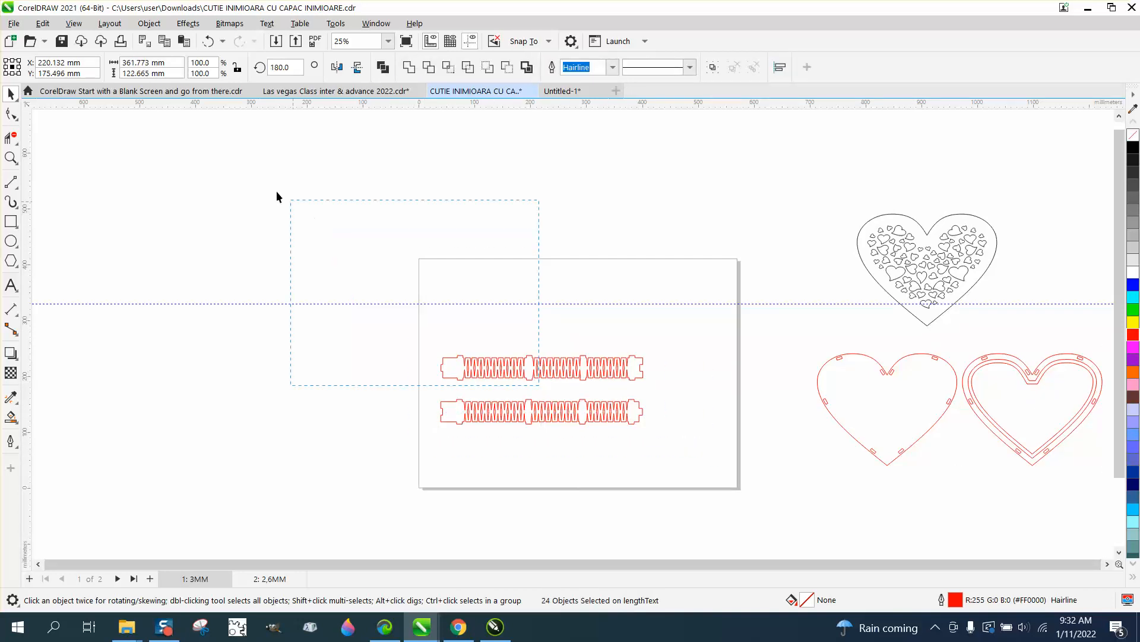
left_click_drag(276, 196, 276, 196)
left_click_drag(407, 323, 706, 438)
left_click_drag(545, 388, 294, 200)
left_click(420, 185)
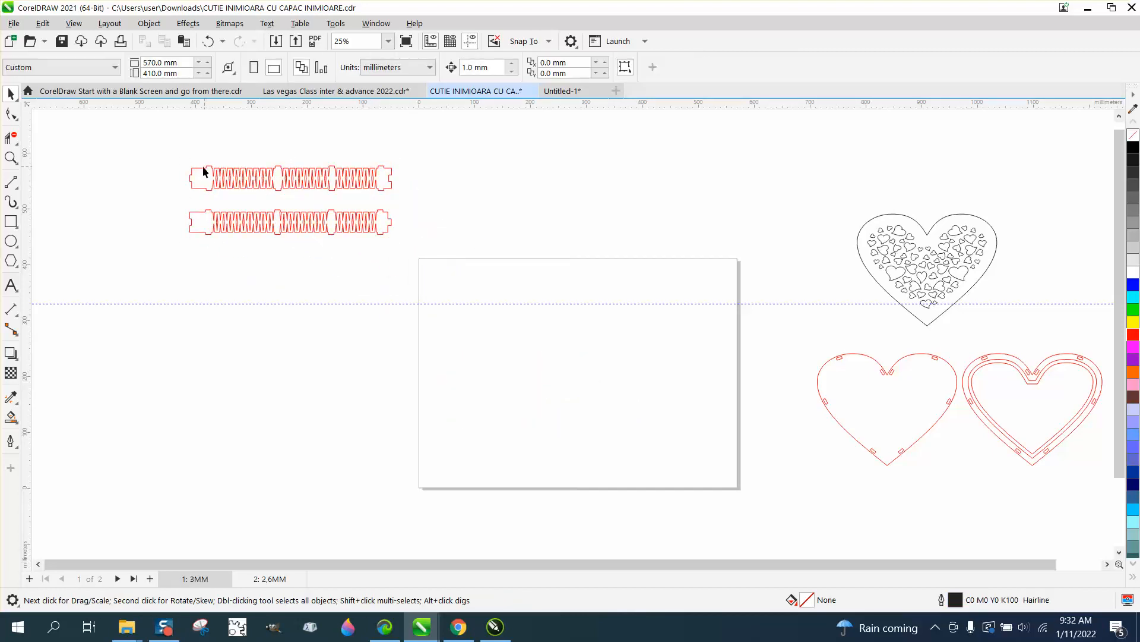
Step: Move the two red hearts beside the strips above the page, and place the patterned lid heart to the right of them
left_click_drag(182, 155, 237, 189)
left_click_drag(411, 186, 420, 199)
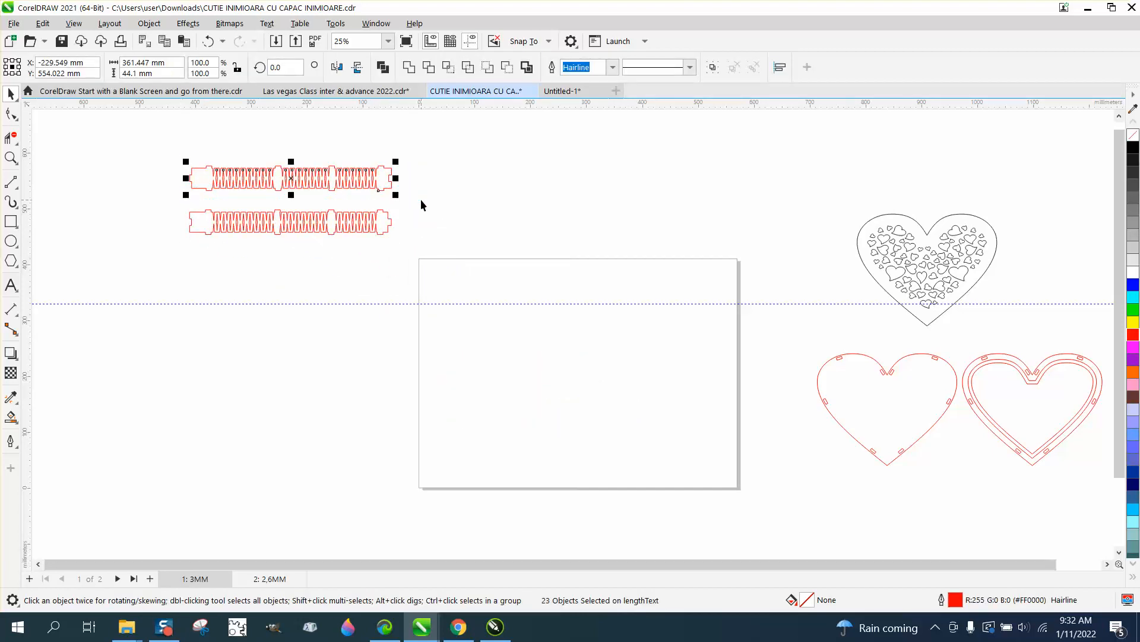
left_click_drag(790, 333, 1087, 494)
left_click_drag(830, 410, 407, 185)
left_click_drag(712, 194, 927, 363)
left_click_drag(791, 260, 624, 171)
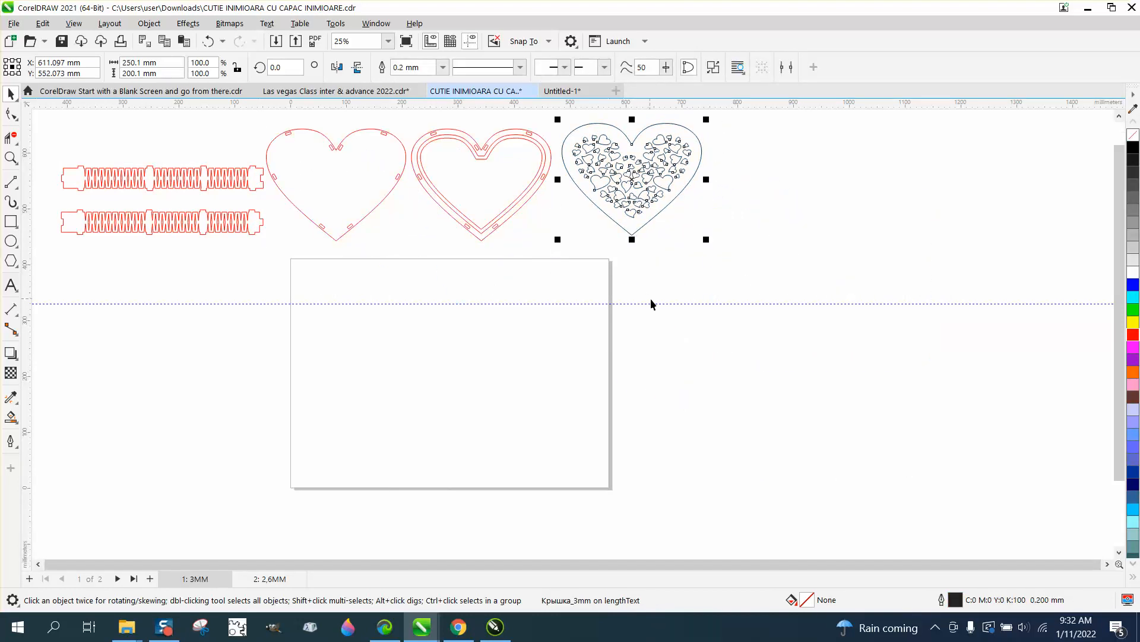
left_click(652, 305)
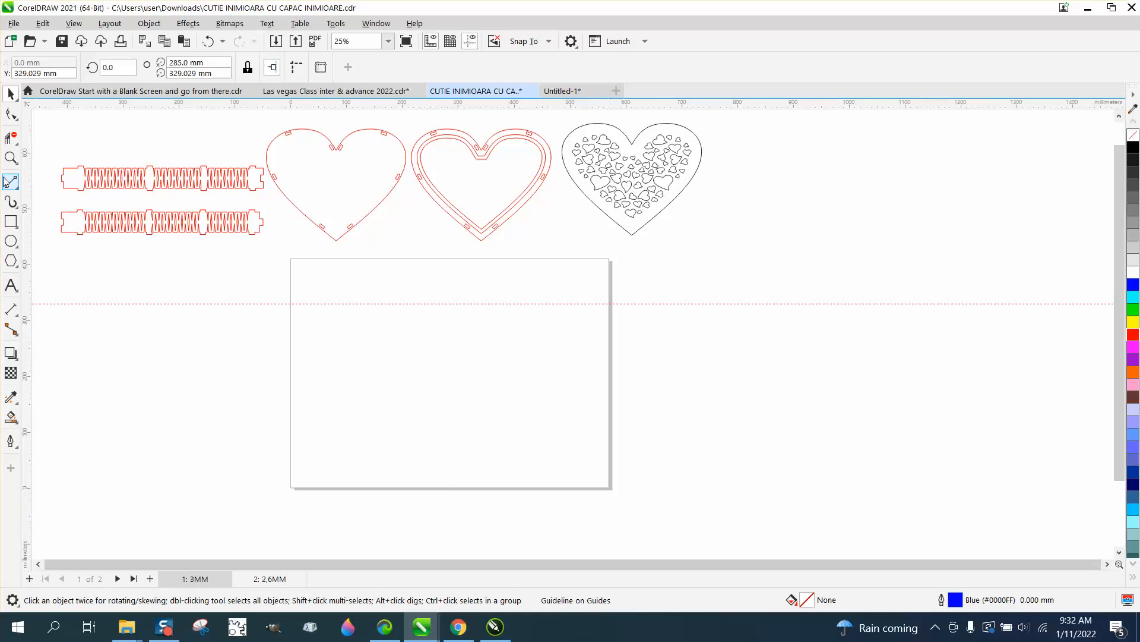
Step: Draw a rectangle about 23 by 9 mm over the lower strip's rightmost bottom tab and Smart Fill the enclosed tab area black
left_click(11, 157)
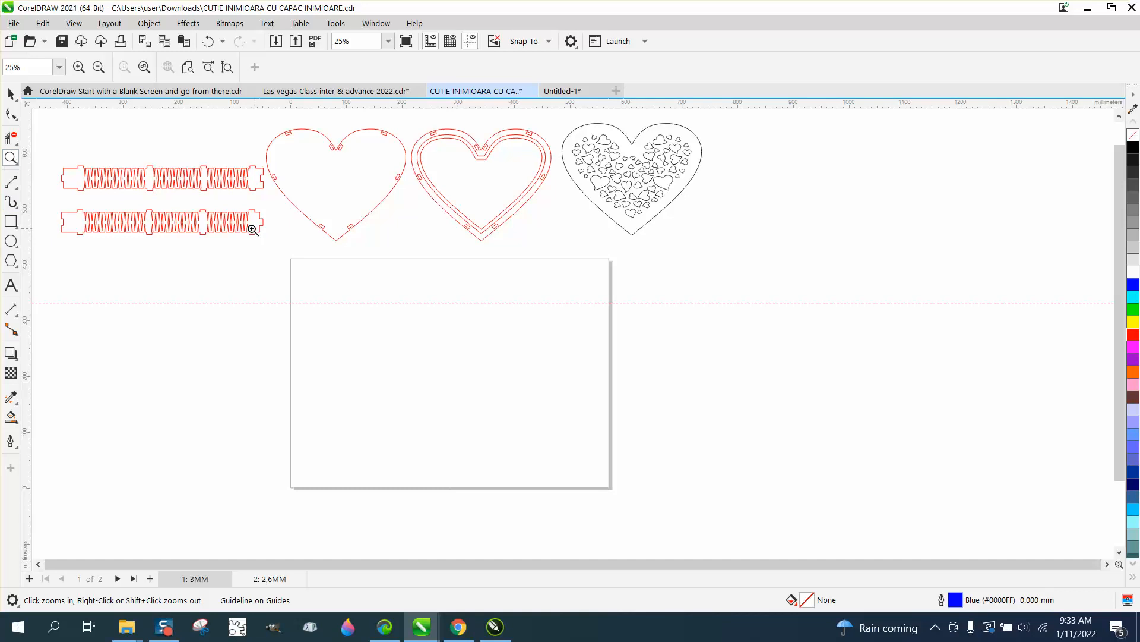
left_click_drag(233, 216, 268, 235)
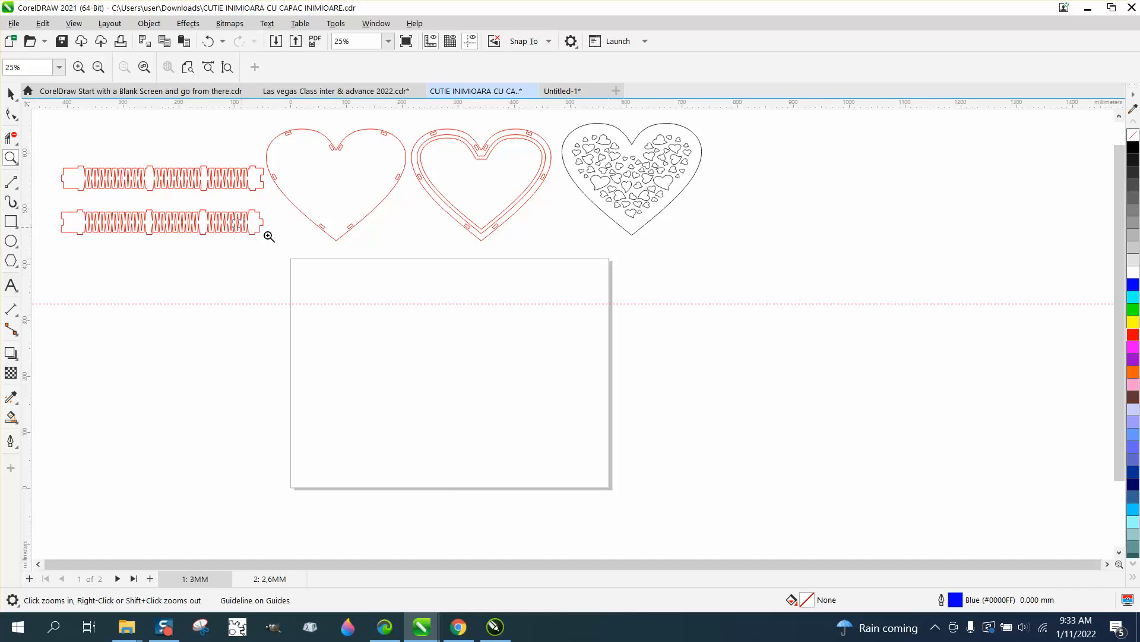
left_click(11, 221)
left_click_drag(633, 341, 365, 445)
left_click(11, 416)
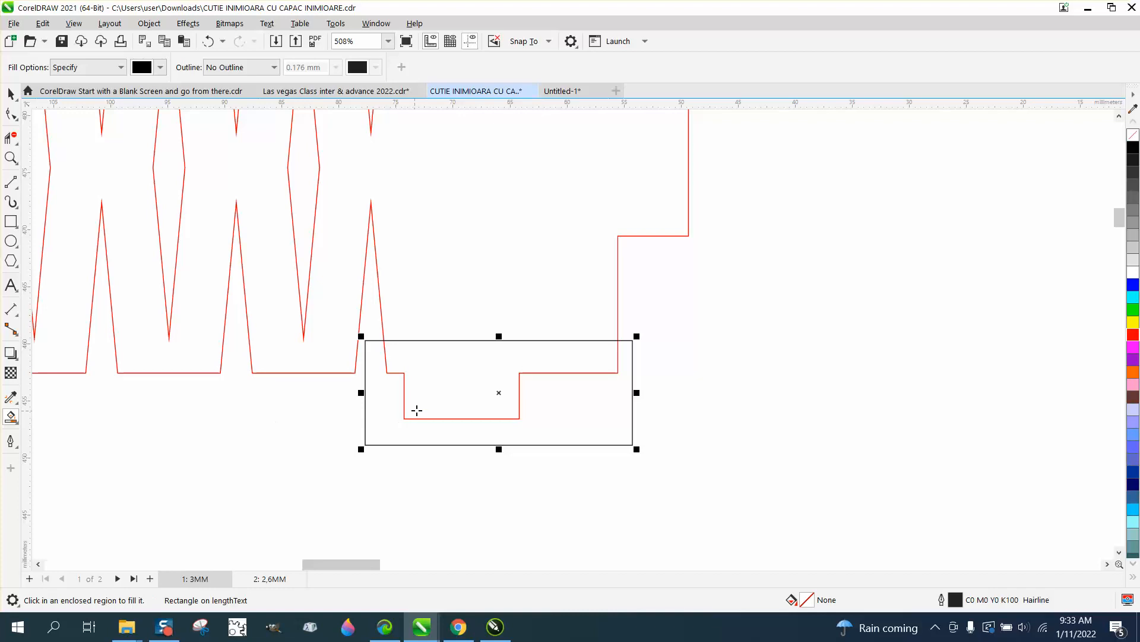
left_click(417, 409)
Step: Move the black tab piece off the strip onto the empty page, just inside its upper-left corner
scroll(445, 394, "down", 4)
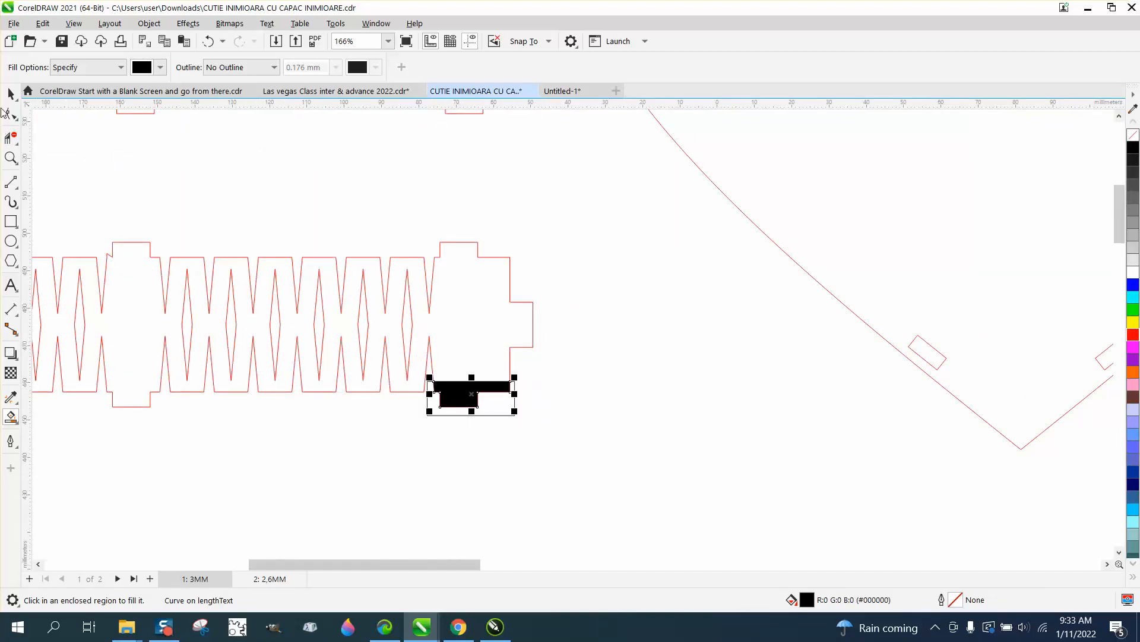
left_click(10, 94)
scroll(334, 233, "down", 2)
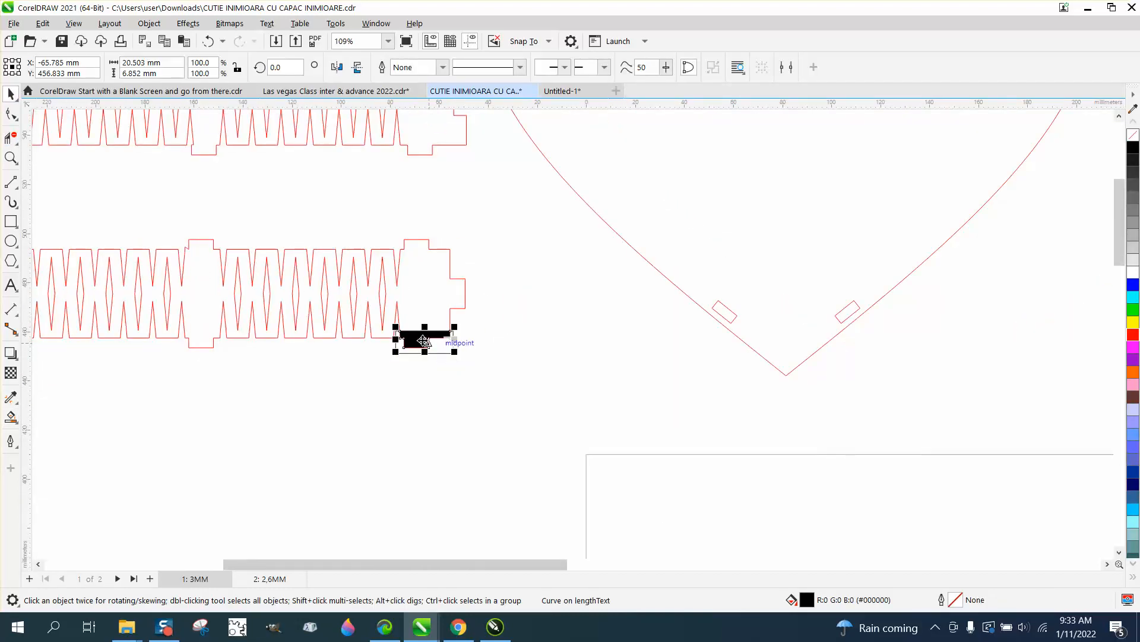
left_click_drag(424, 340, 634, 479)
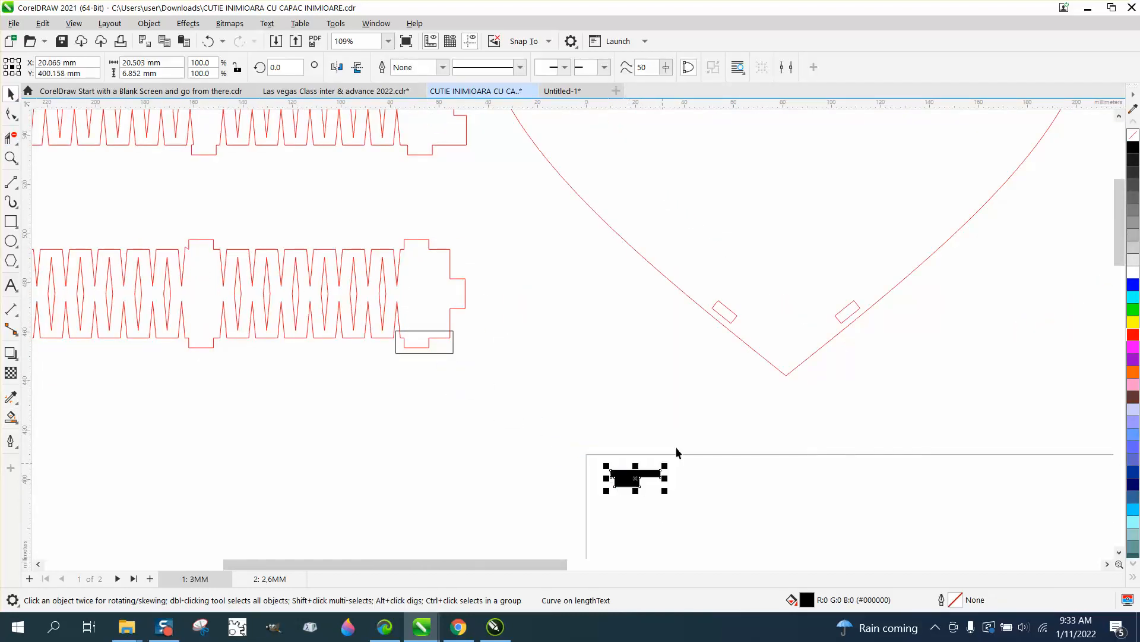
Step: Draw a rectangle about 55 by 20 mm over the slot right of the plain heart's tip and Smart Fill the enclosed heart area black
left_click(18, 227)
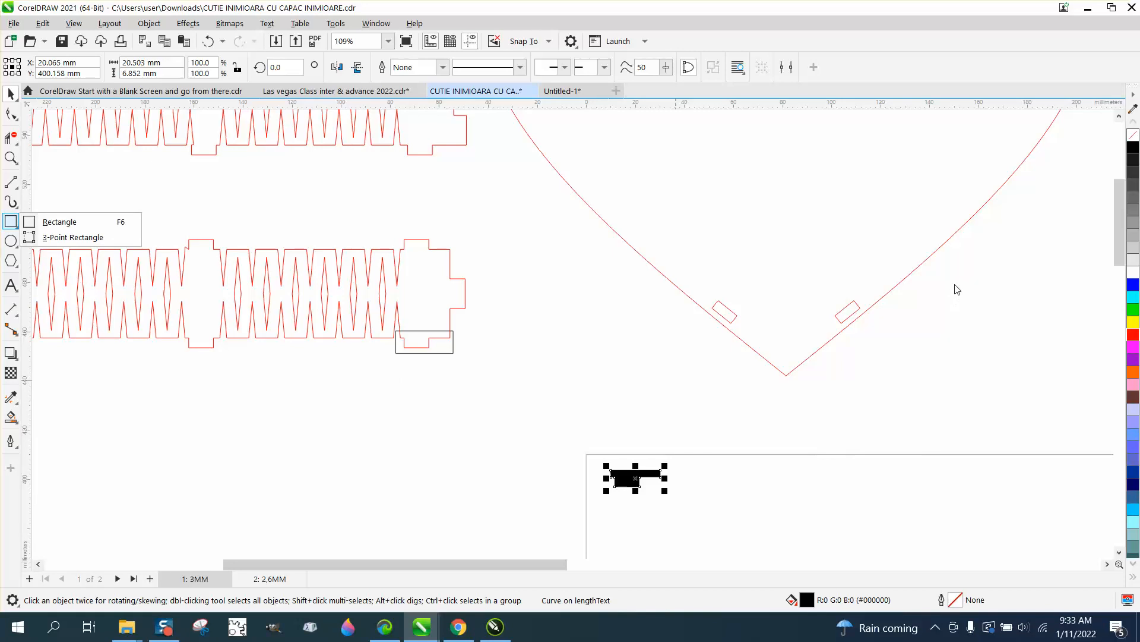
left_click_drag(955, 280, 799, 336)
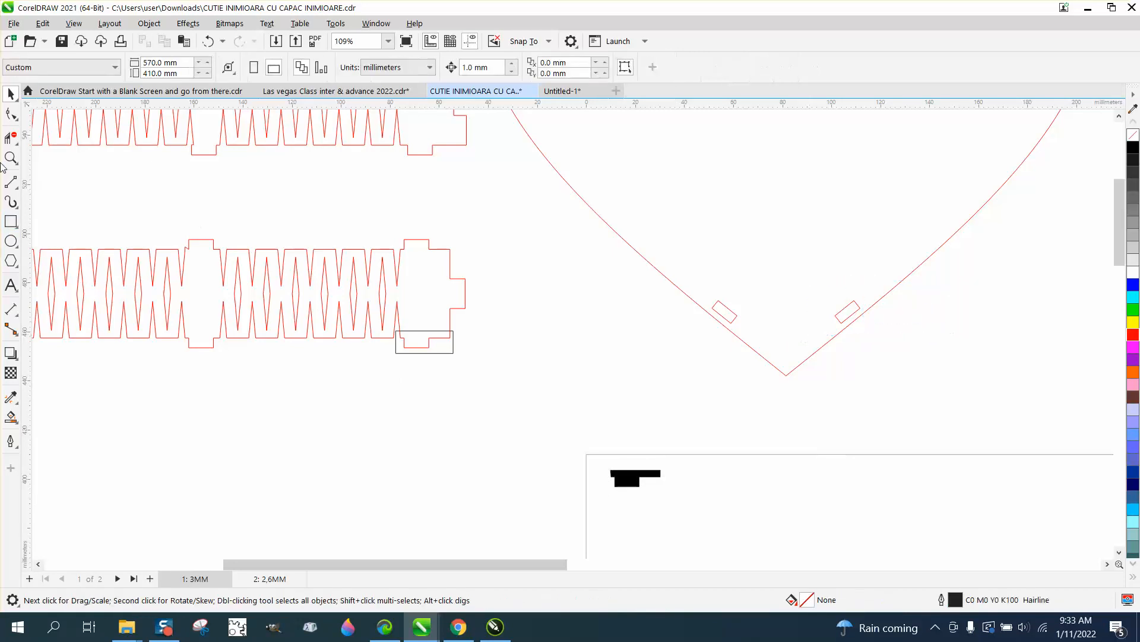
left_click(10, 221)
mouse_move(925, 291)
left_mouse_down()
mouse_move(847, 336)
mouse_move(790, 341)
left_mouse_up()
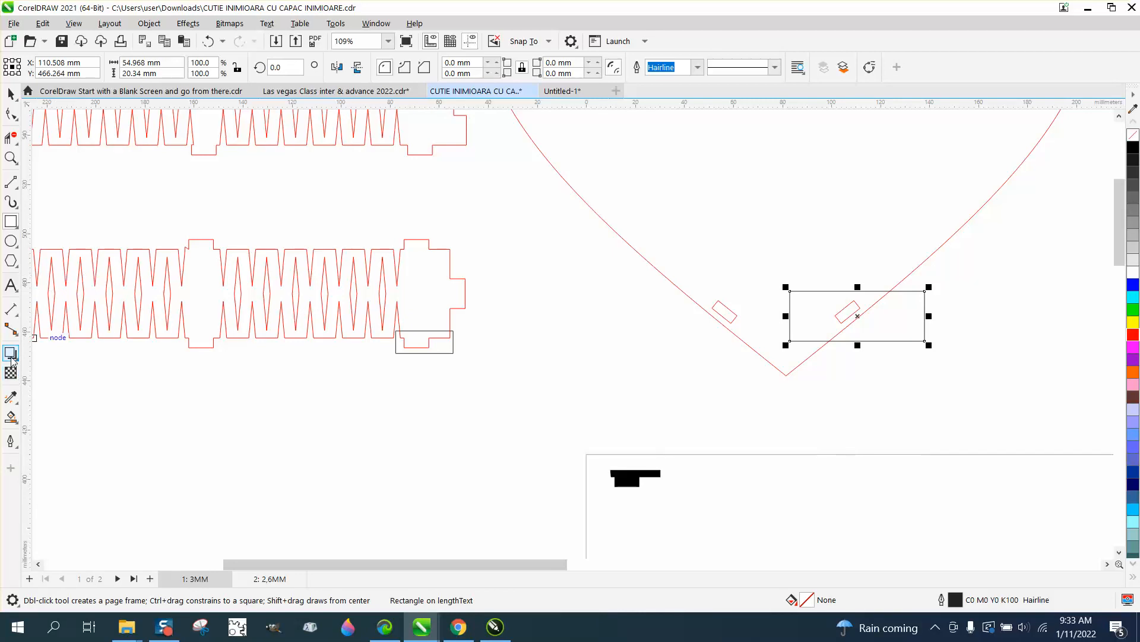
left_click(10, 417)
left_click(821, 328)
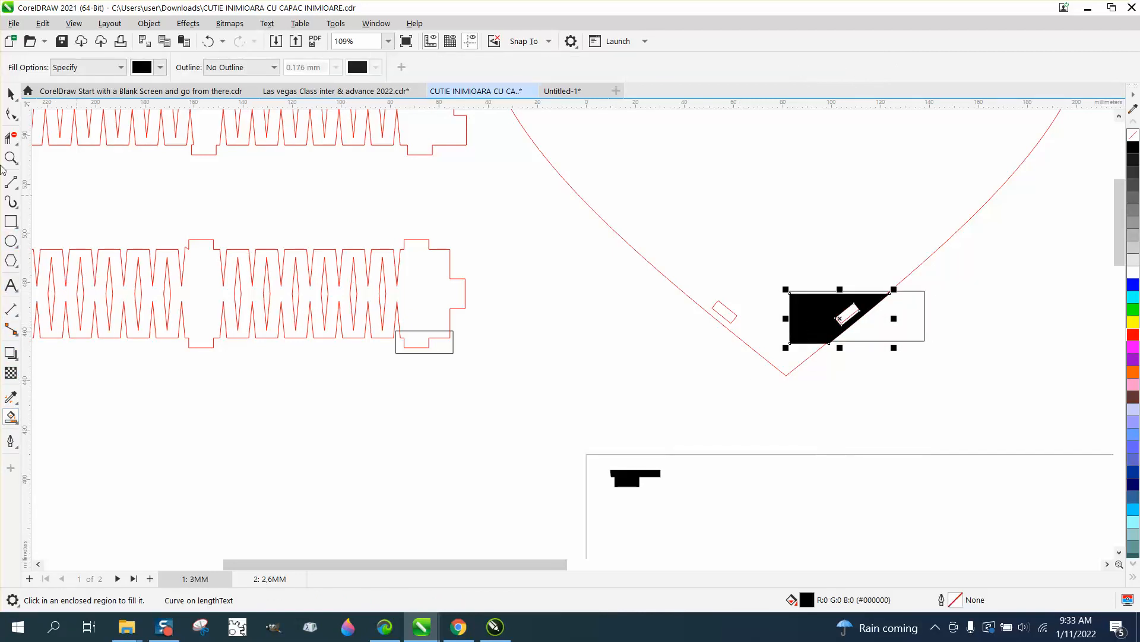
Step: Place the filled heart piece beside the tab piece on the page, and give both pieces no fill and a red outline
left_click(10, 94)
left_click_drag(829, 318, 702, 482)
left_click_drag(591, 432, 812, 530)
left_click(1133, 136)
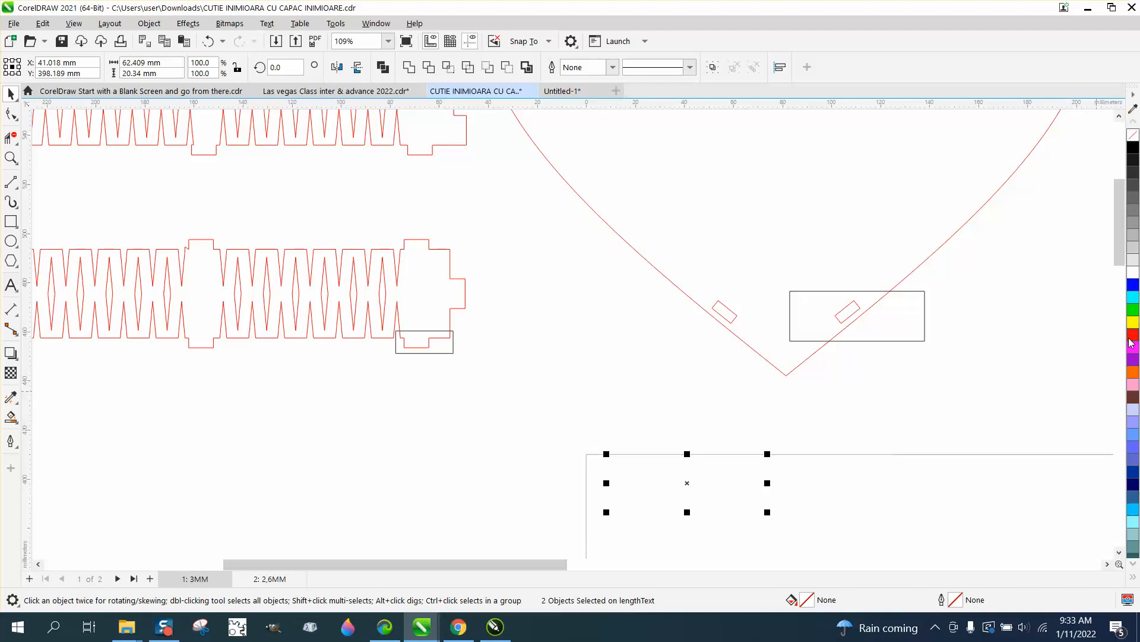
right_click(1136, 335)
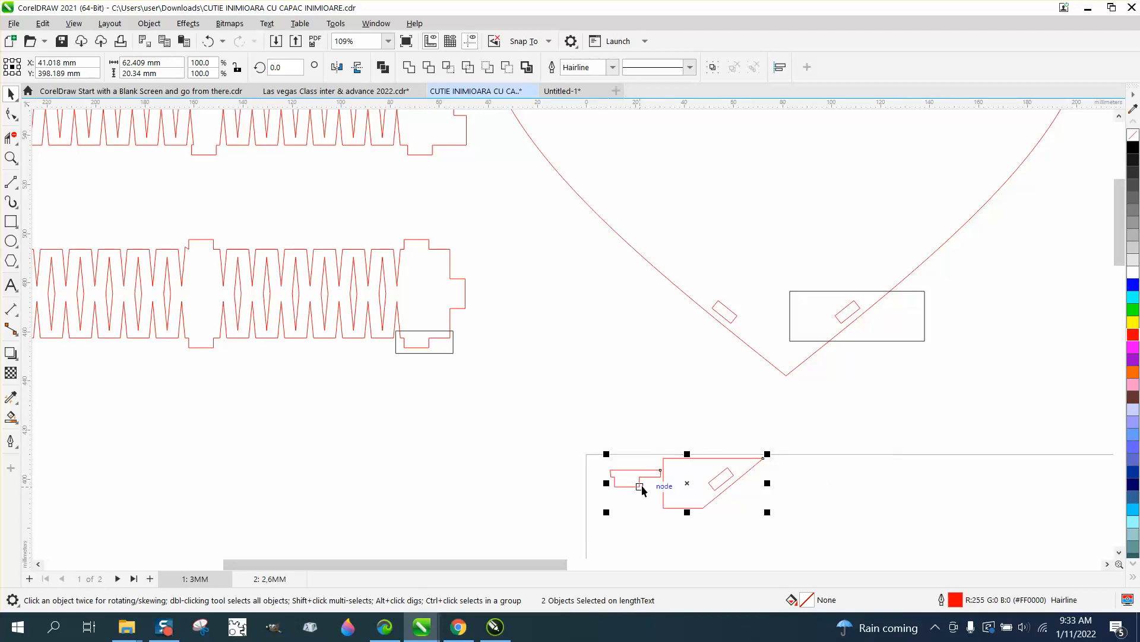
Step: Delete the two black helper rectangles over the strip's tab and the heart's slot
left_click(453, 353)
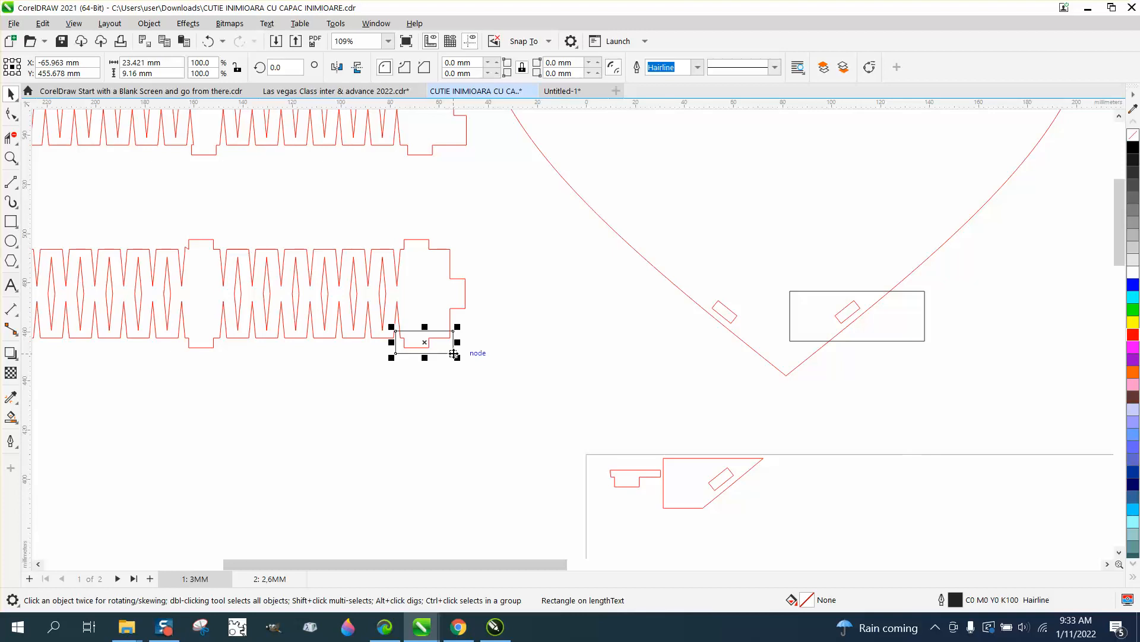
key("Delete")
left_click(925, 339)
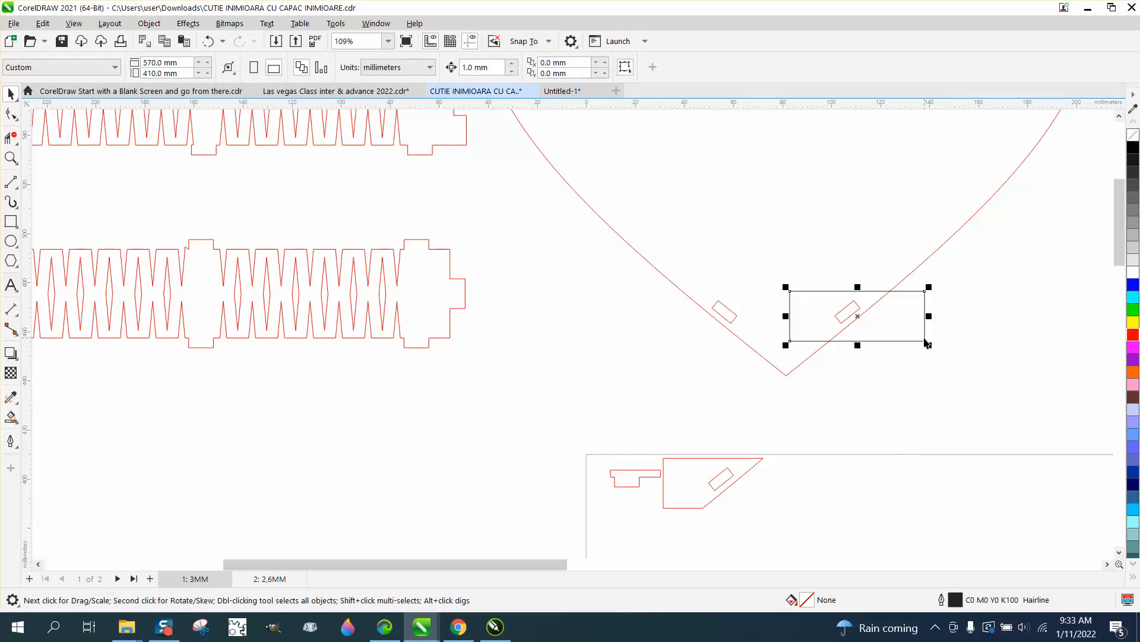
key("Delete")
Step: Shift the small tab piece about 2 mm left and 4 mm up, closer to the page's upper-left corner
left_click(11, 158)
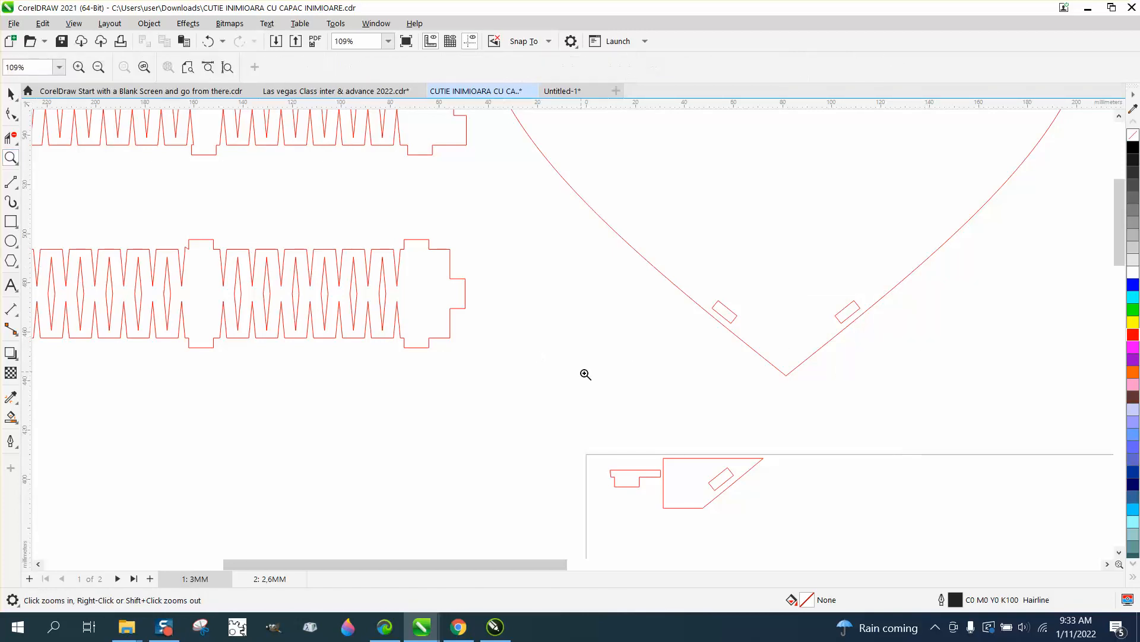
left_click_drag(581, 420, 765, 523)
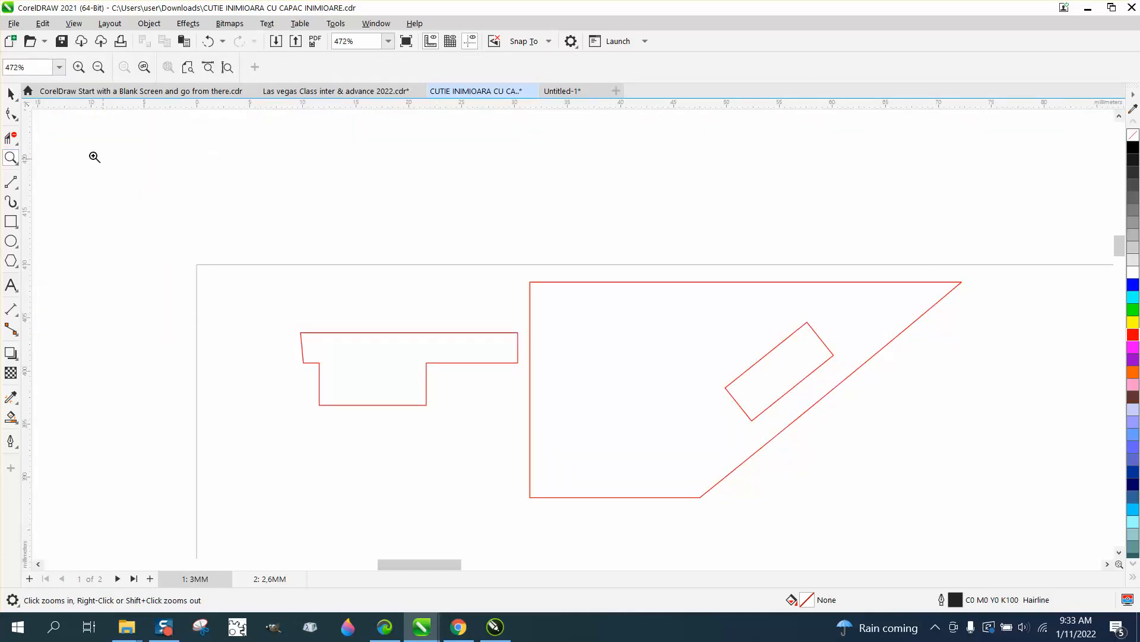
left_click(11, 94)
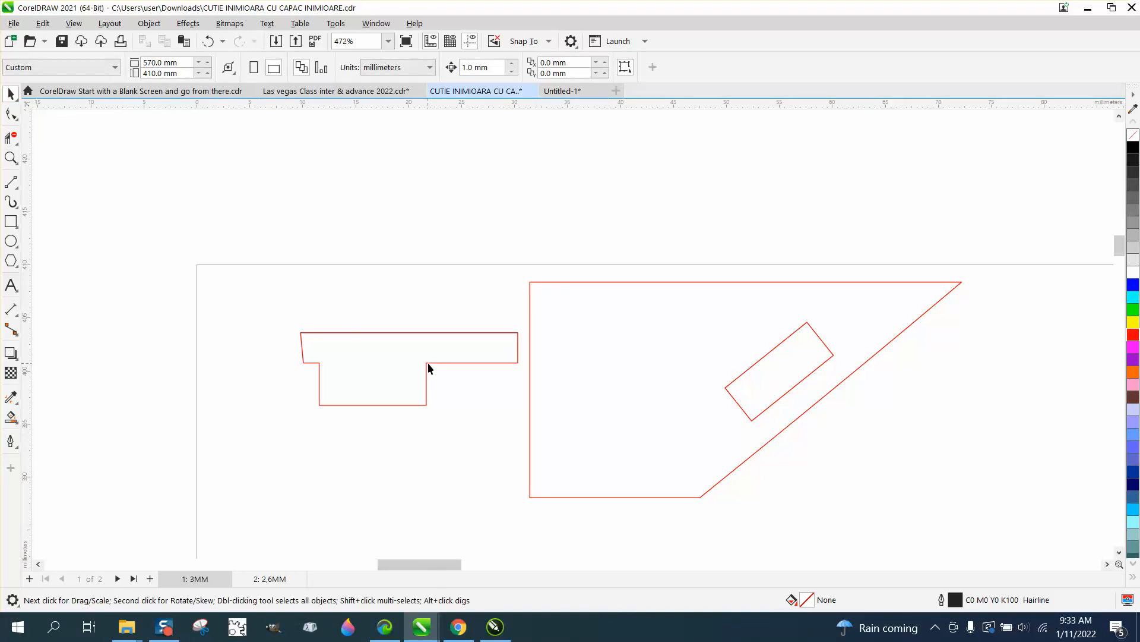
left_click_drag(428, 362, 406, 327)
scroll(466, 308, "down", 6)
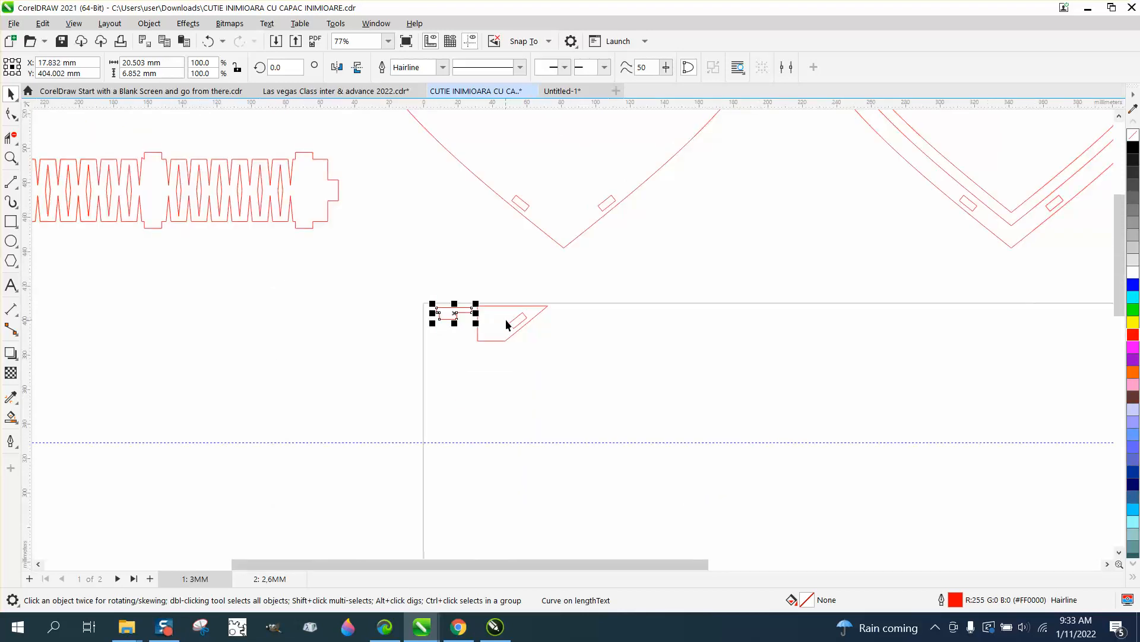
scroll(529, 326, "down", 1)
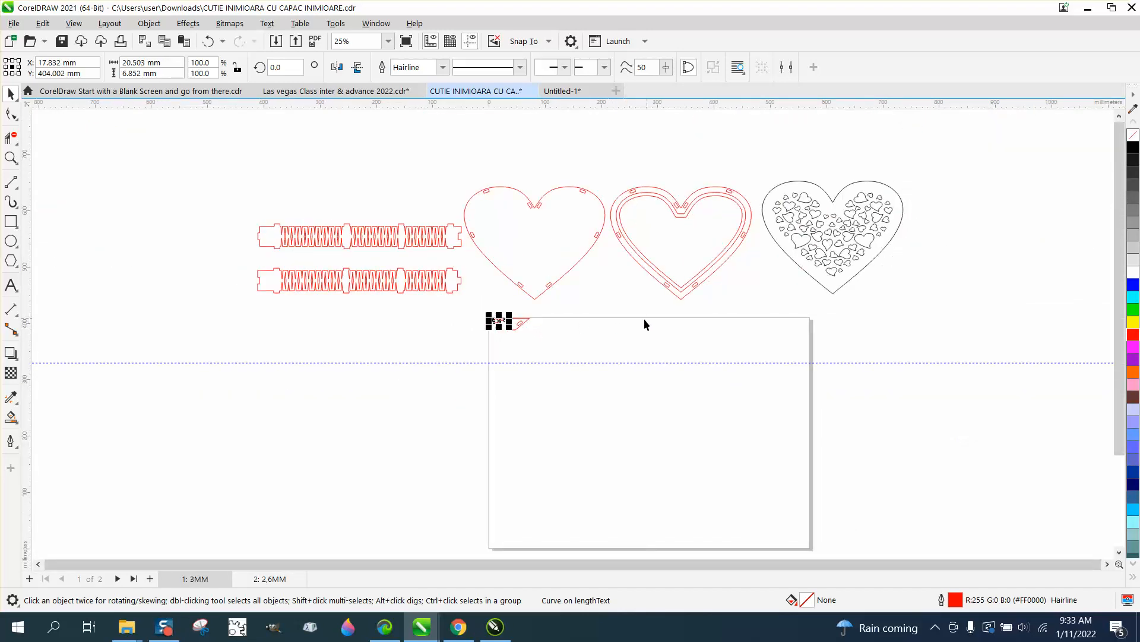